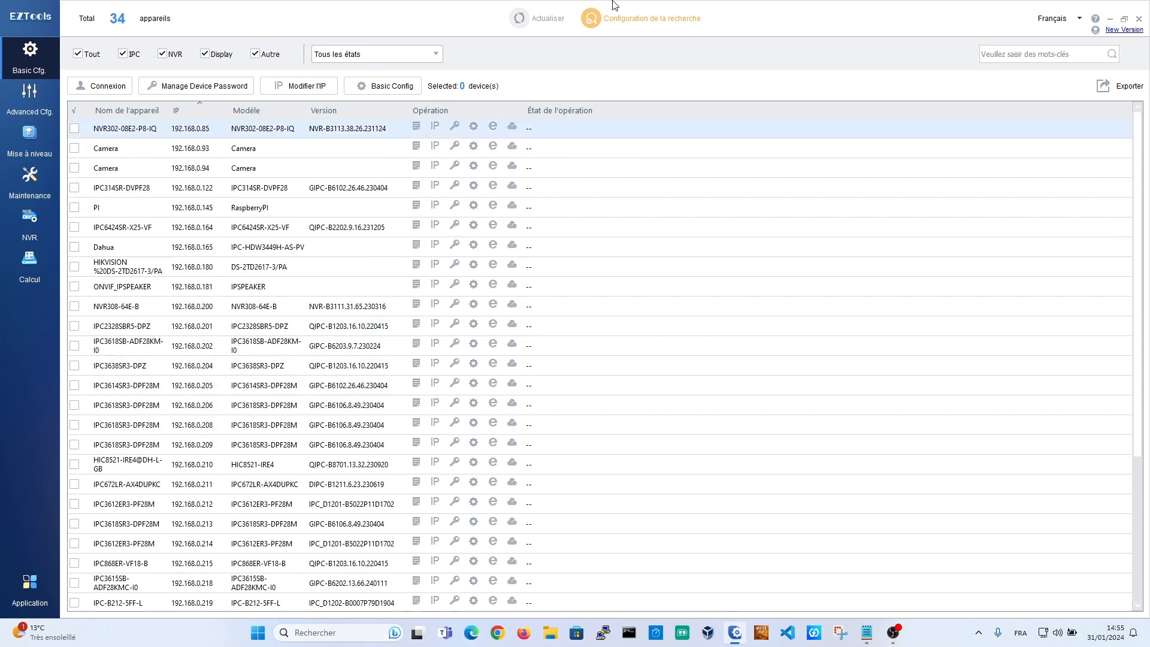
Step: Add the Hors ligne, serial number, subnet mask, device state and gateway columns to the device list
click(591, 21)
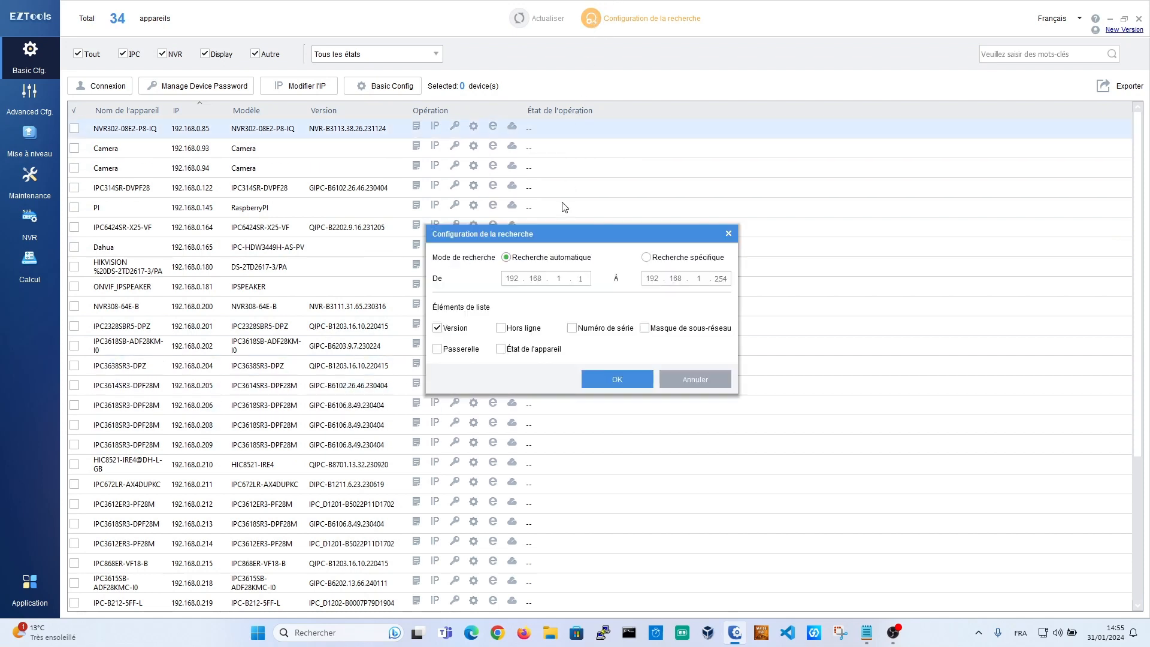
click(501, 327)
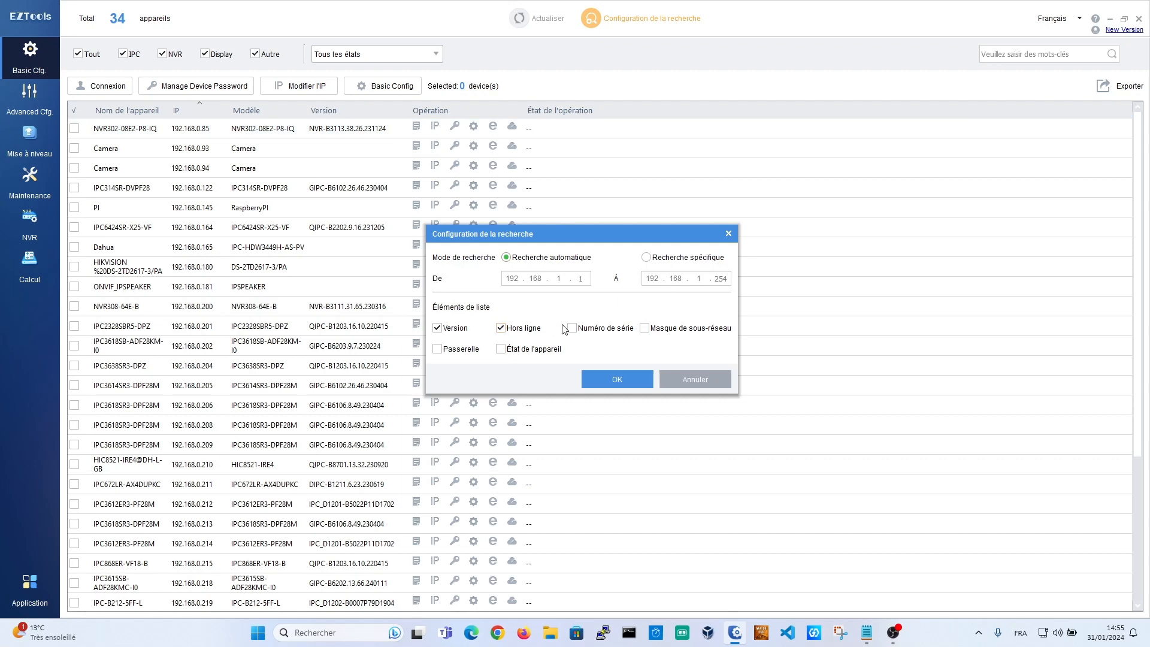
click(571, 328)
click(644, 328)
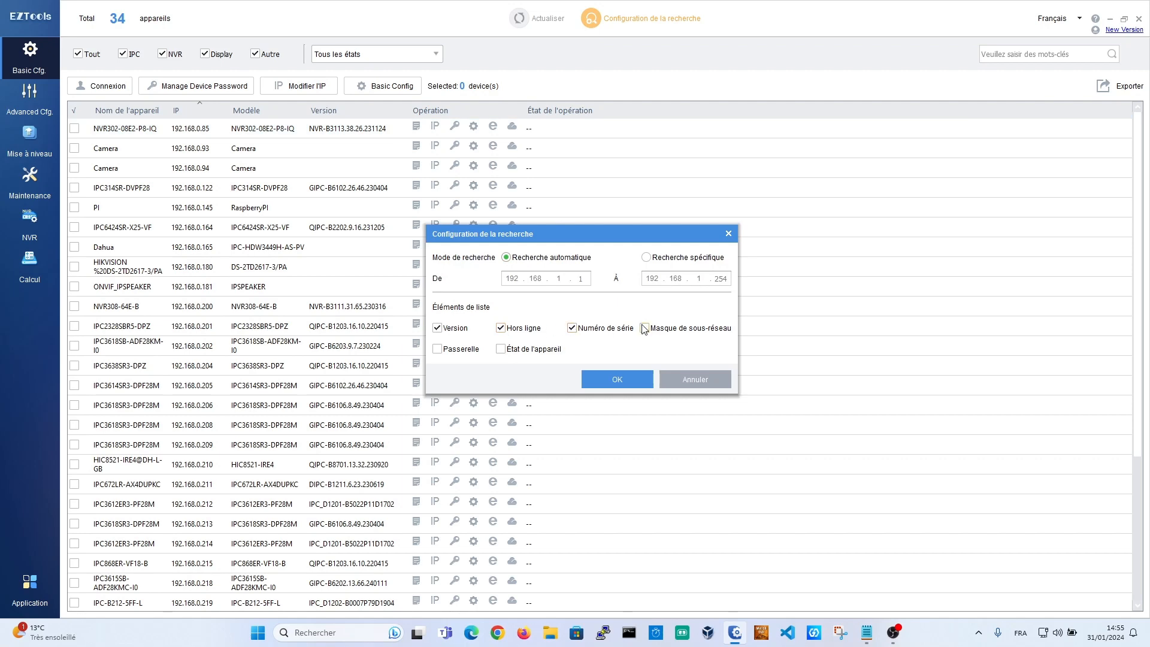
click(503, 351)
click(444, 352)
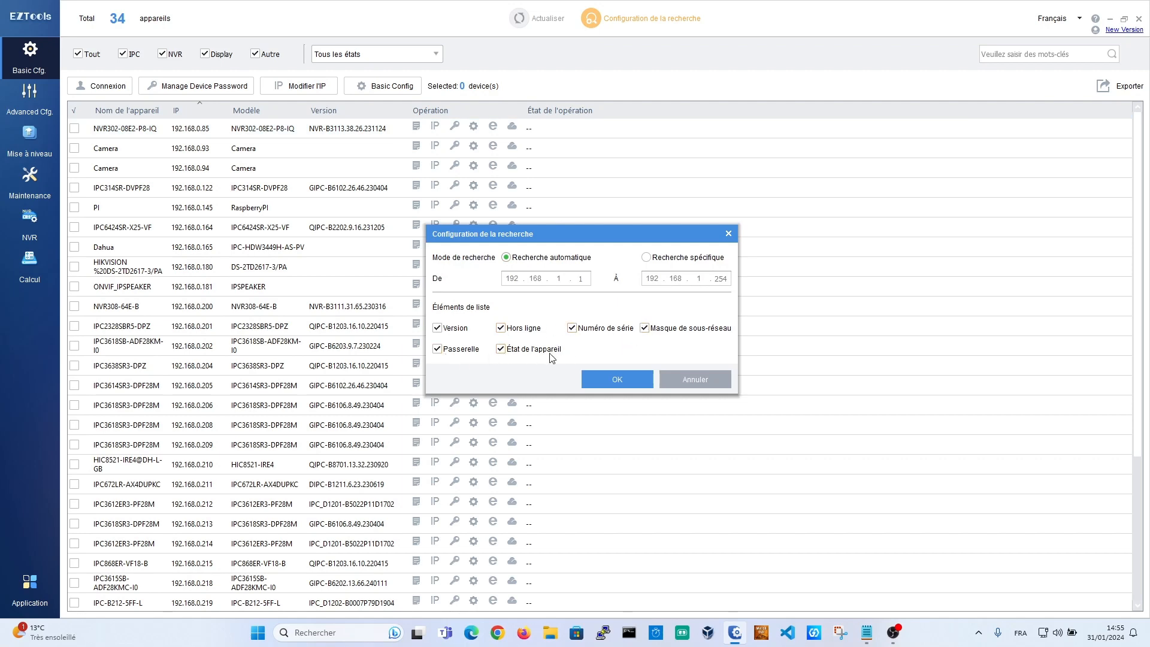
click(615, 381)
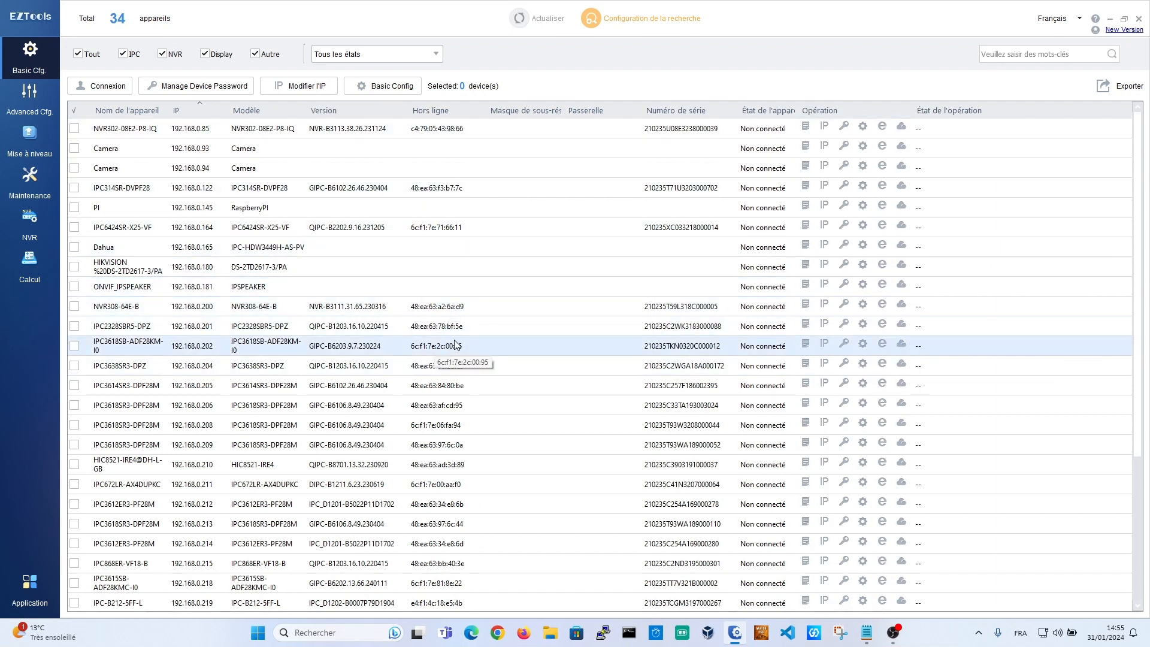
Step: Select the NVR308-64E-B device, then clear every device-type filter so the list empties
click(679, 132)
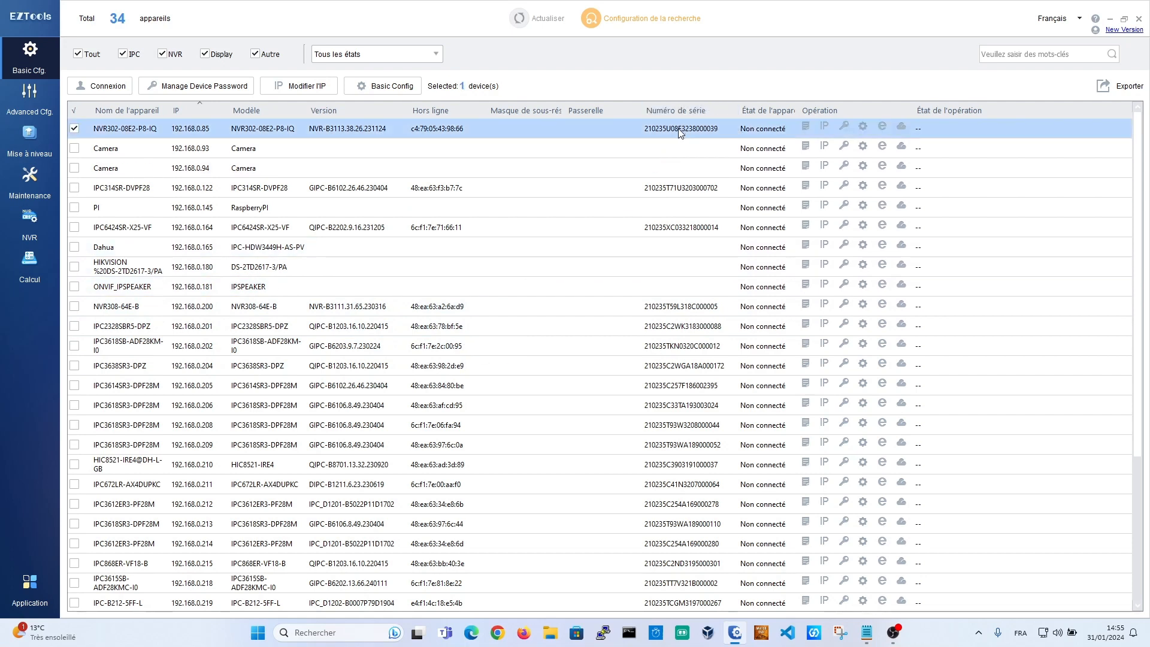
click(673, 311)
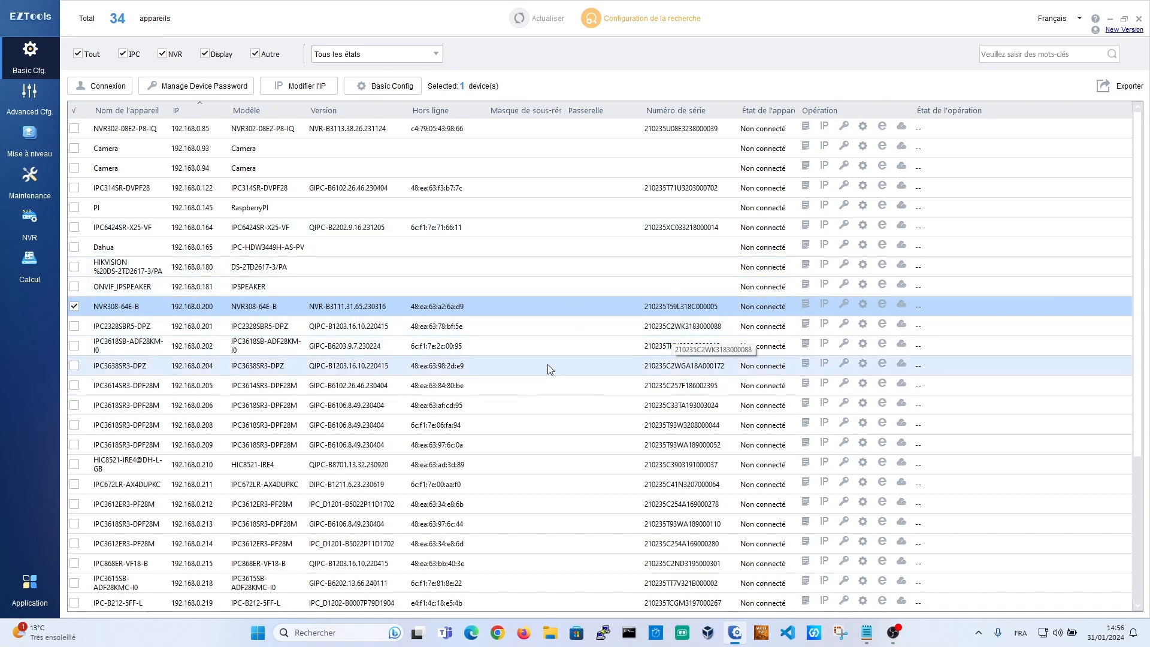
click(78, 54)
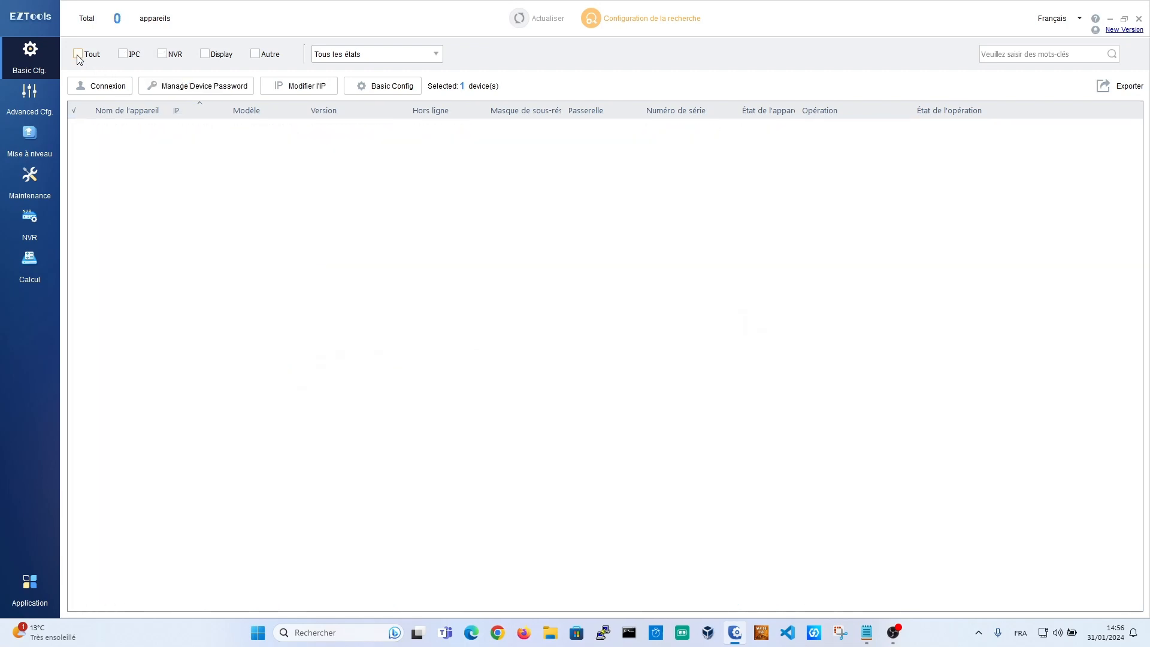
Step: Filter to IPC, select all 22 cameras and log in with the admin password
click(123, 55)
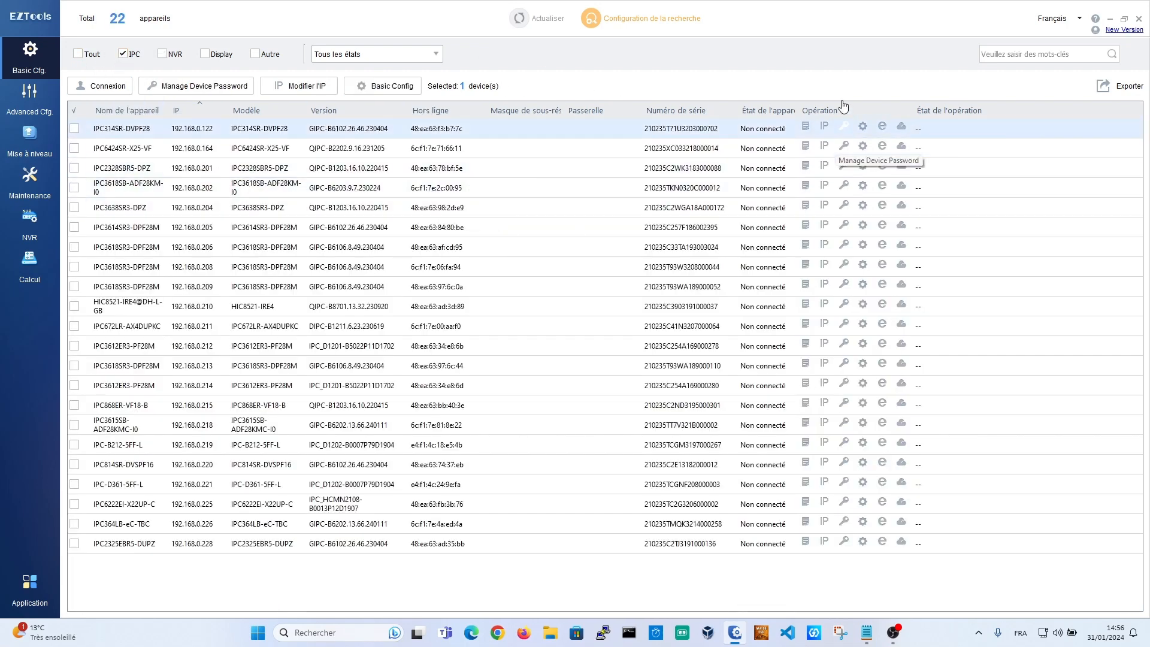
click(78, 111)
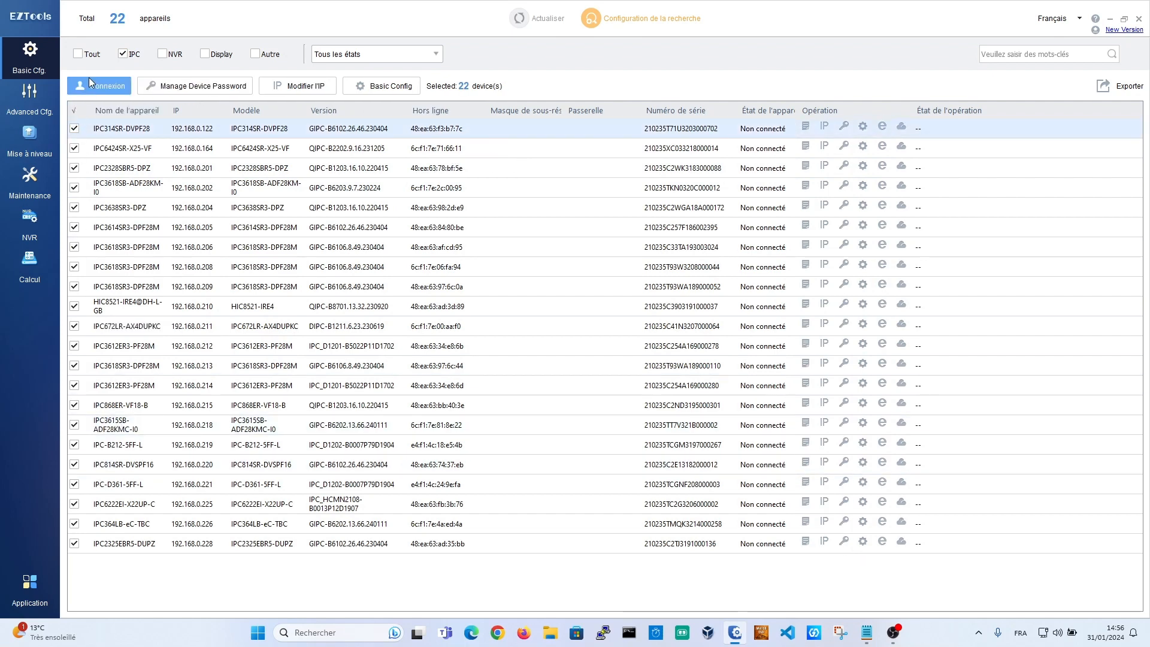
click(94, 86)
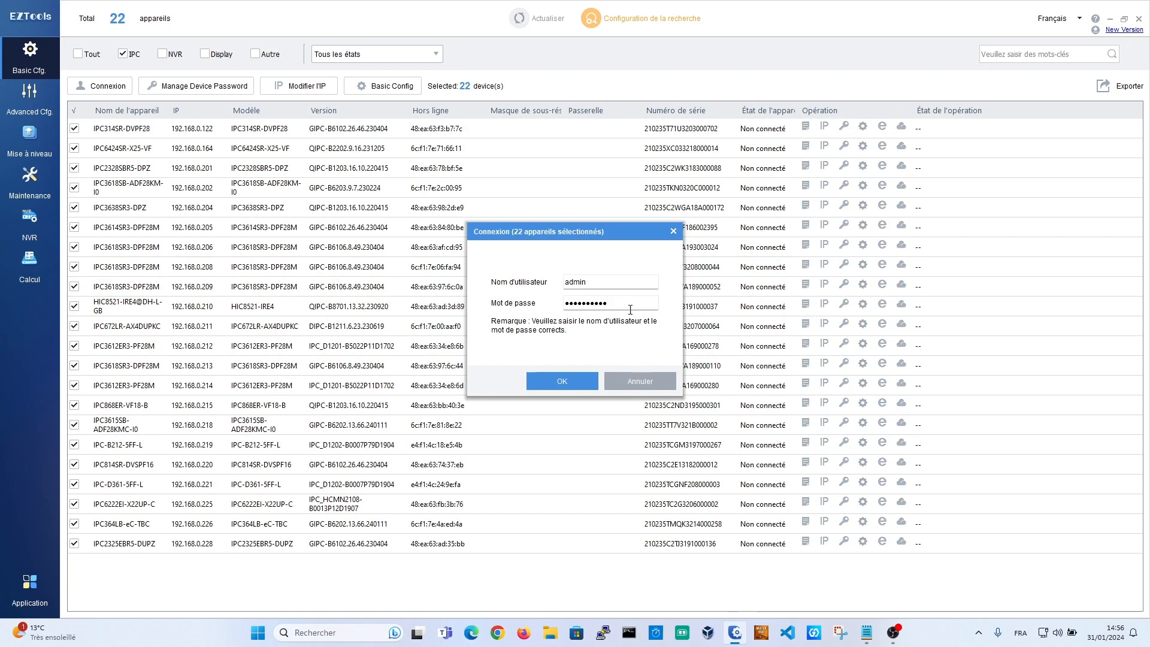
drag(629, 309, 235, 281)
text(•)
click(563, 381)
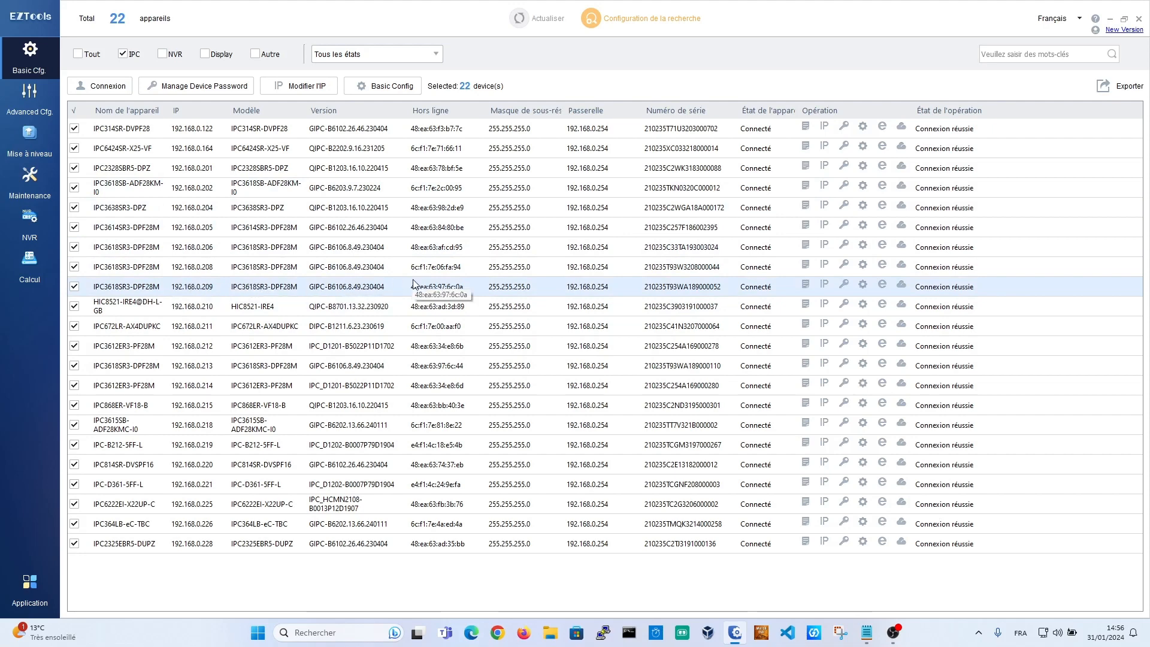
Step: Deselect all cameras and switch the type filter from IPC through NVR to Autre
click(343, 292)
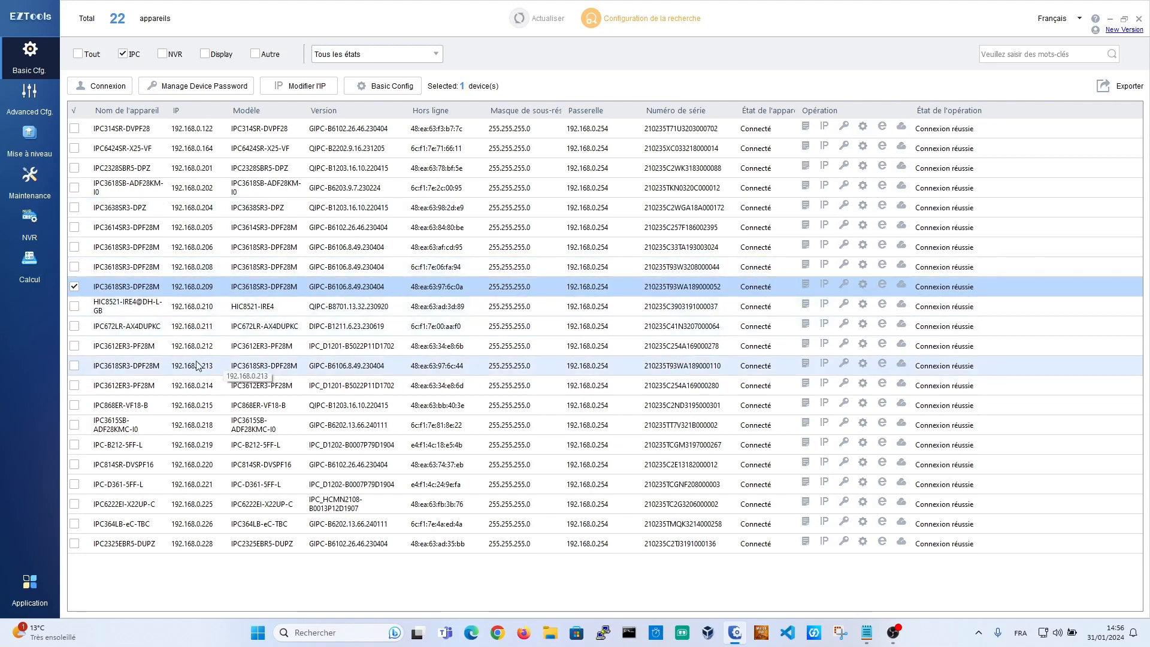
click(83, 113)
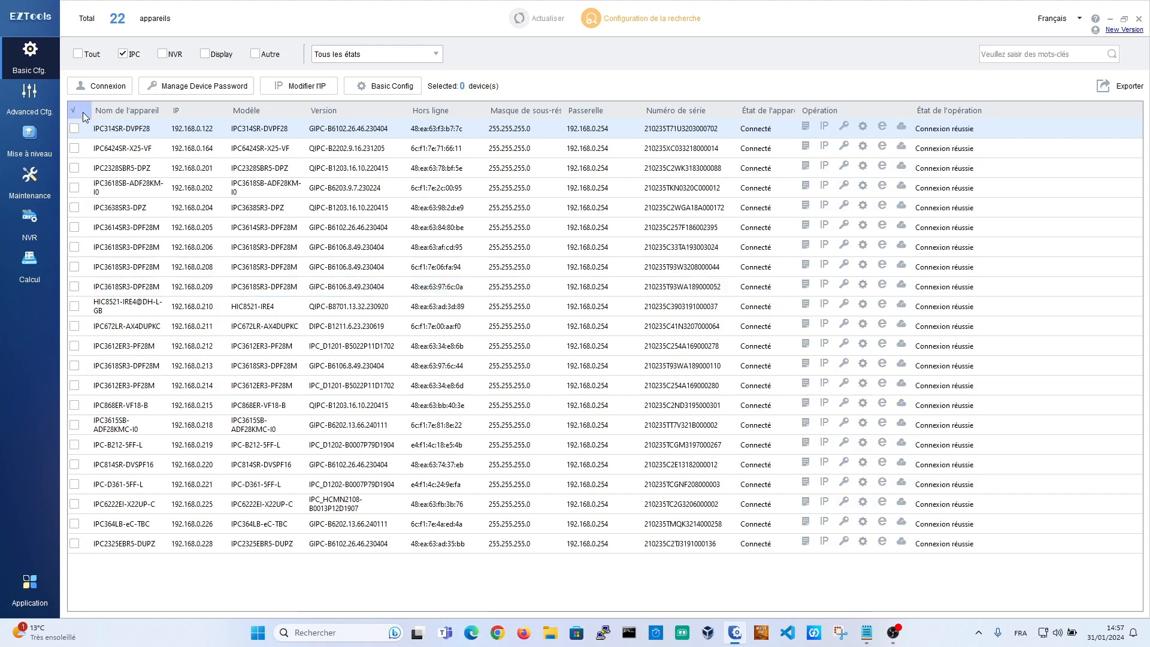
click(124, 55)
click(162, 54)
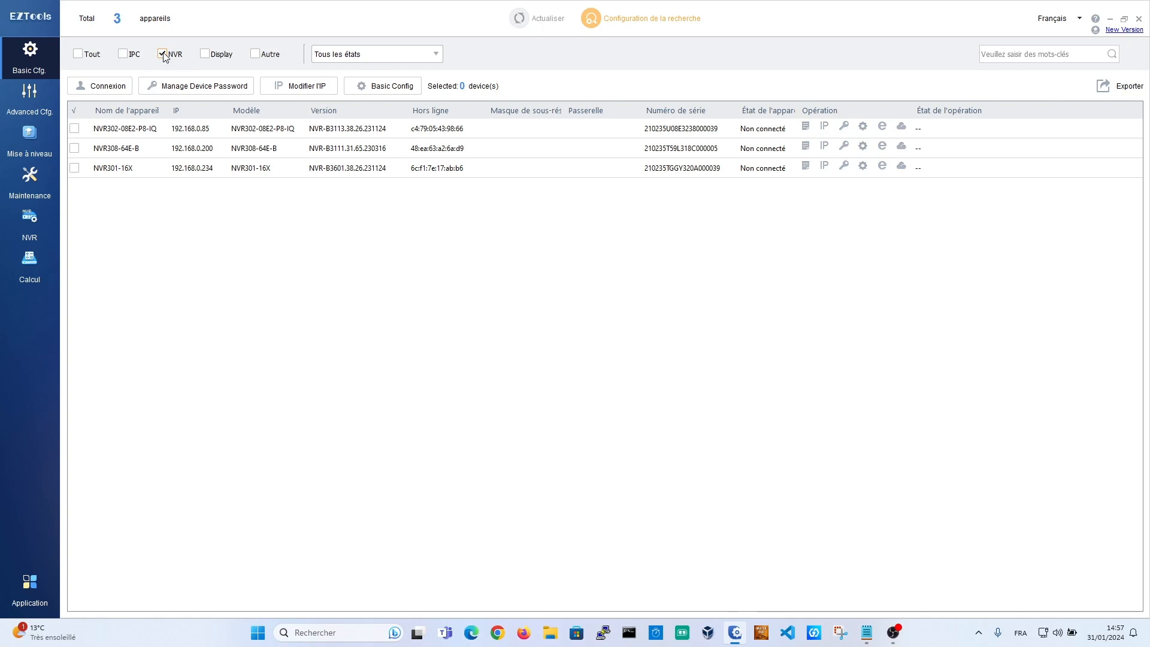
click(163, 57)
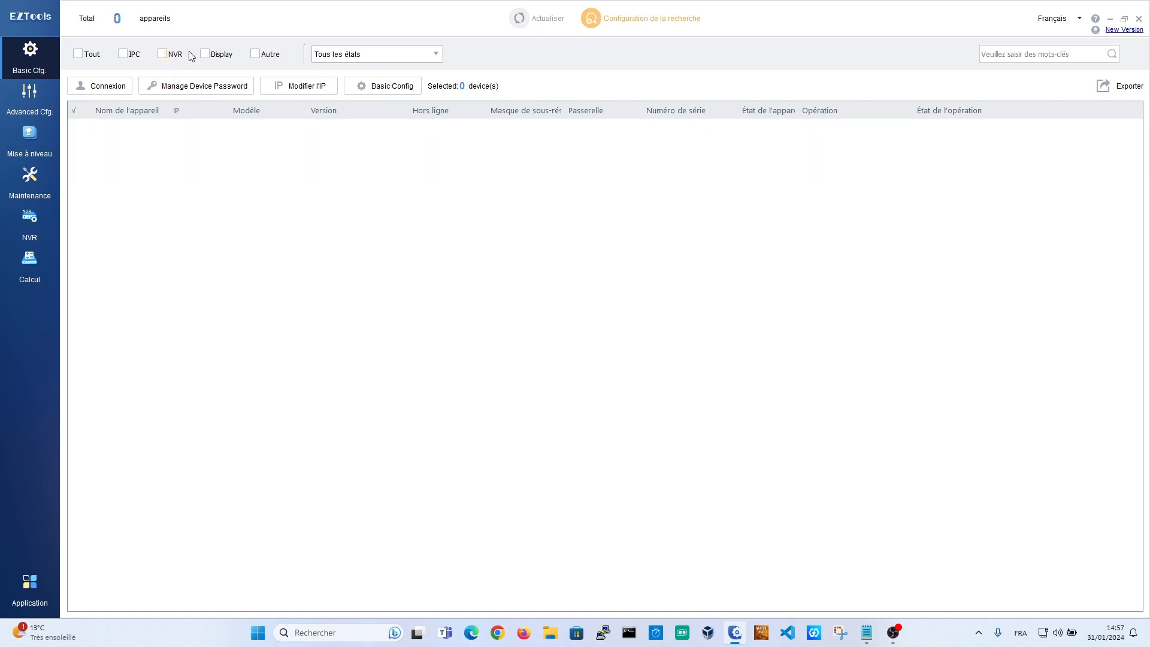
click(264, 56)
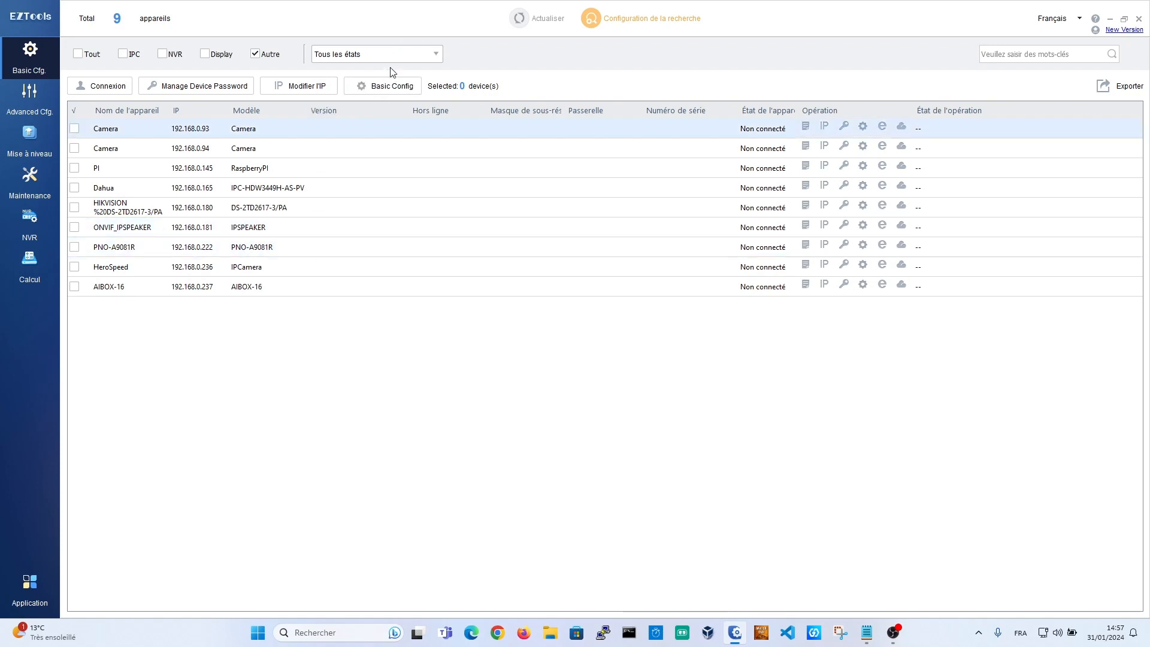
Step: Log in to the PNO-A9081R device with its password, then deselect it
click(312, 259)
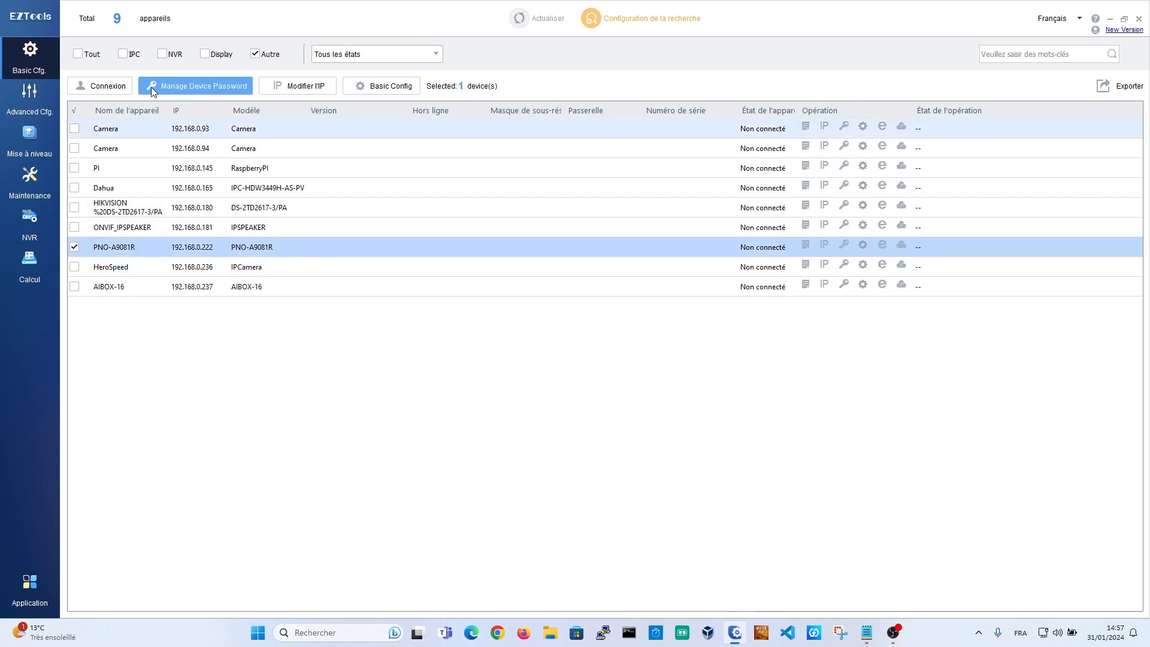
click(96, 87)
drag(623, 304, 303, 284)
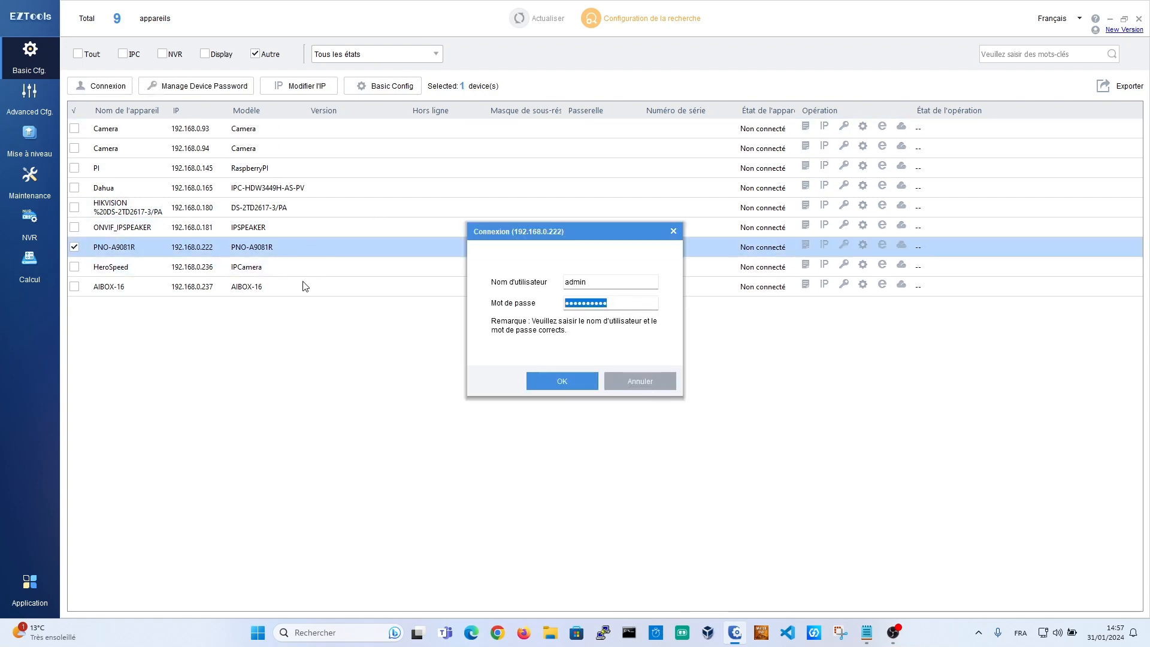
text(•)
key(Return)
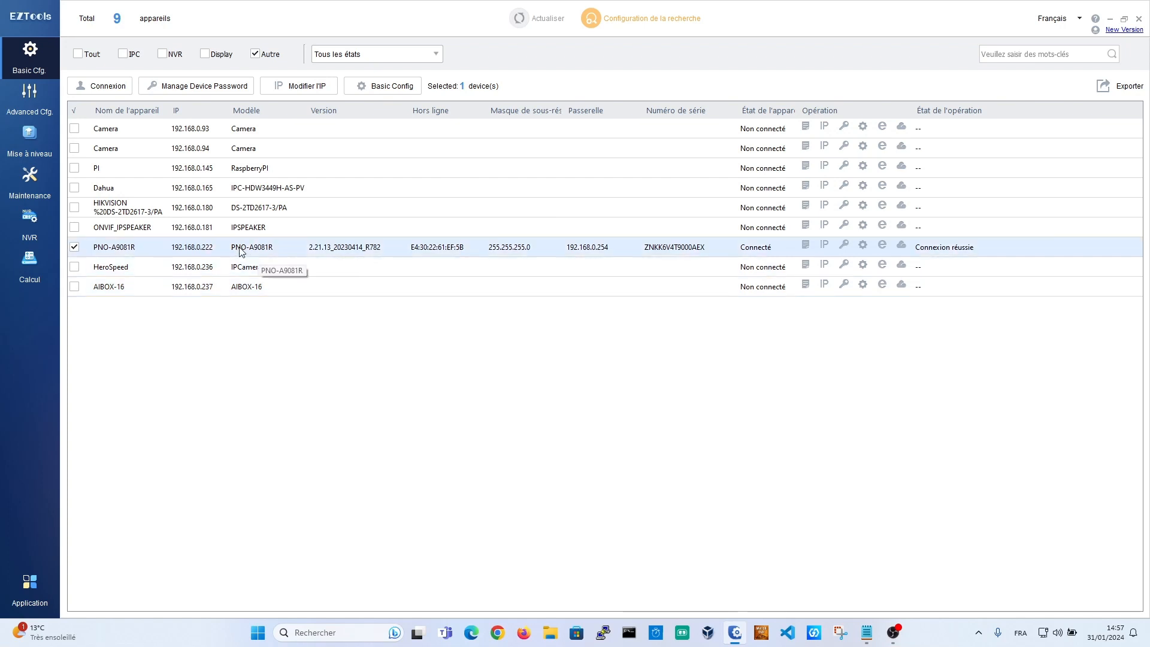
click(75, 247)
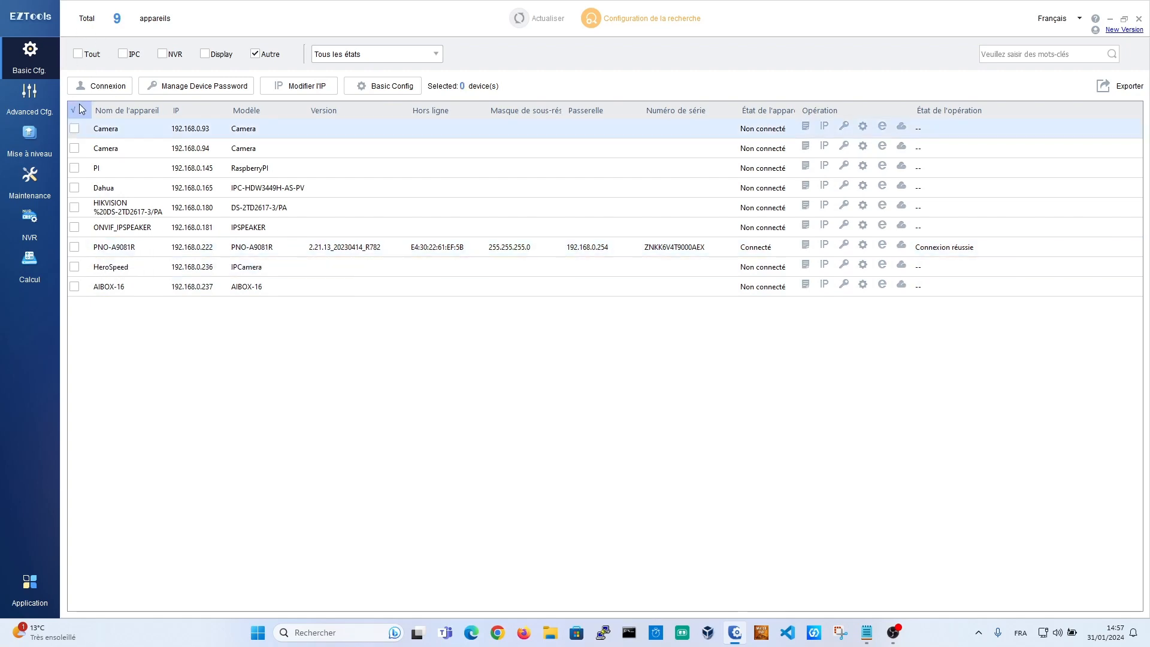
Step: Show devices of every type and select the camera at 192.168.0.218
click(78, 54)
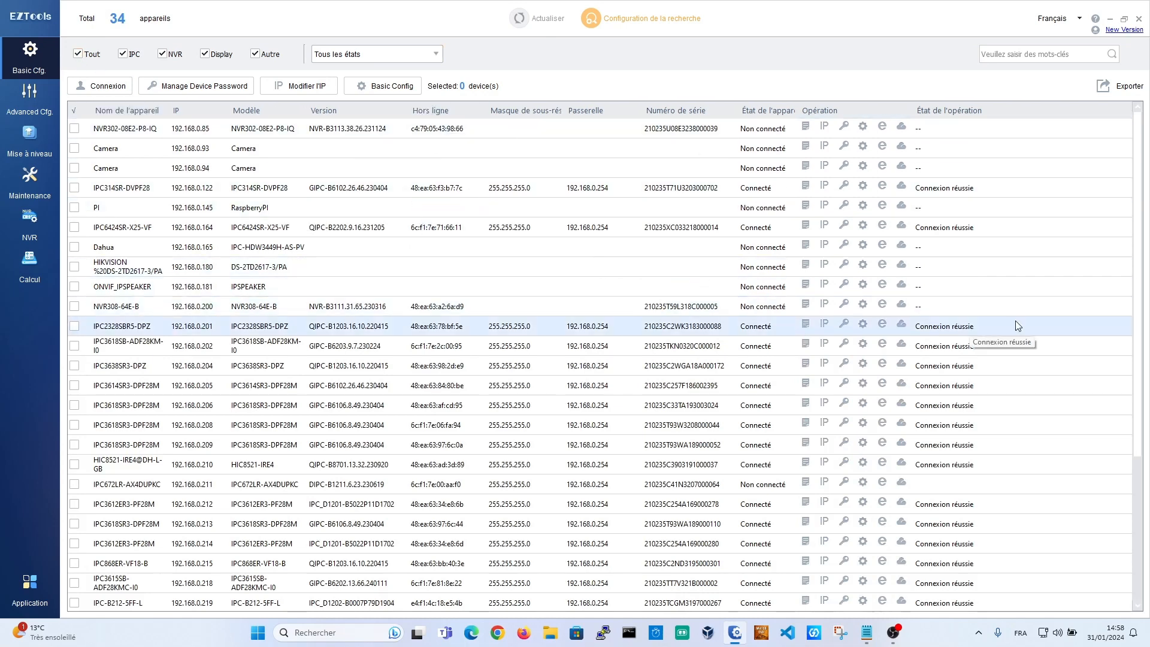
scroll(1007, 371, down, 3)
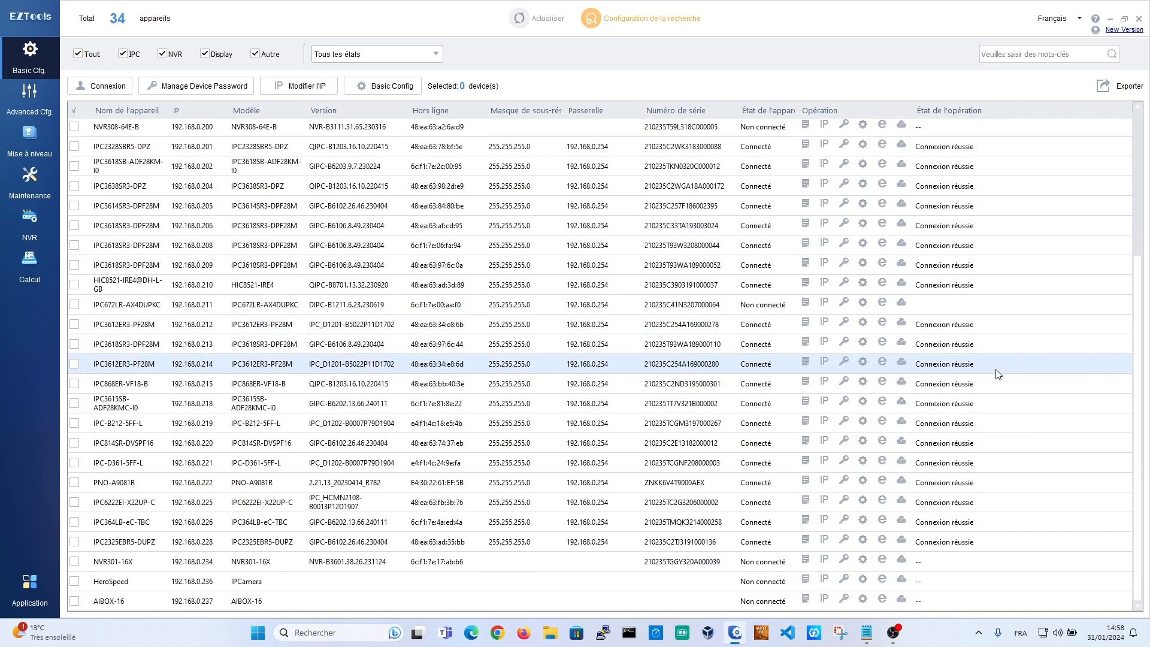
scroll(997, 375, up, 3)
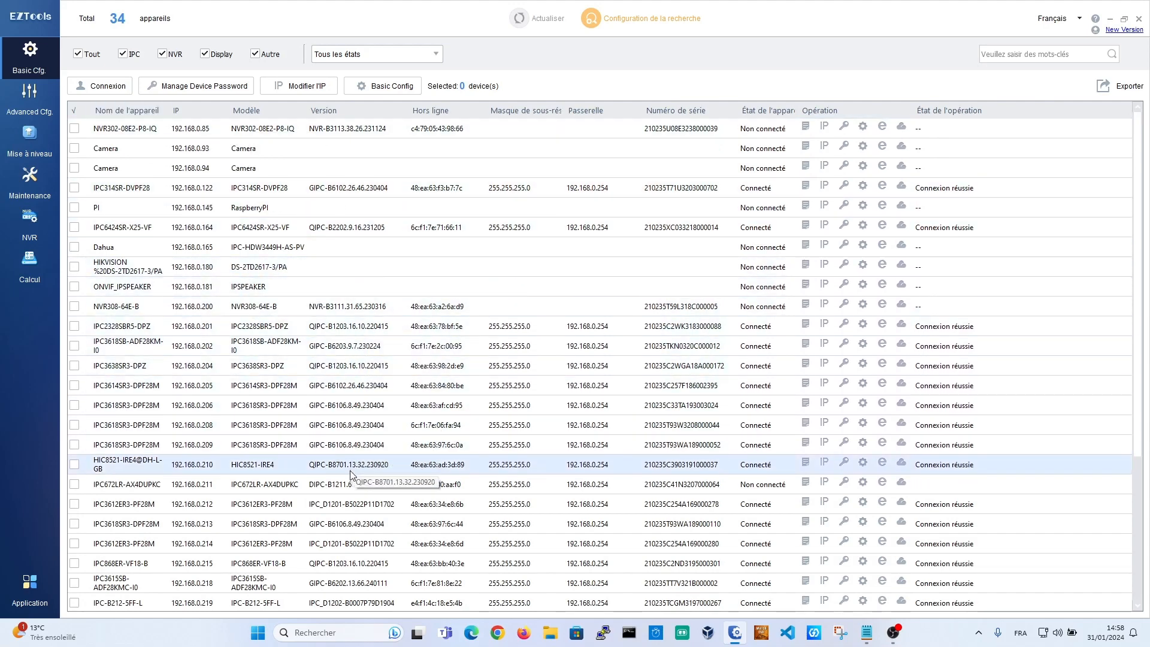
click(361, 584)
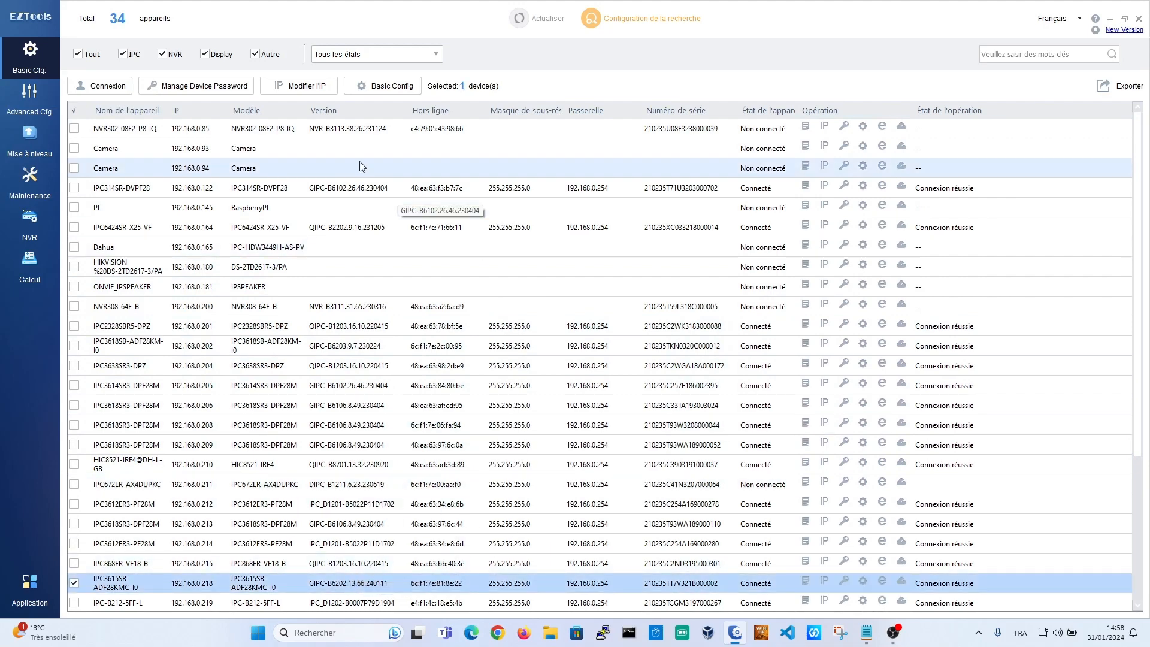
Step: Preview password management and IP settings for the .218 camera, cancelling both without changes
click(207, 88)
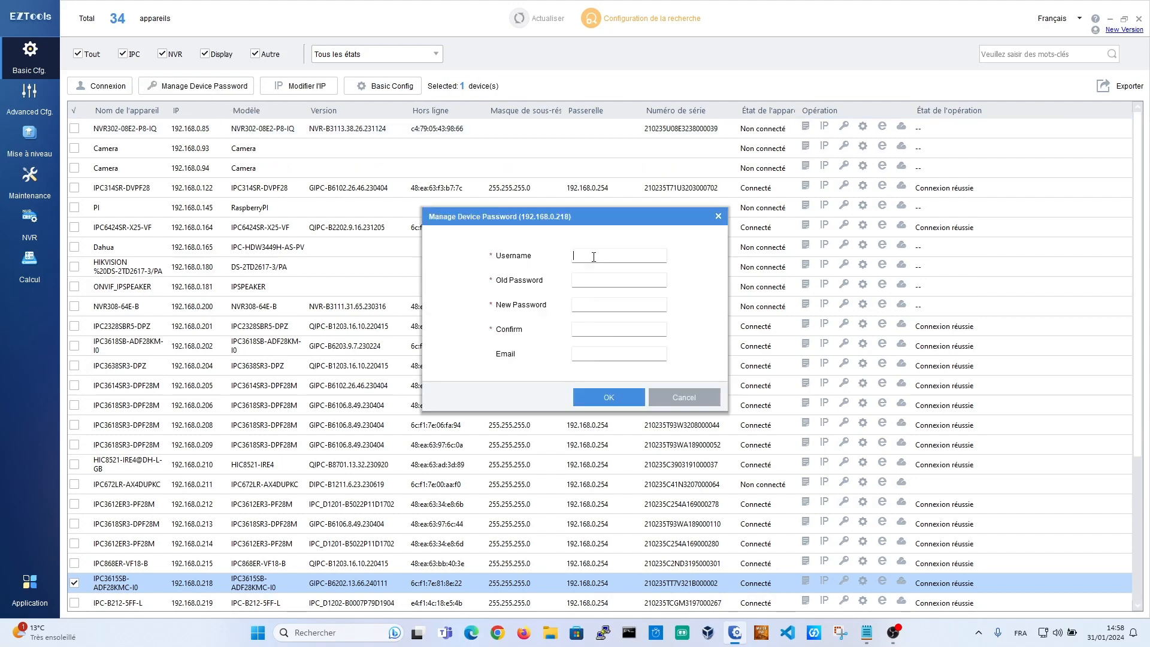
click(592, 277)
click(686, 395)
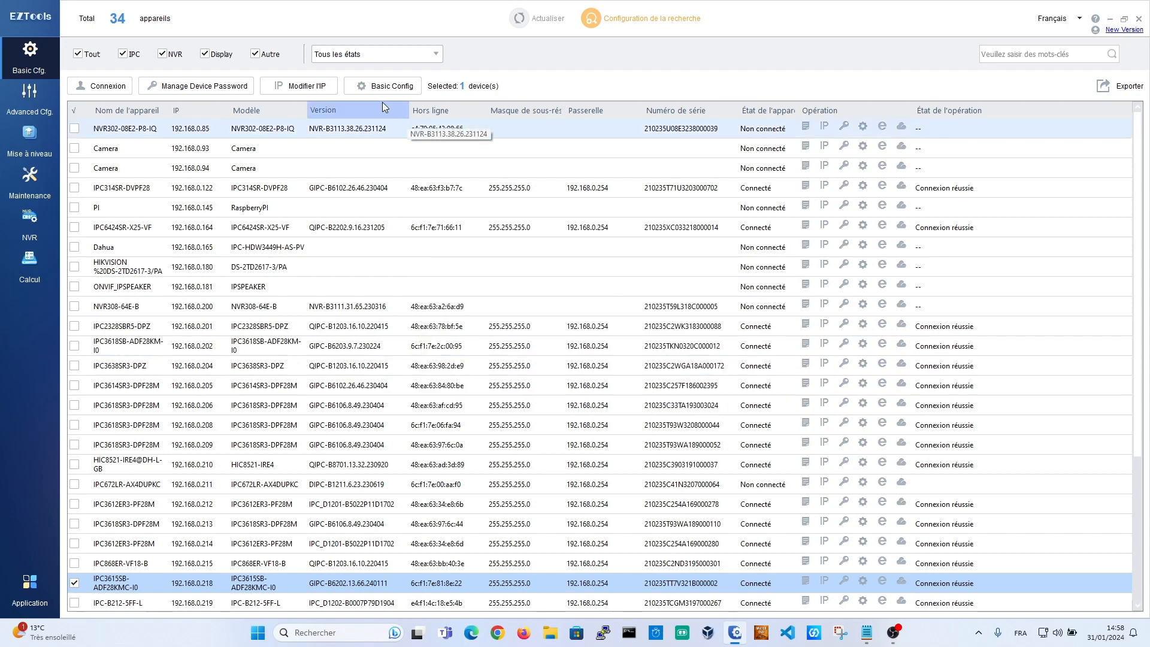
click(314, 85)
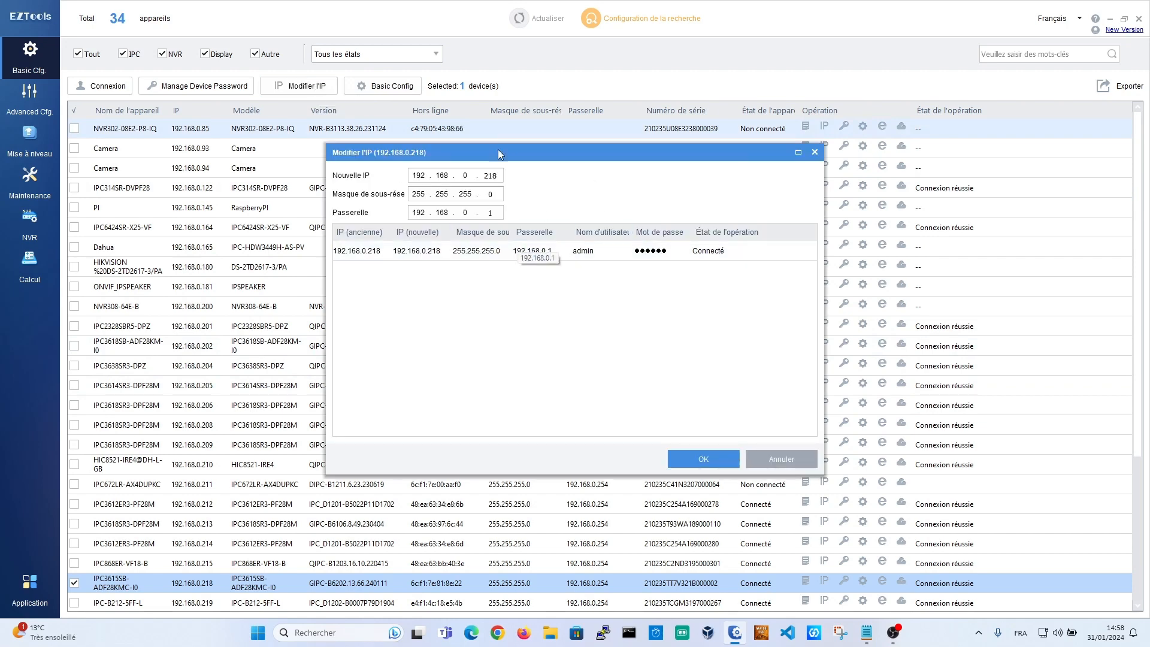
click(793, 459)
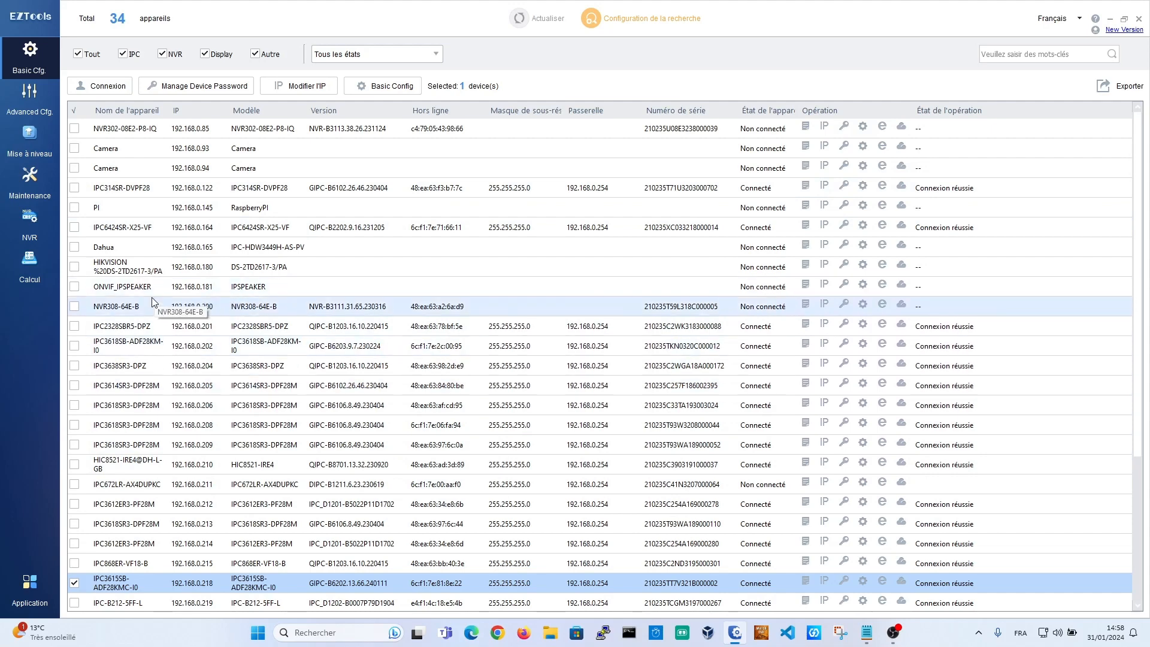
Step: Filter to IPC, log in to IPC672LR-AX4DUPKC at 192.168.0.211 as admin, then deselect it
click(78, 55)
click(122, 54)
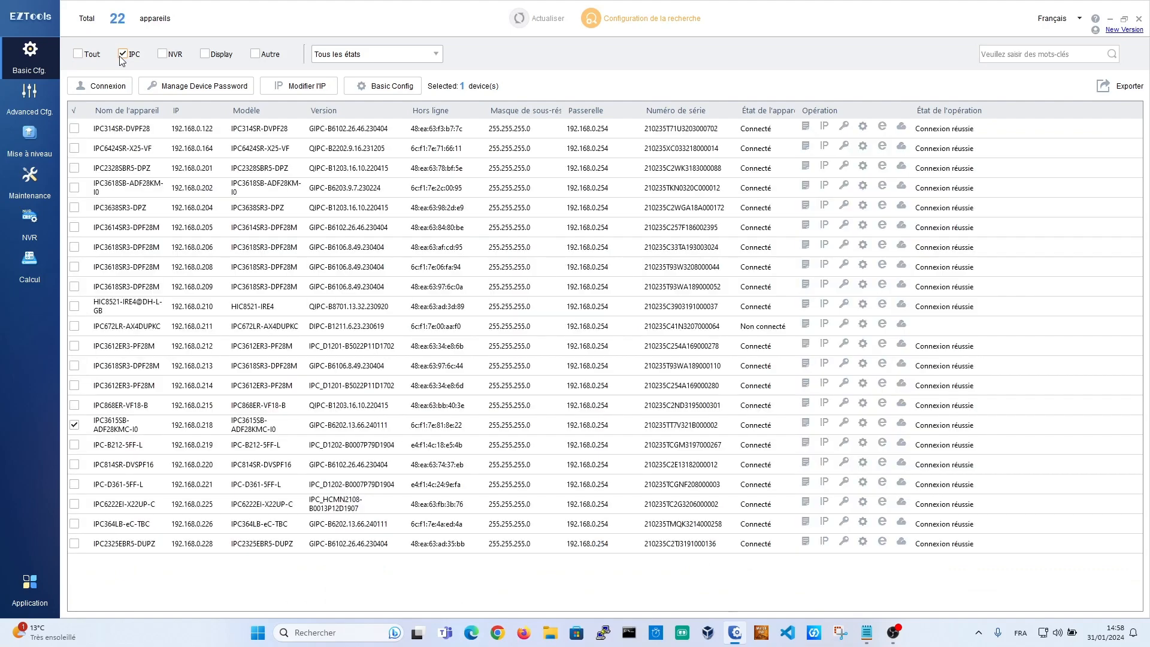
click(79, 112)
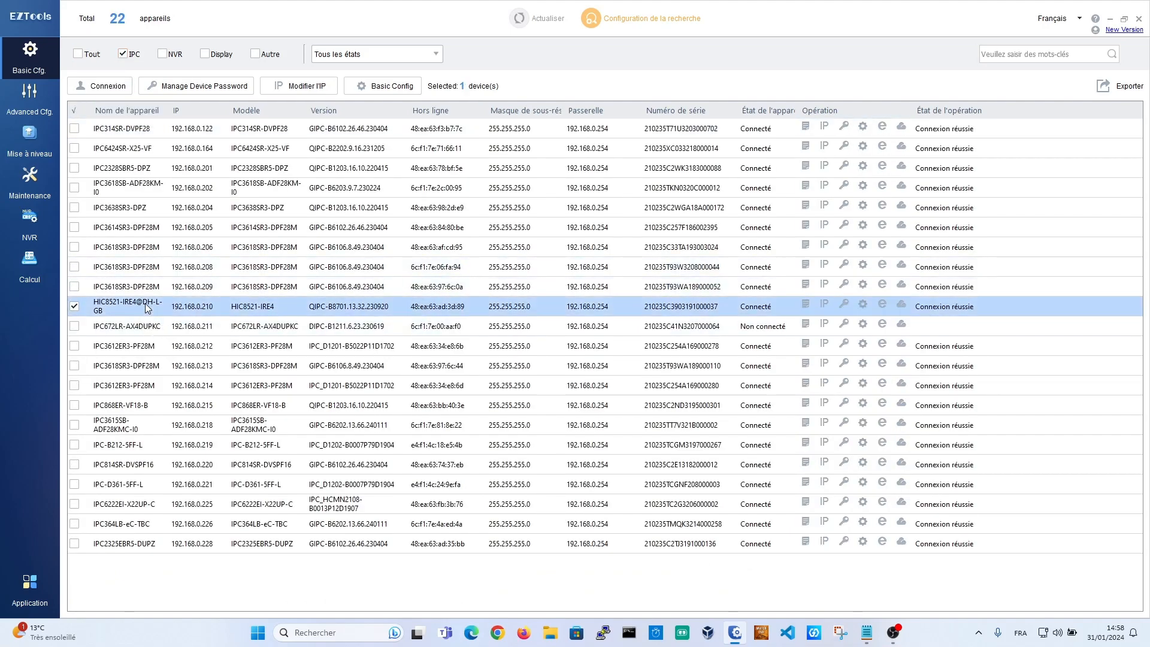
click(94, 328)
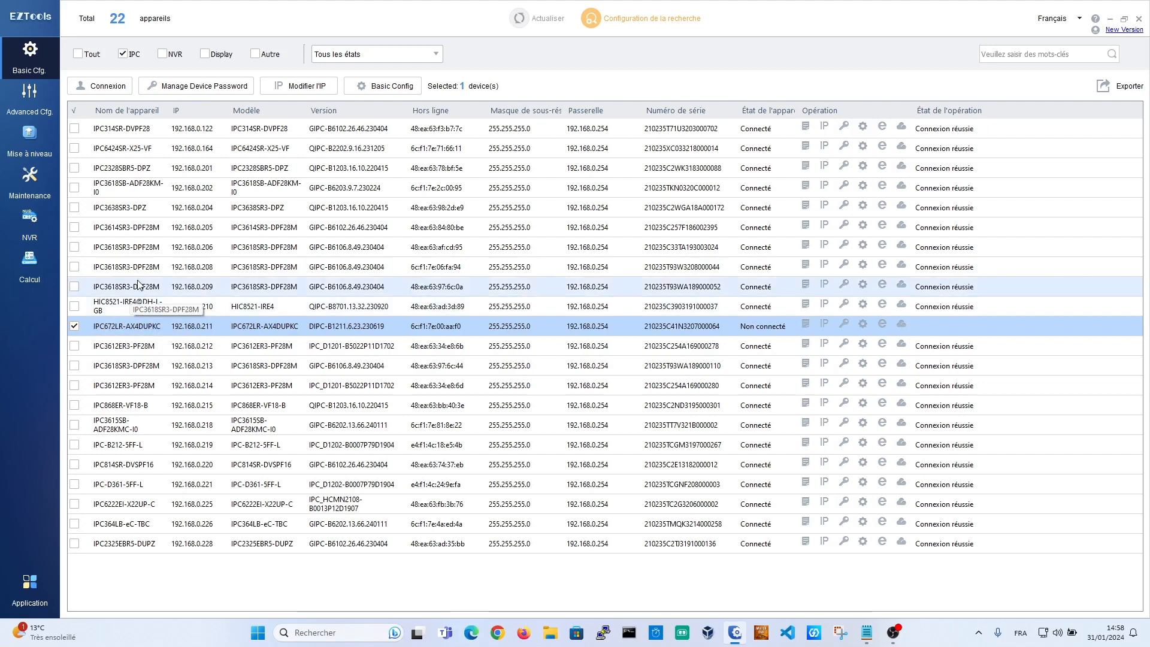
click(99, 85)
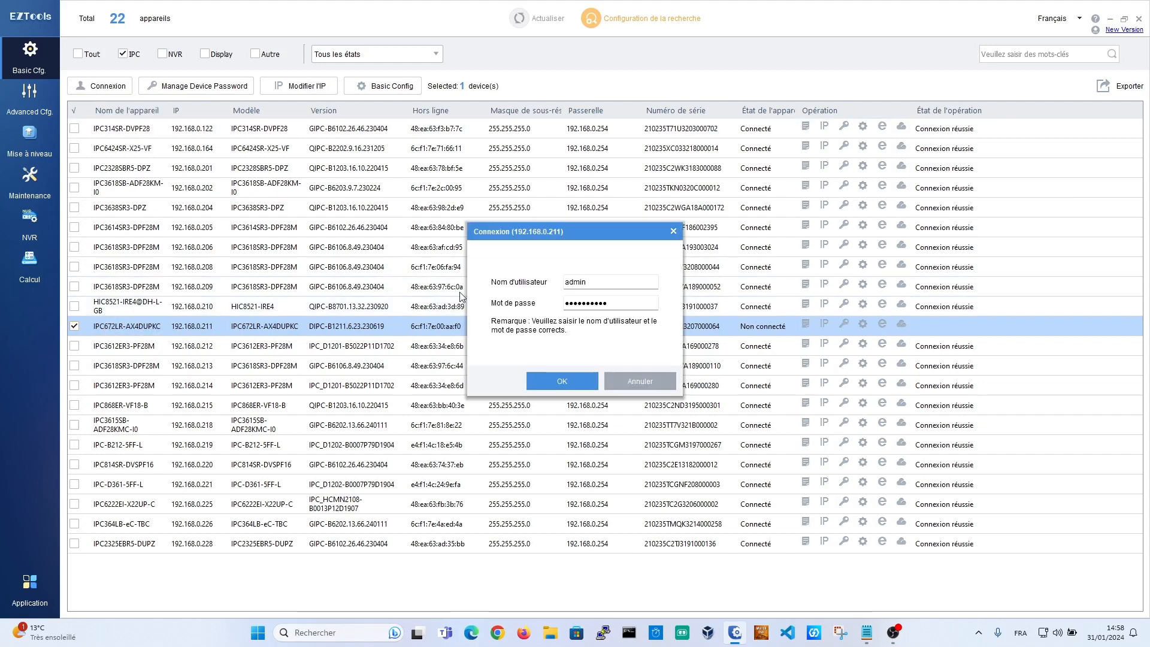
click(557, 382)
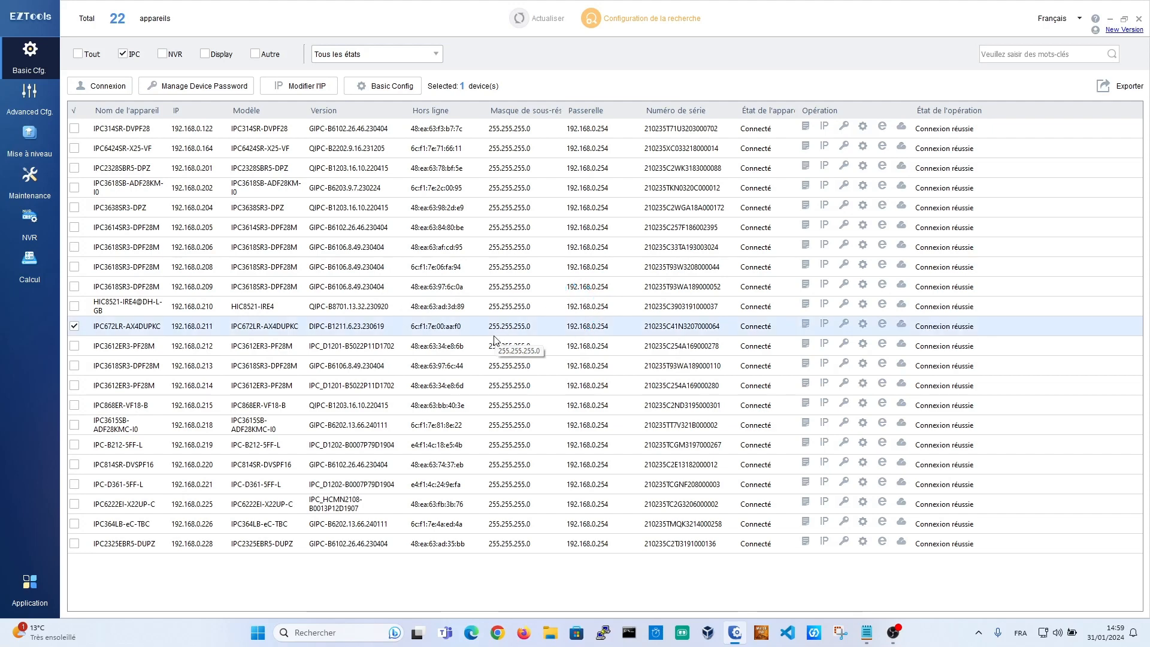
click(76, 109)
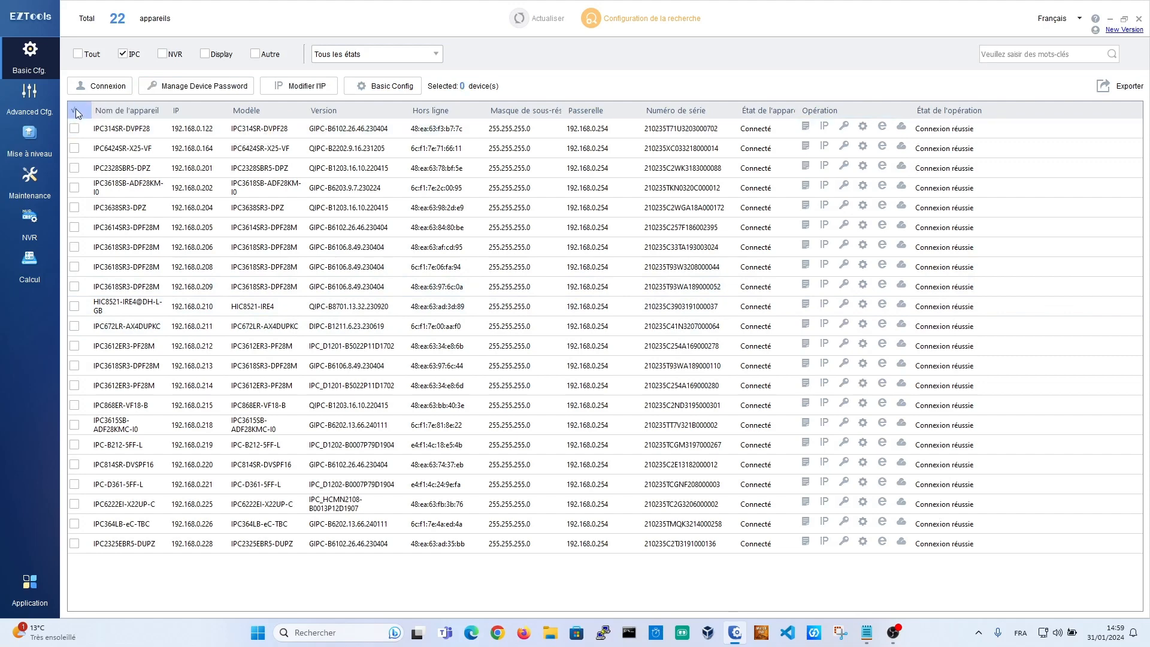
Step: Select all 22 cameras and preview bulk password management, closing it unchanged
click(75, 110)
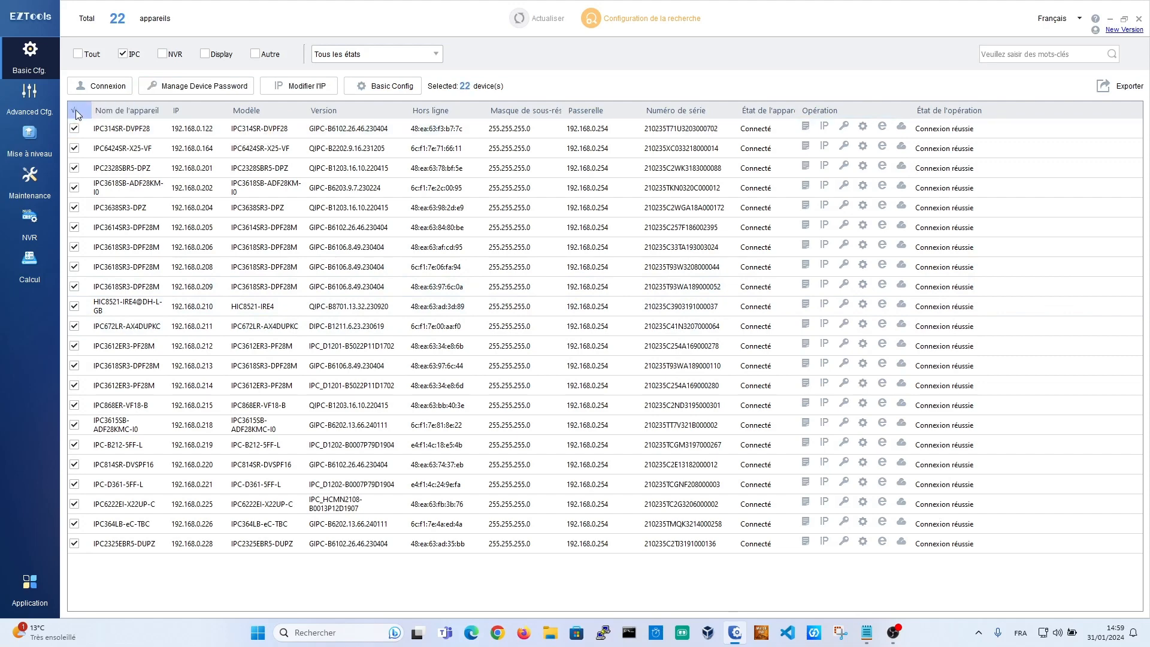
click(213, 84)
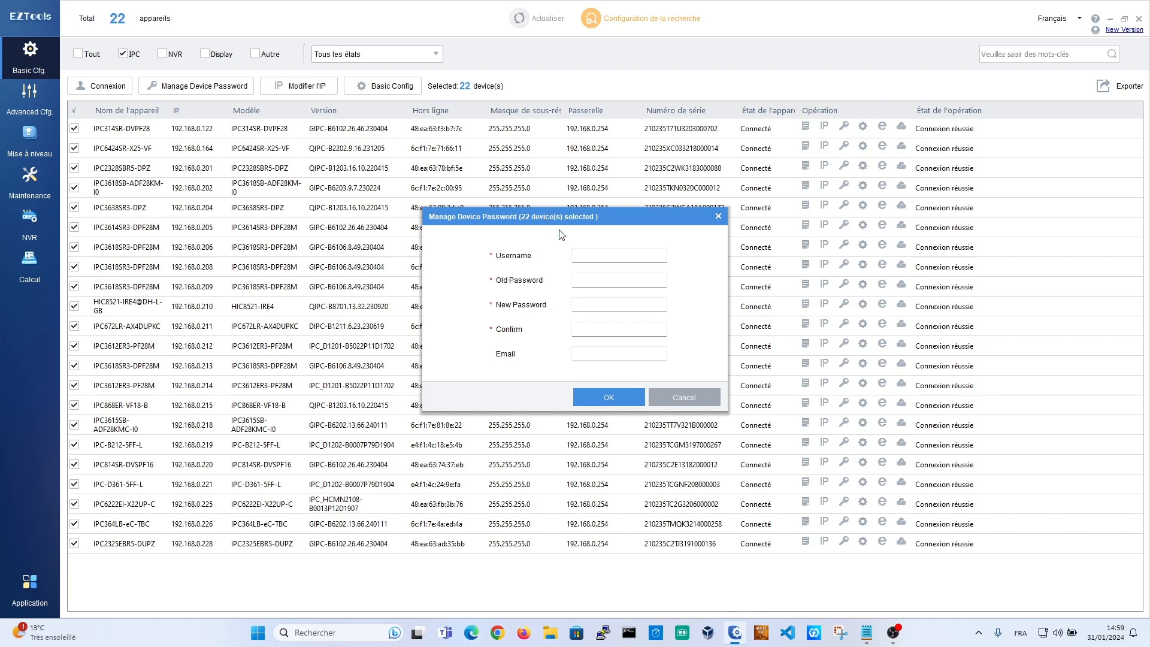
click(714, 398)
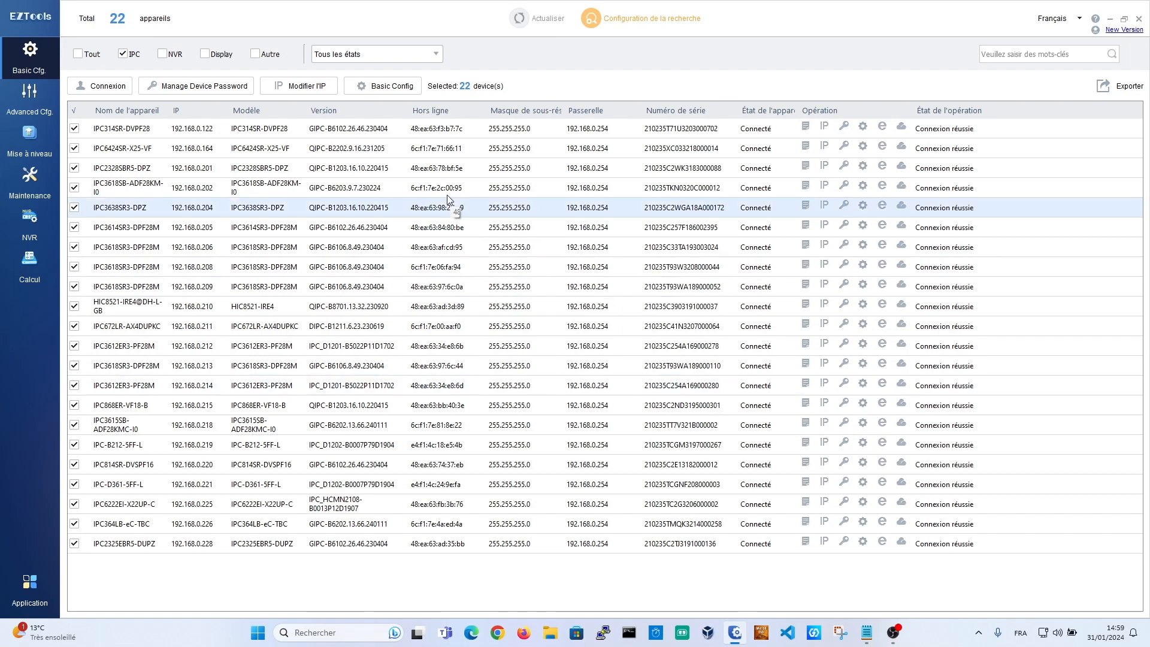
Step: Preview a bulk IP change with starting octet 60, then discard it
click(296, 86)
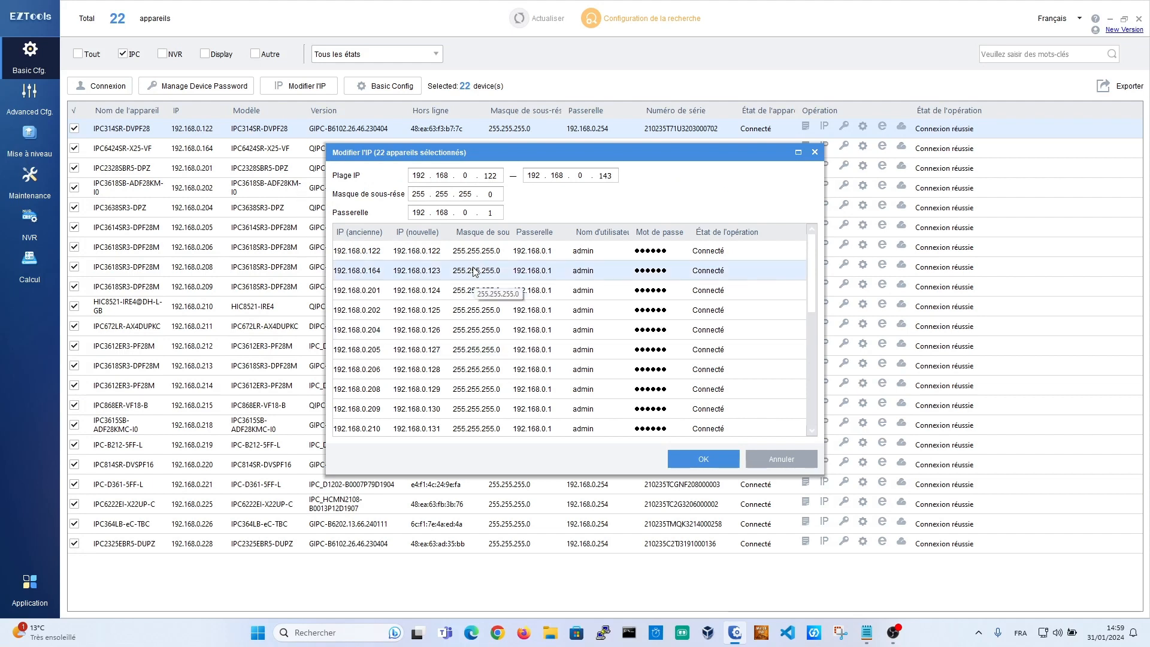
double_click(487, 176)
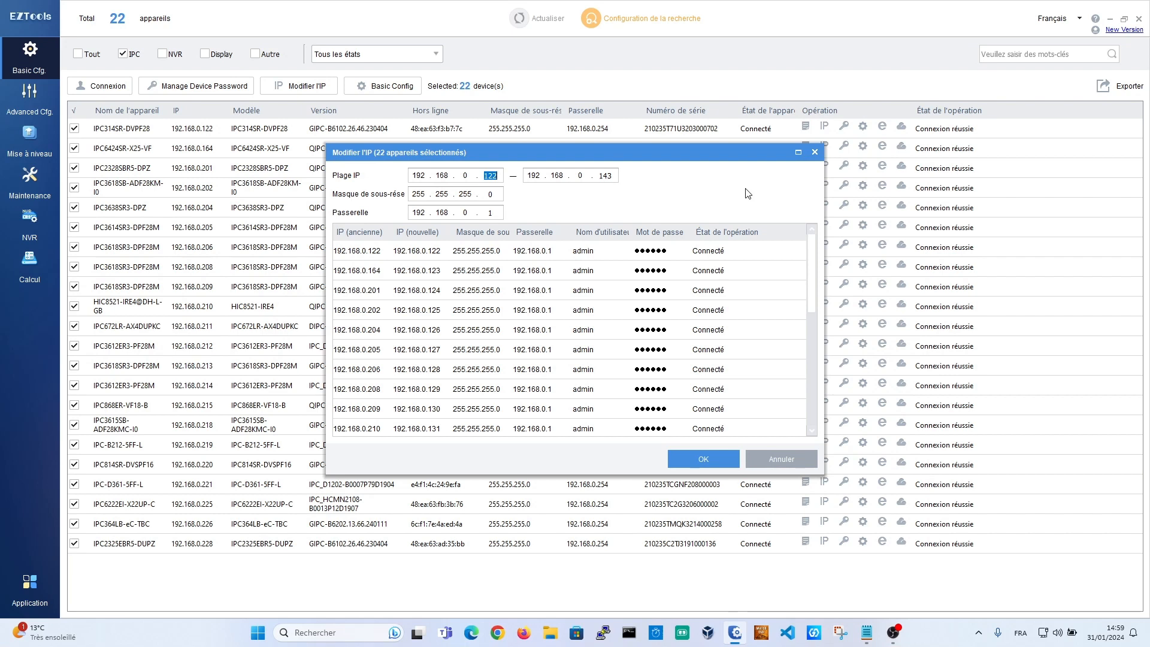
text(60)
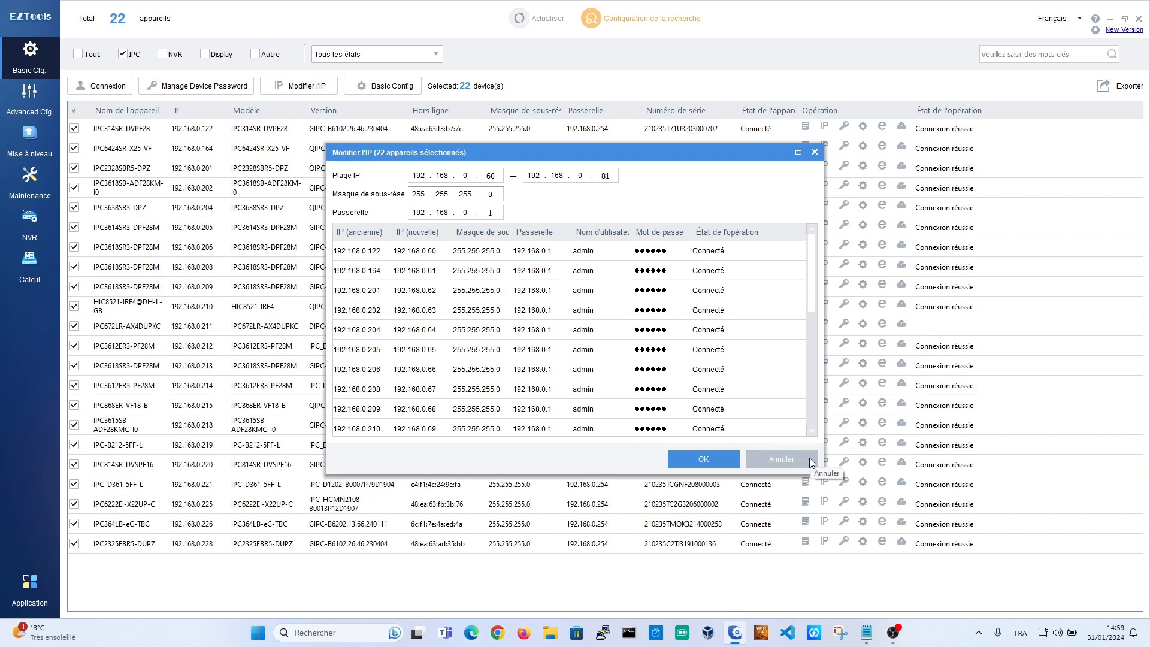
click(810, 457)
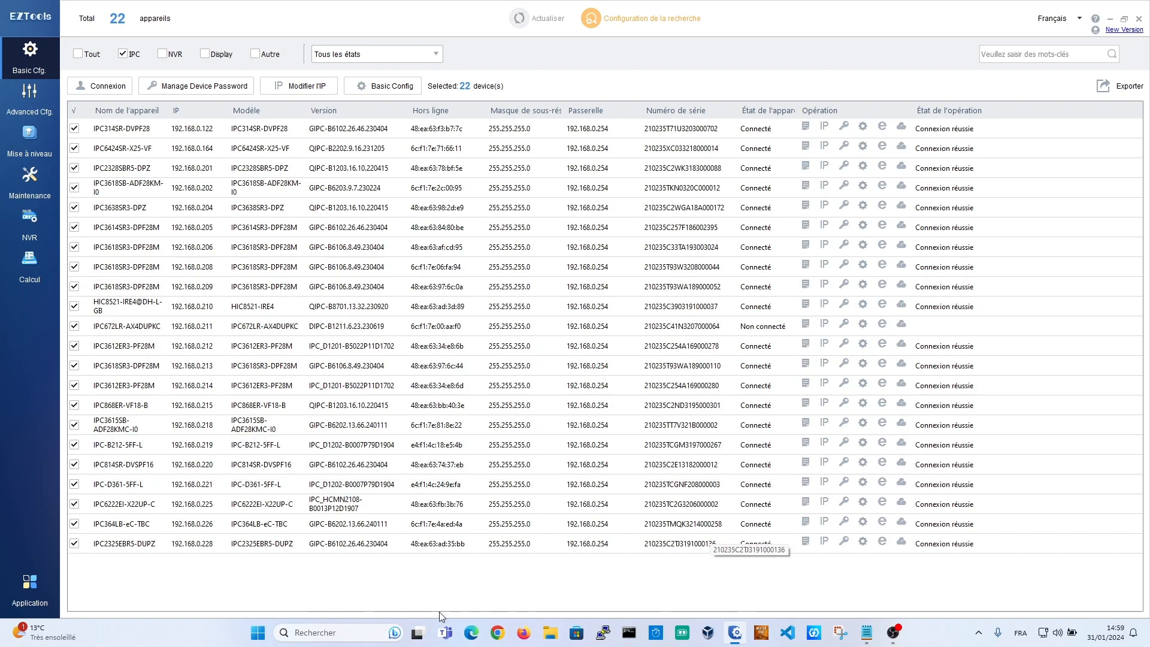
Step: Log in to the 192.168.0.122 camera's web page and select the IP Address field under Network settings
click(213, 128)
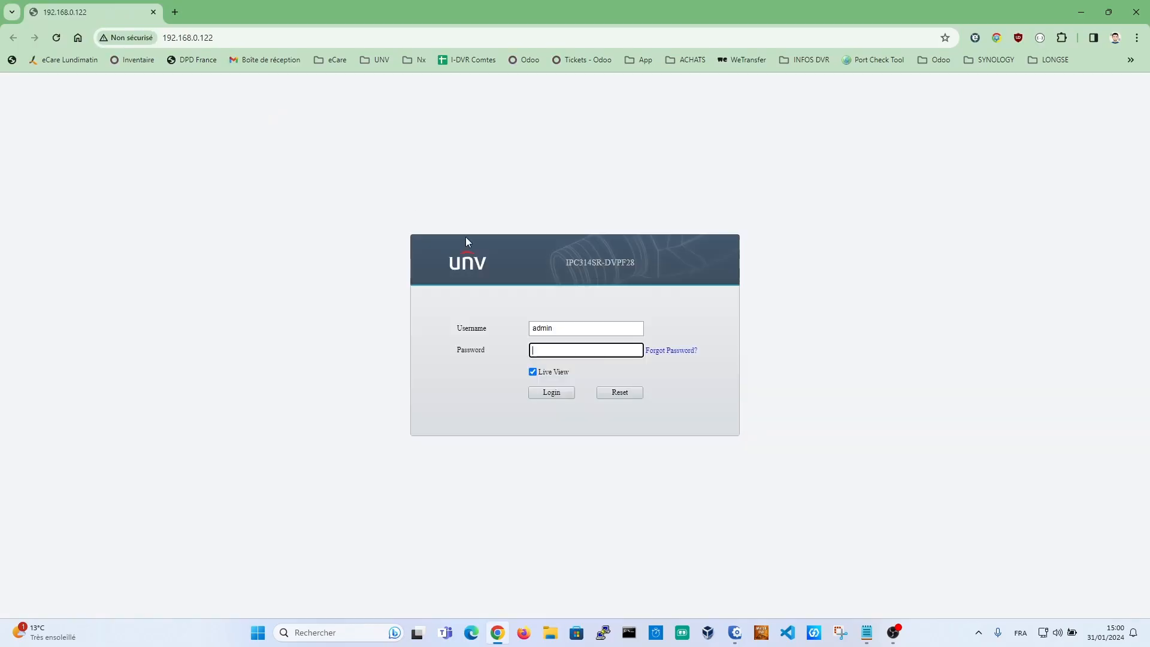
text(1)
key(Return)
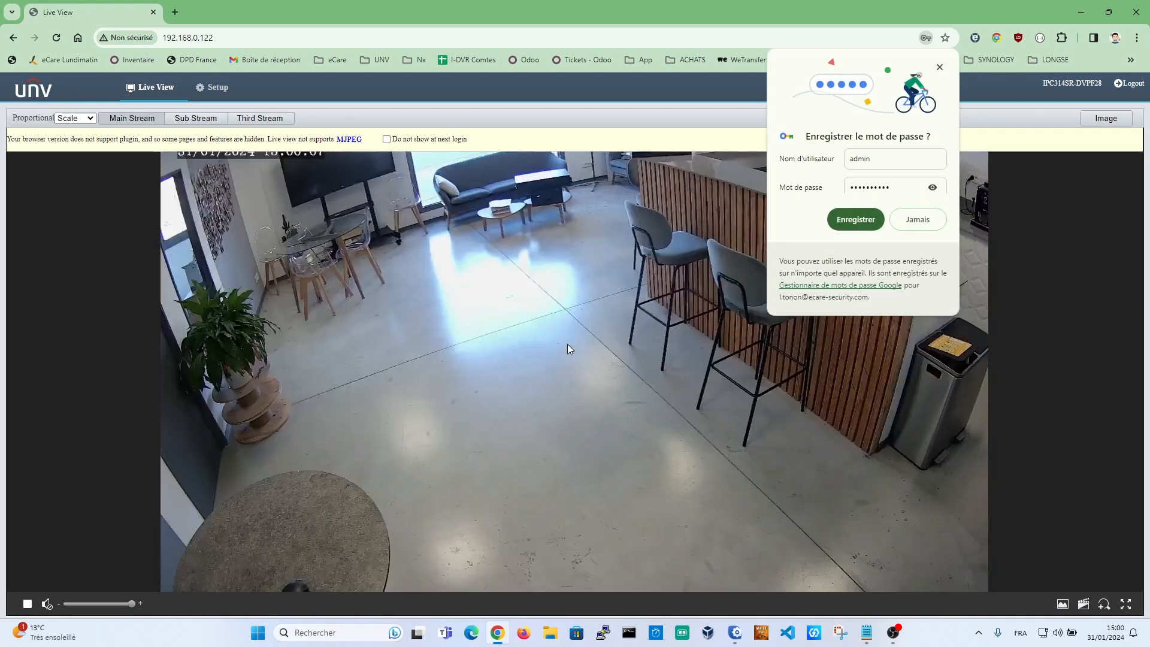
click(221, 86)
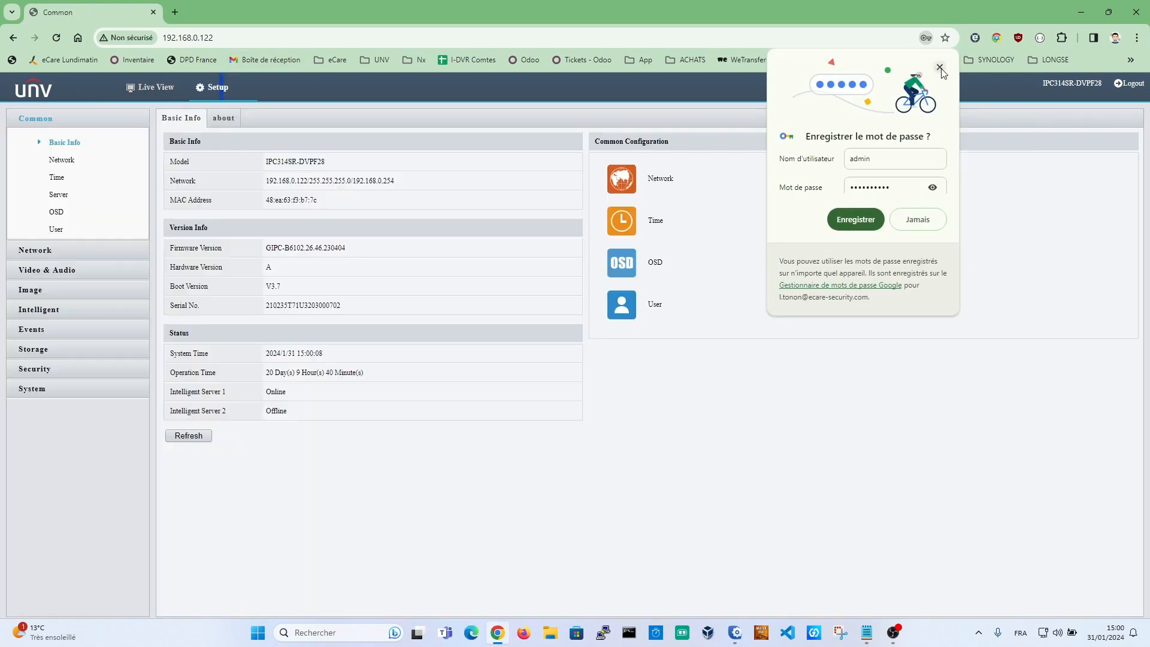
click(939, 68)
click(34, 250)
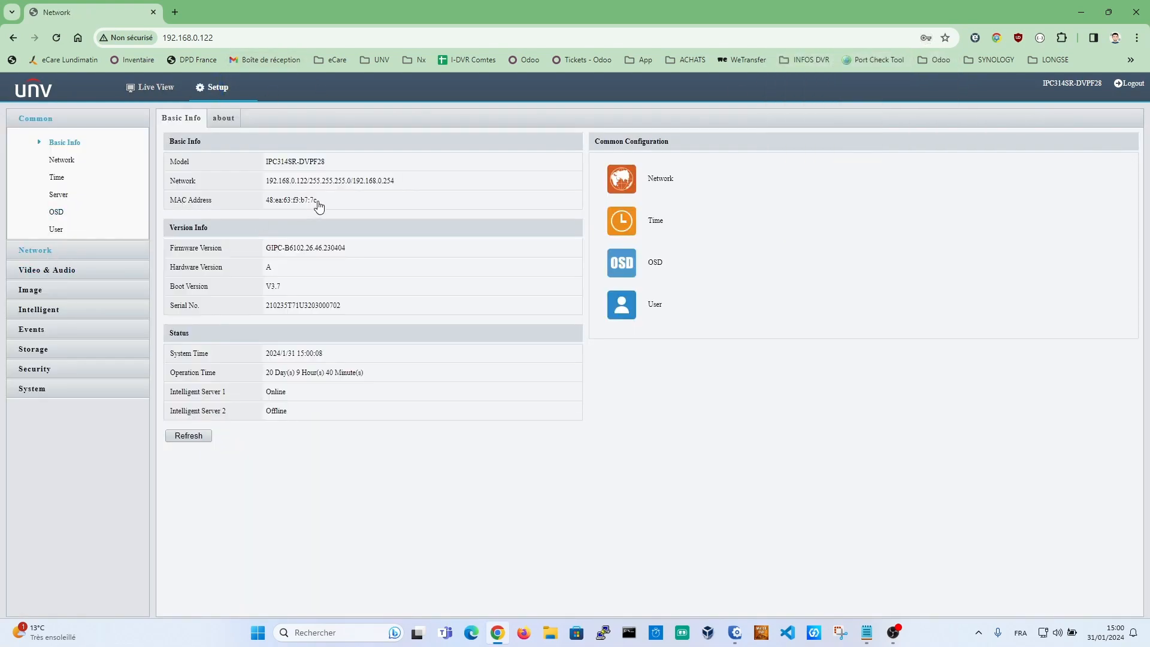
drag(325, 162, 3, 126)
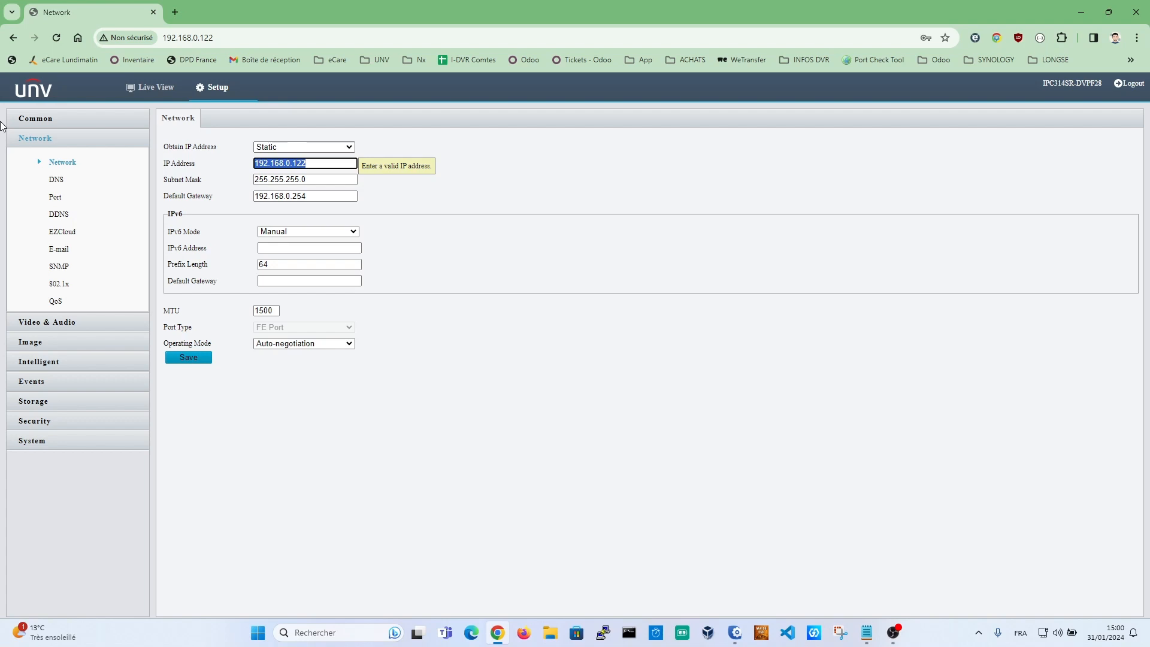
Step: Set the camera's IP to 172.16.0.151 and gateway to 172.16.0.1, then save and confirm
text(172.16.0)
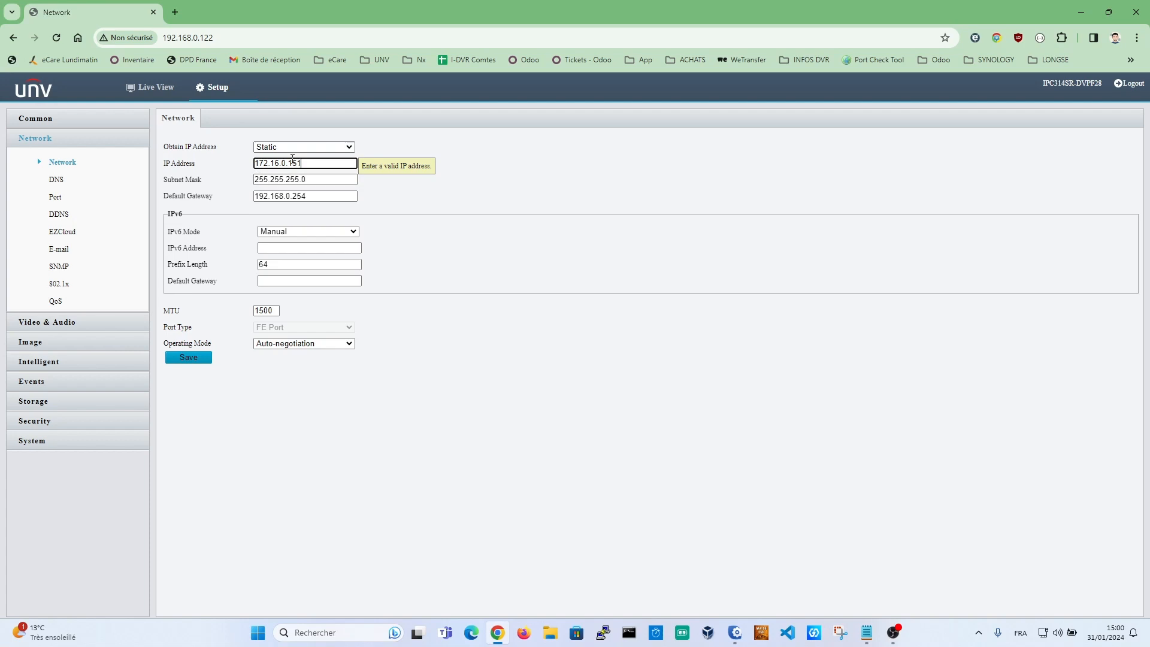
drag(292, 163, 215, 181)
key(ctrl+c)
drag(334, 195, 93, 250)
key(ctrl+v)
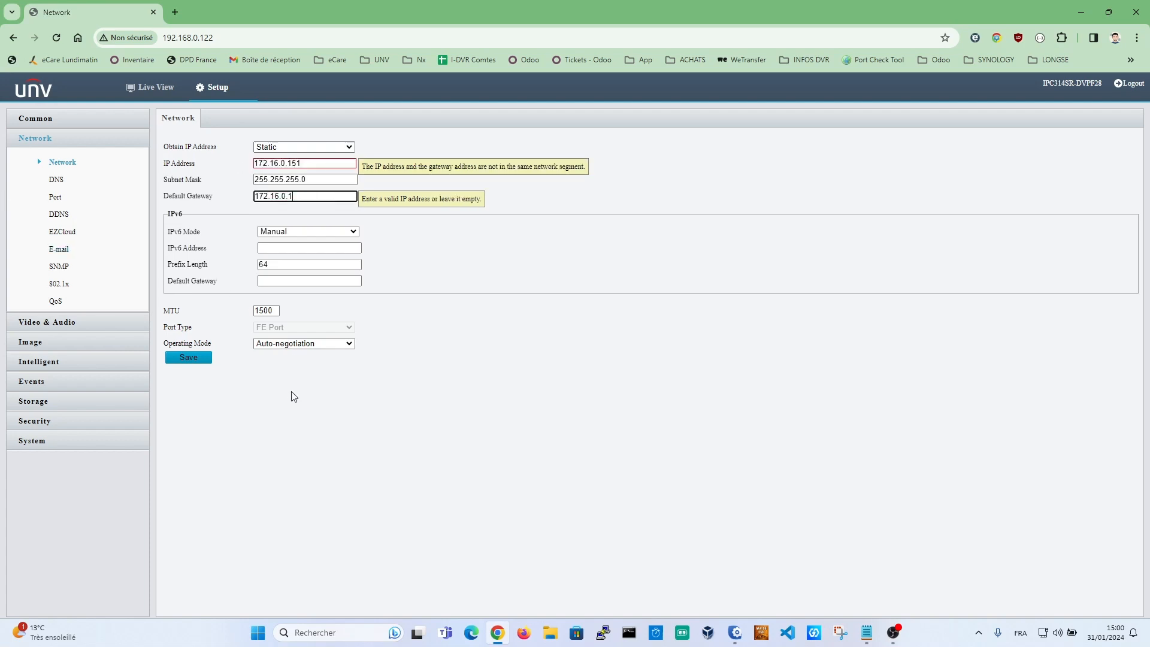
click(187, 358)
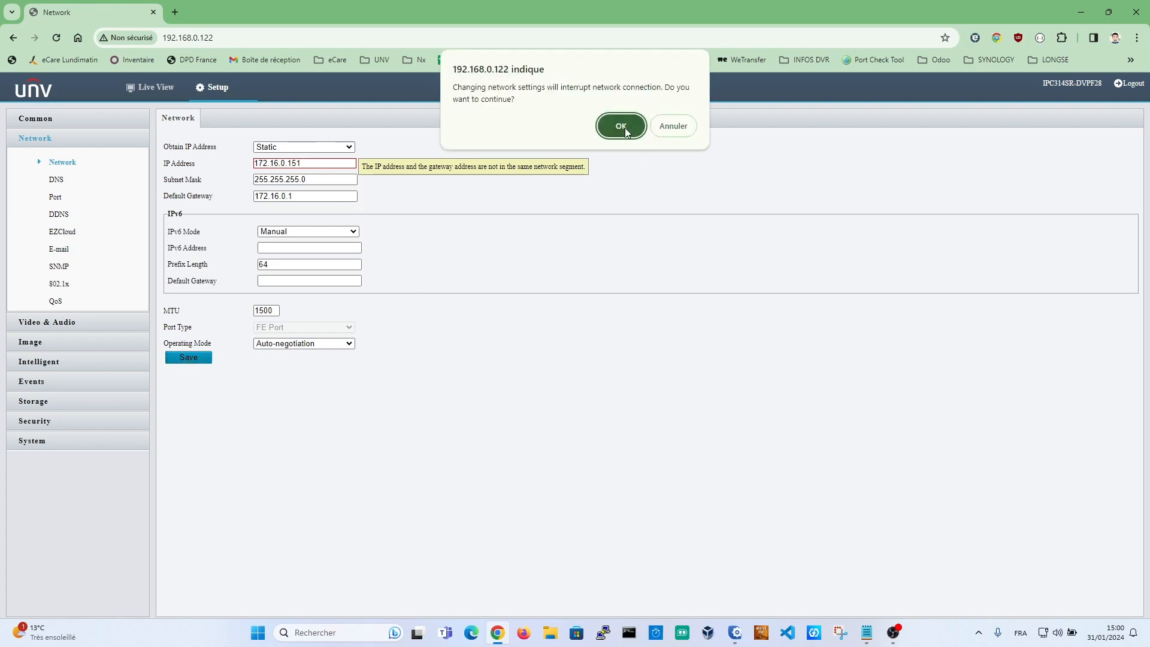
click(620, 126)
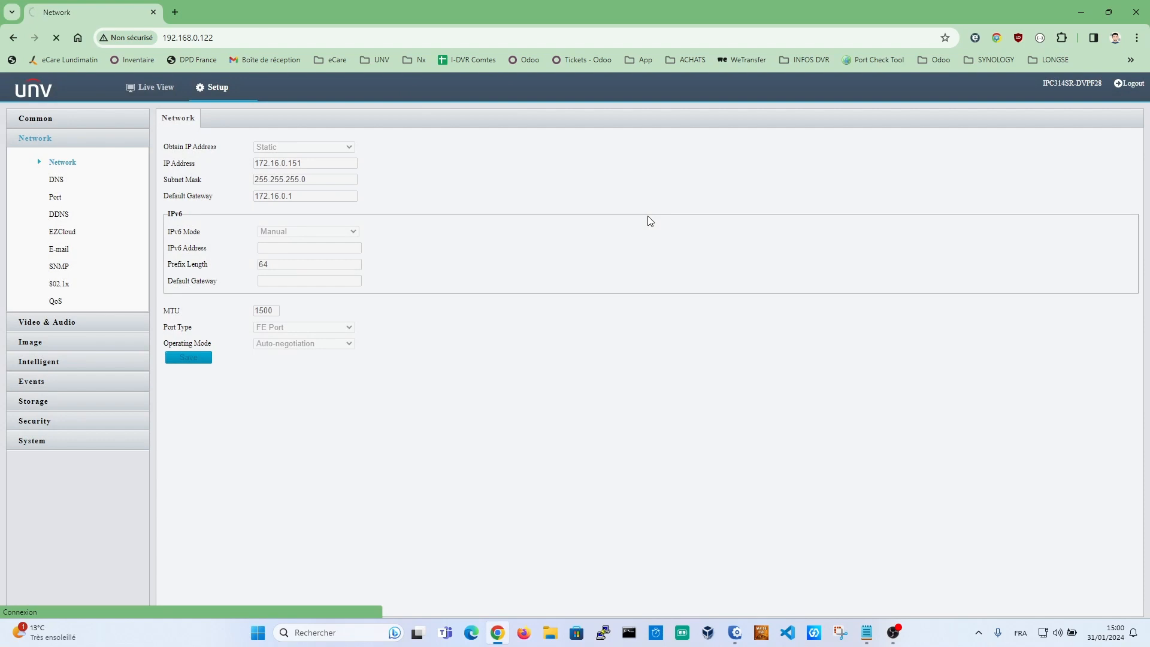
Step: Try loading 172.16.0.151 in Chrome, which times out, and switch back to EZTools
click(233, 37)
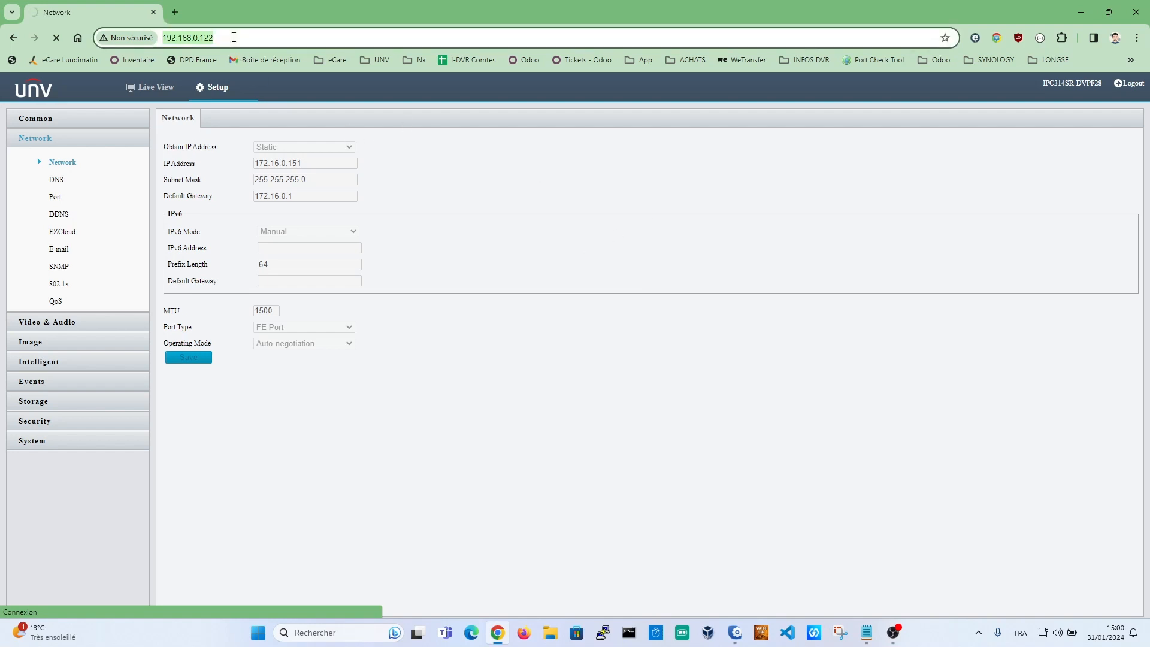
text(172.16.0.1)
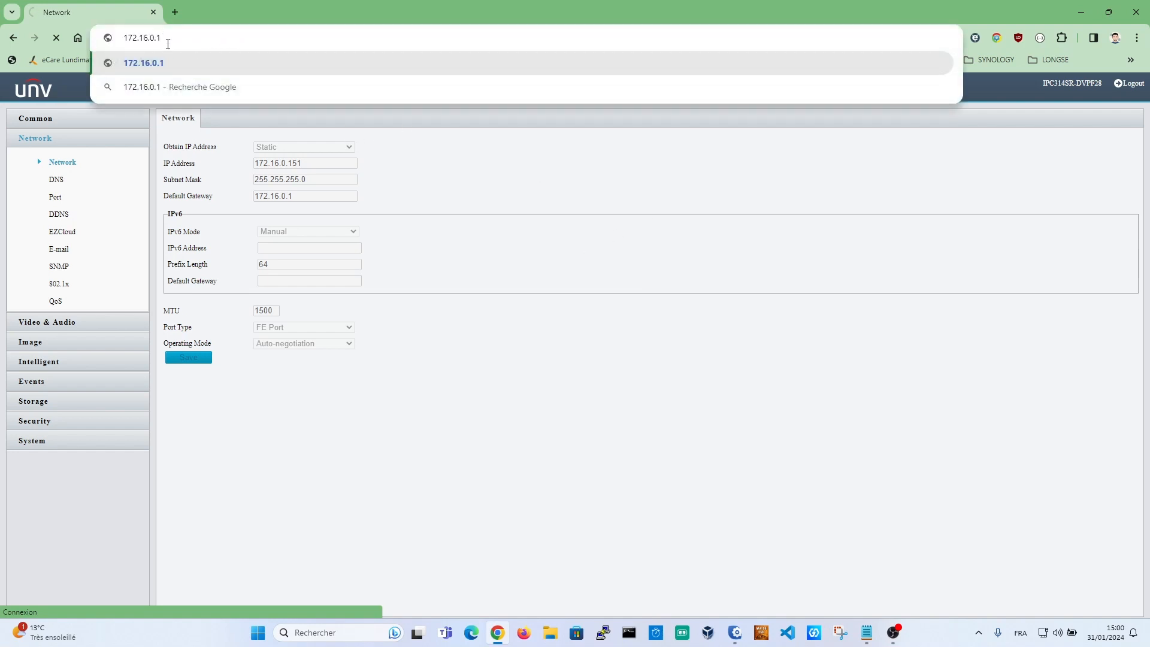
text(51)
key(Return)
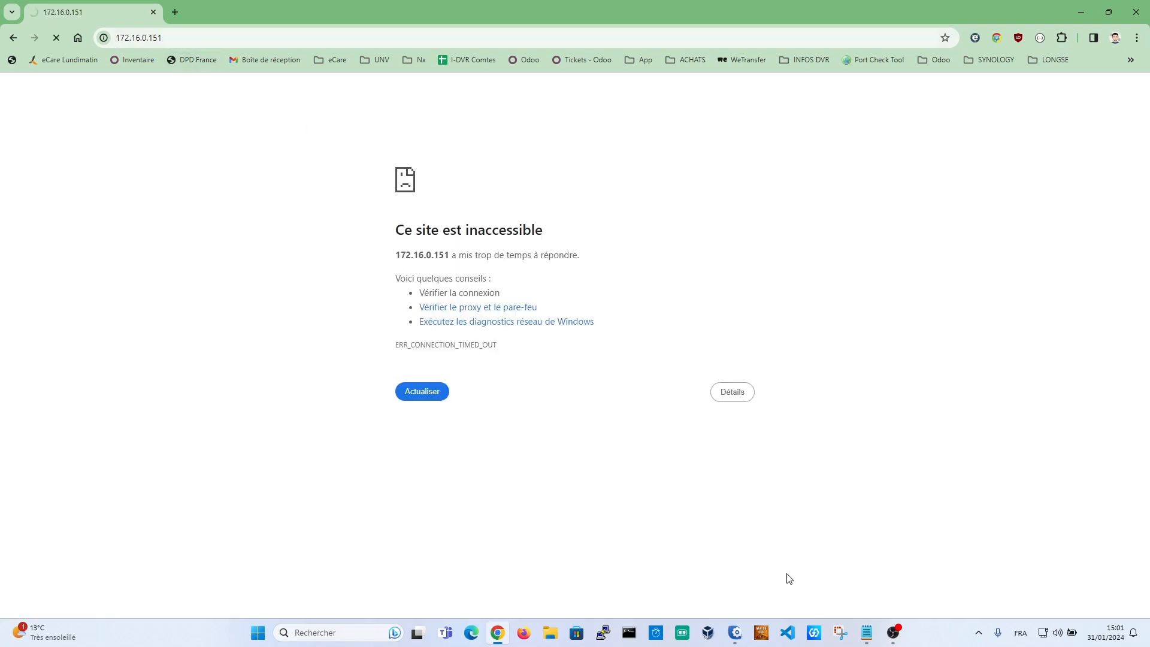
click(735, 632)
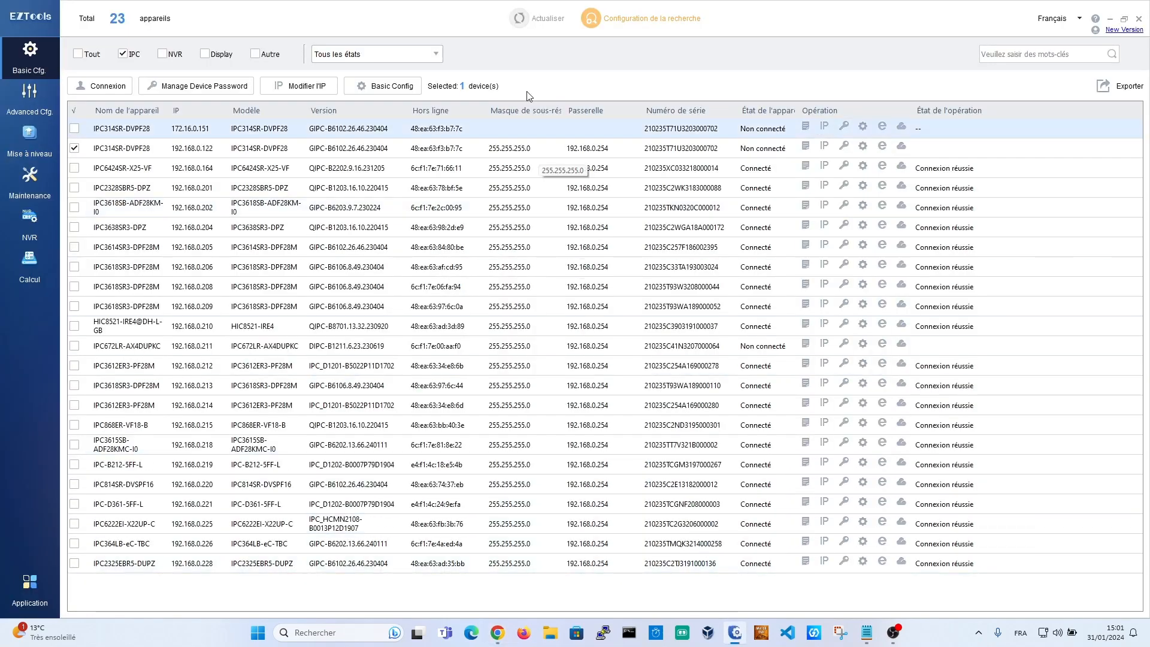
Step: Refresh the device list and open IP editing for the camera at 172.16.0.151
click(522, 20)
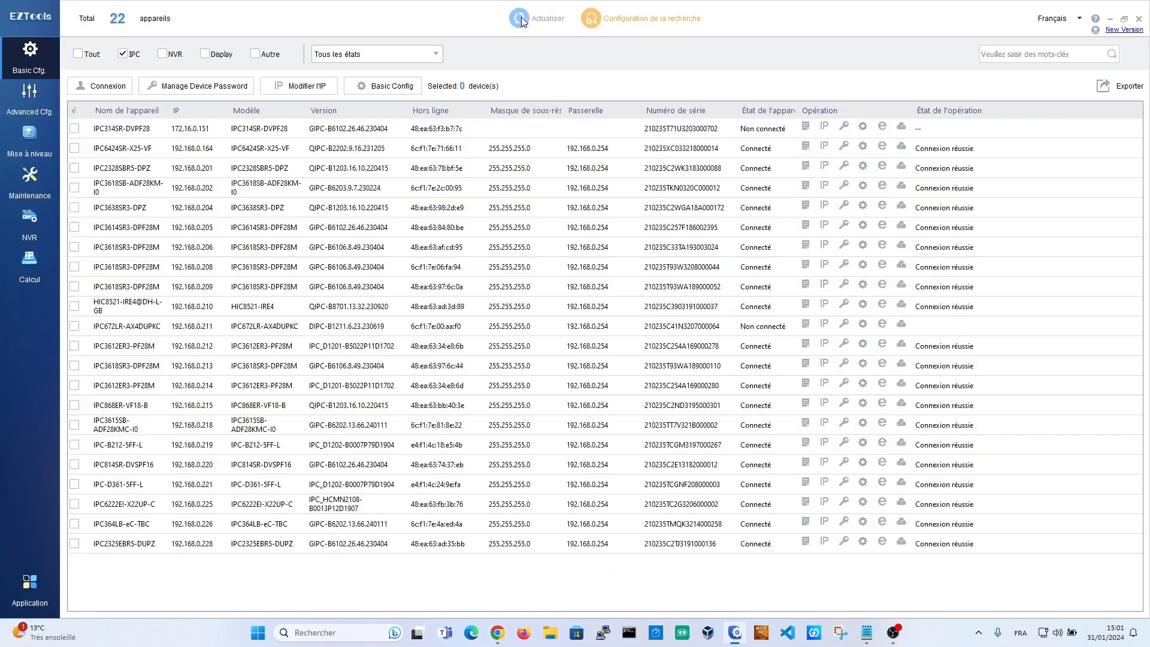
click(183, 130)
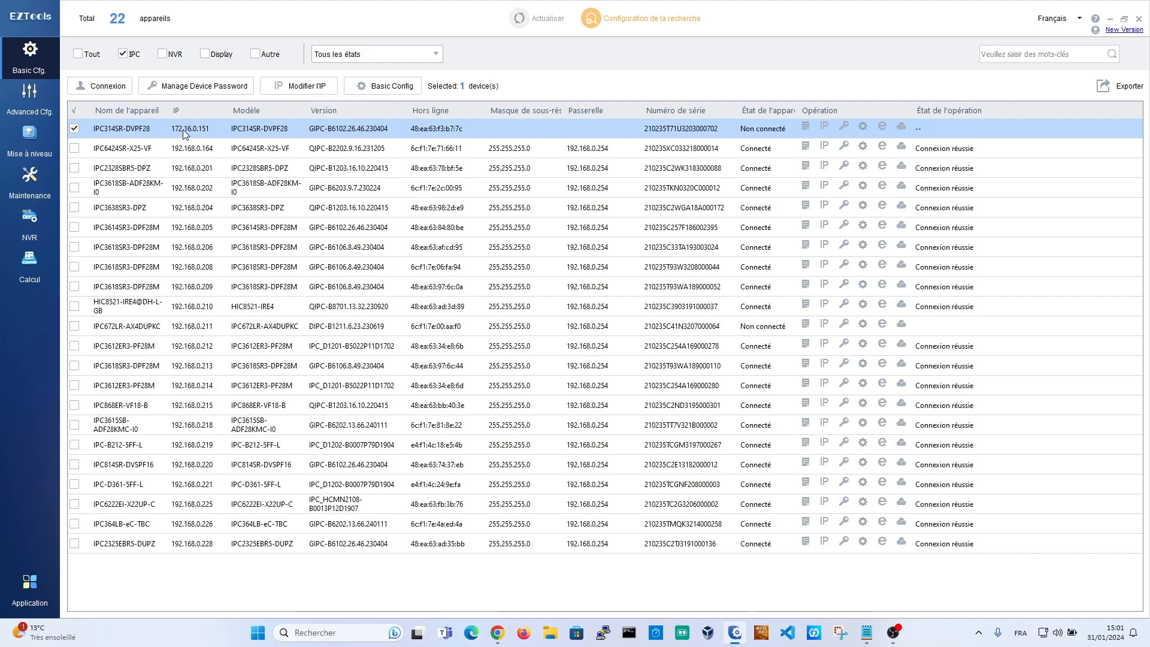
click(295, 88)
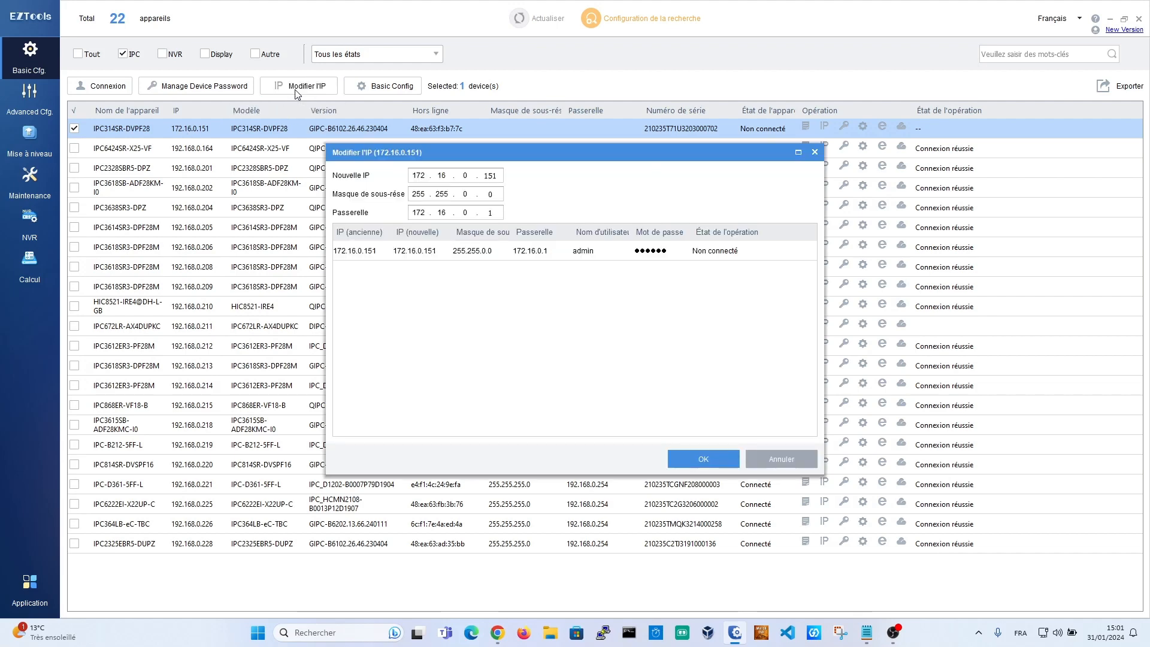
double_click(425, 176)
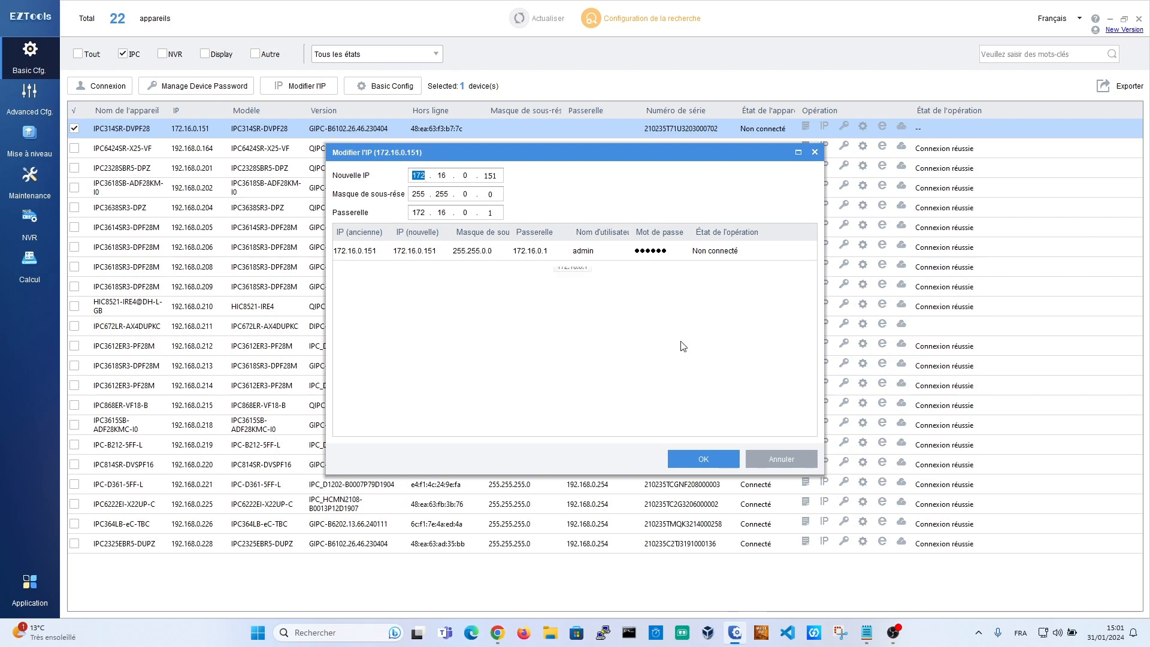
click(495, 638)
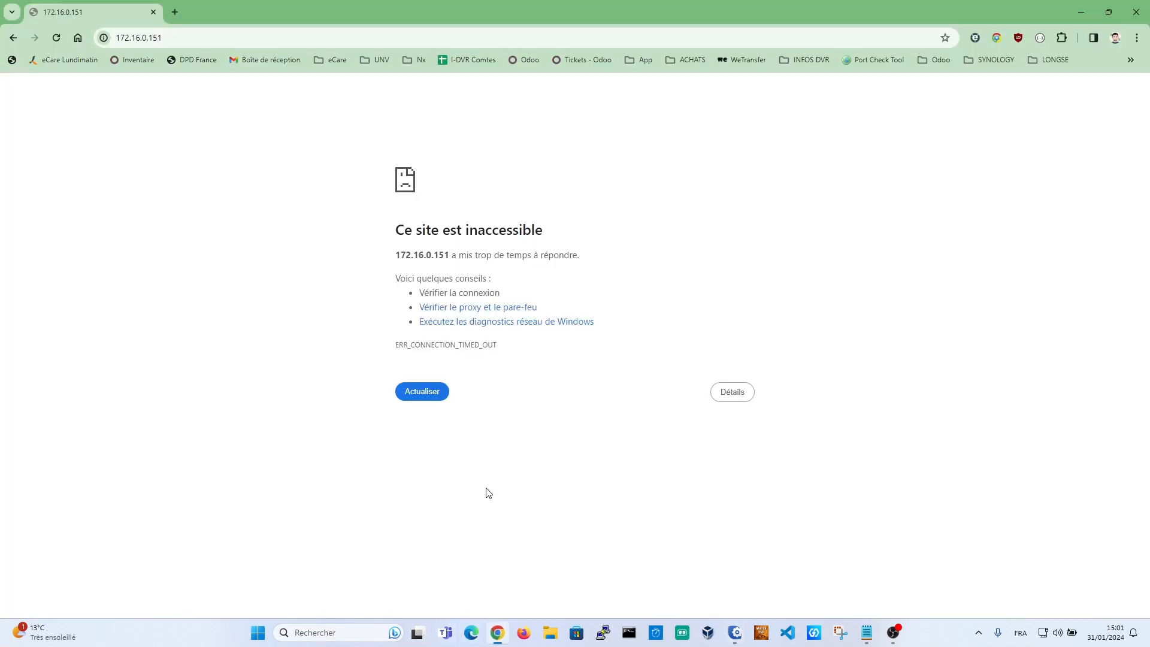
click(735, 632)
Step: Enter IP 192.168.0.122 with gateway 192.168.0.254, apply it and close the window
text(192.16)
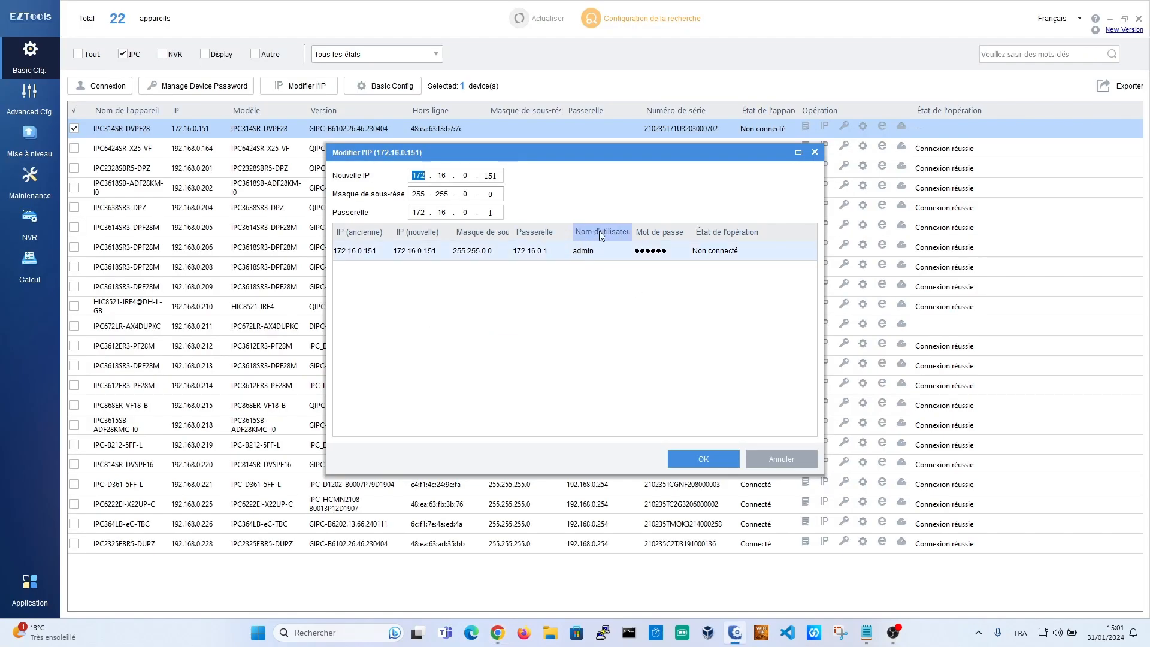
text(8.0.122)
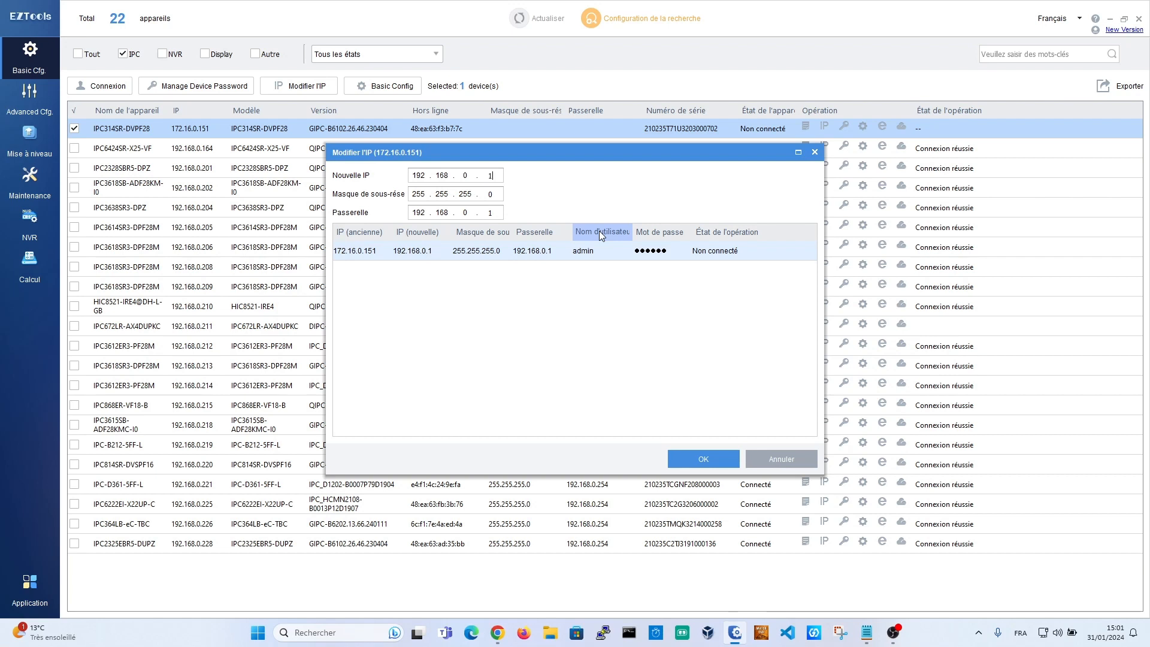
key(Tab)
key(Tab)
key(Tab)
key(Tab)
key(Tab)
key(Tab)
key(Tab)
key(Tab)
text(254)
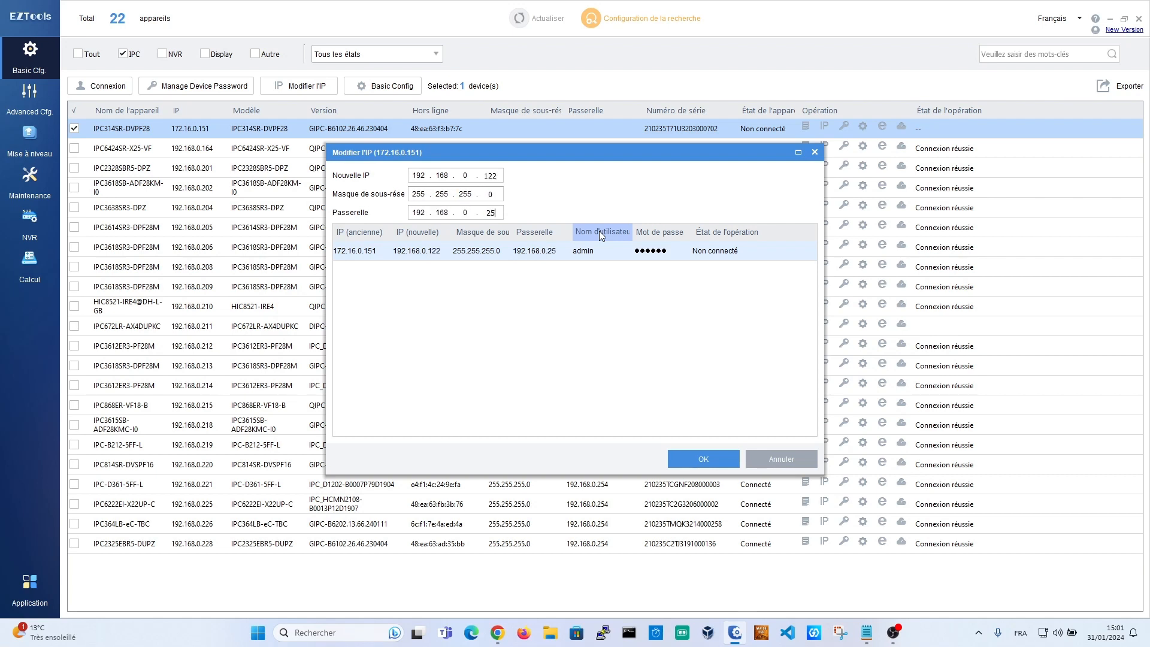
click(703, 458)
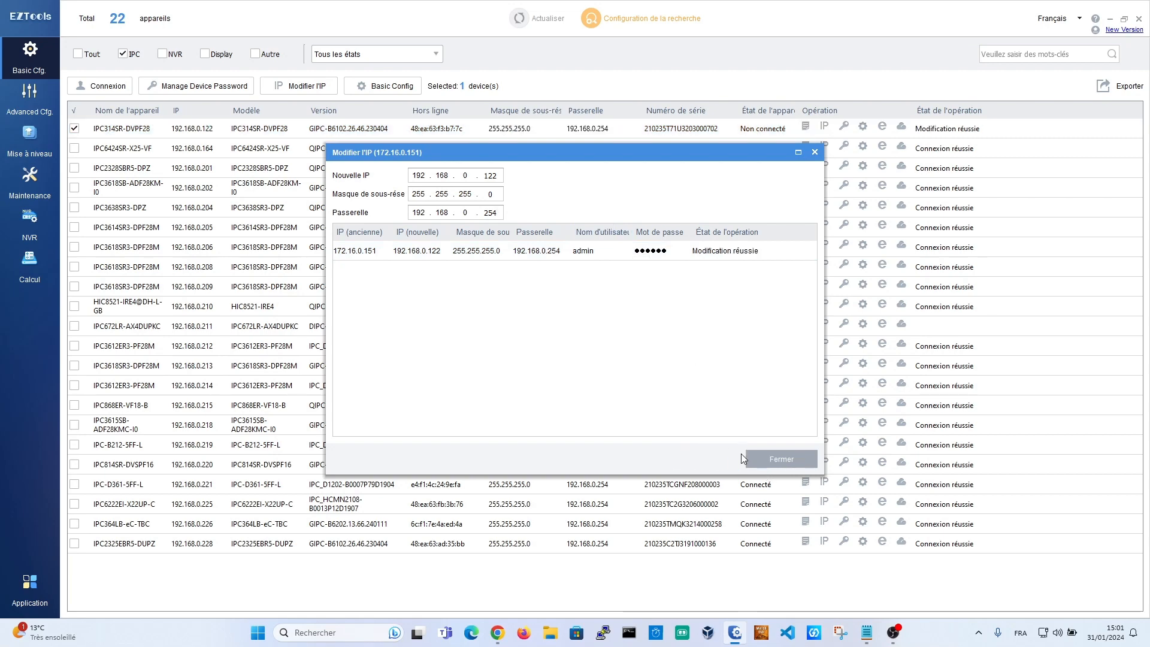
click(777, 457)
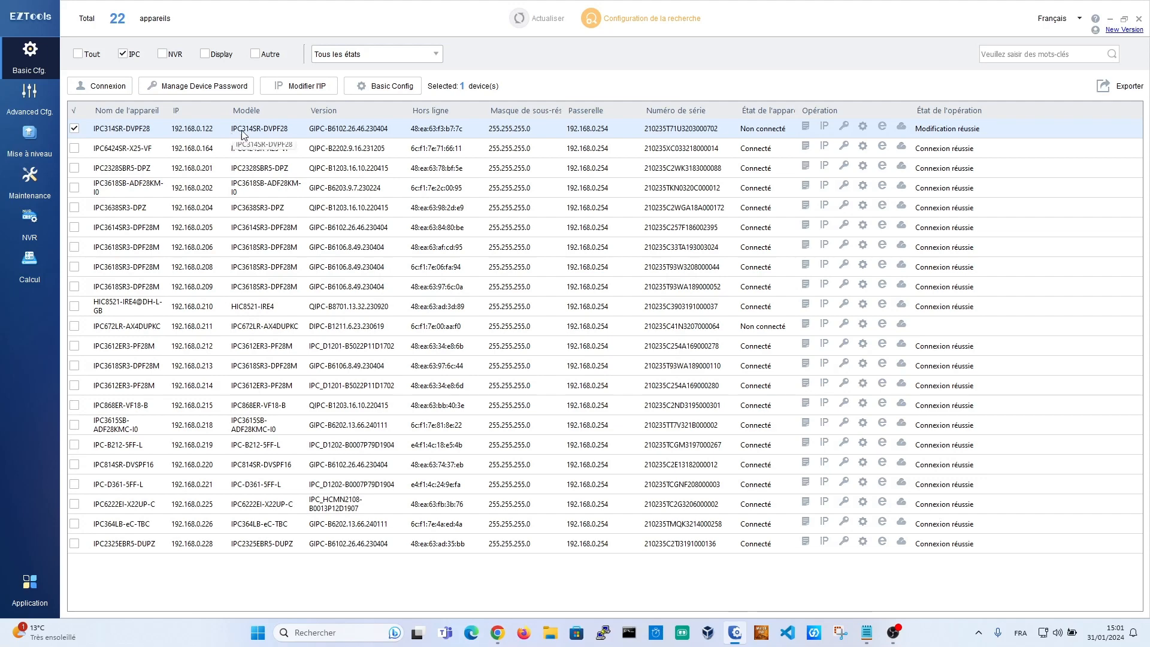
click(75, 128)
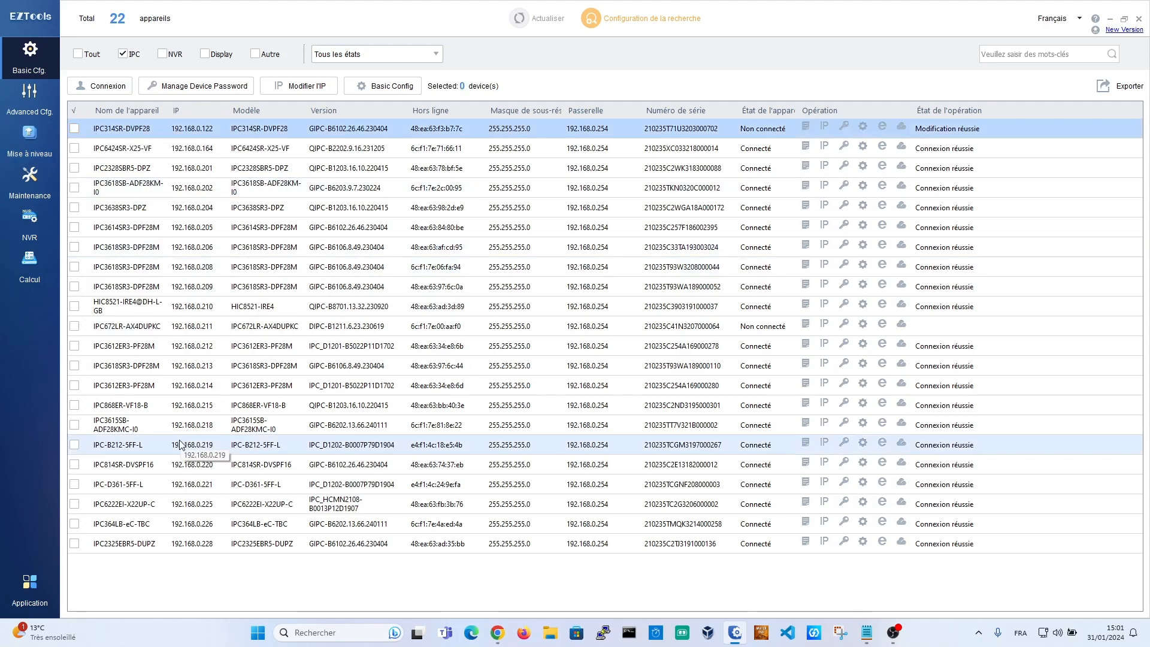
click(318, 426)
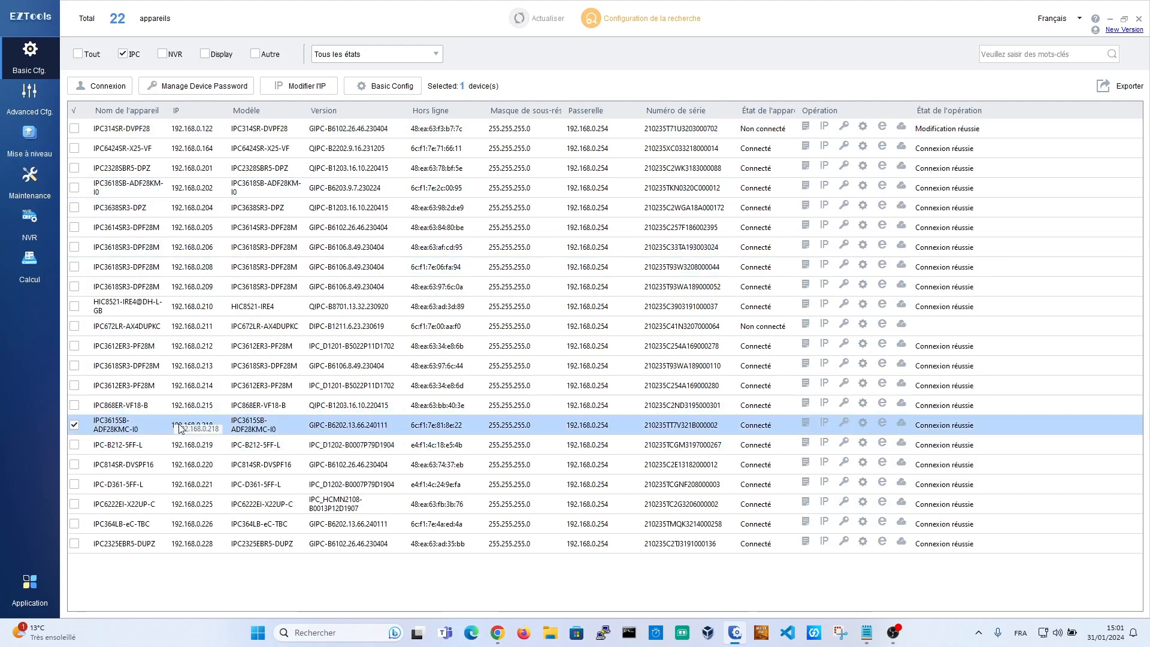
click(377, 88)
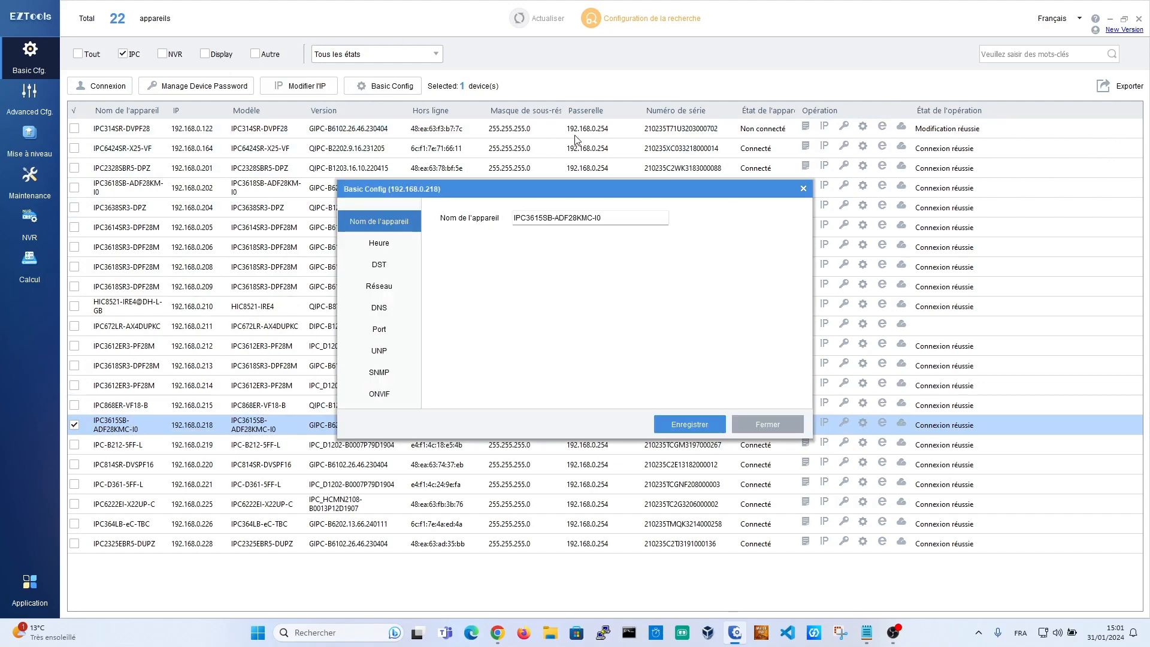
click(411, 293)
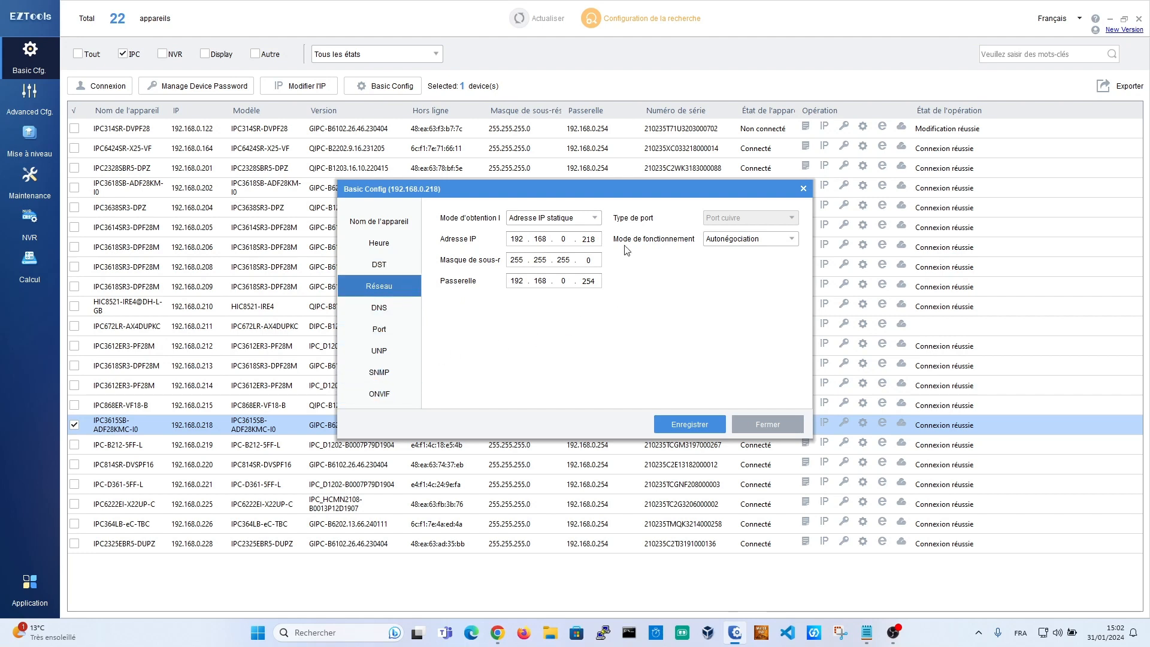
click(768, 424)
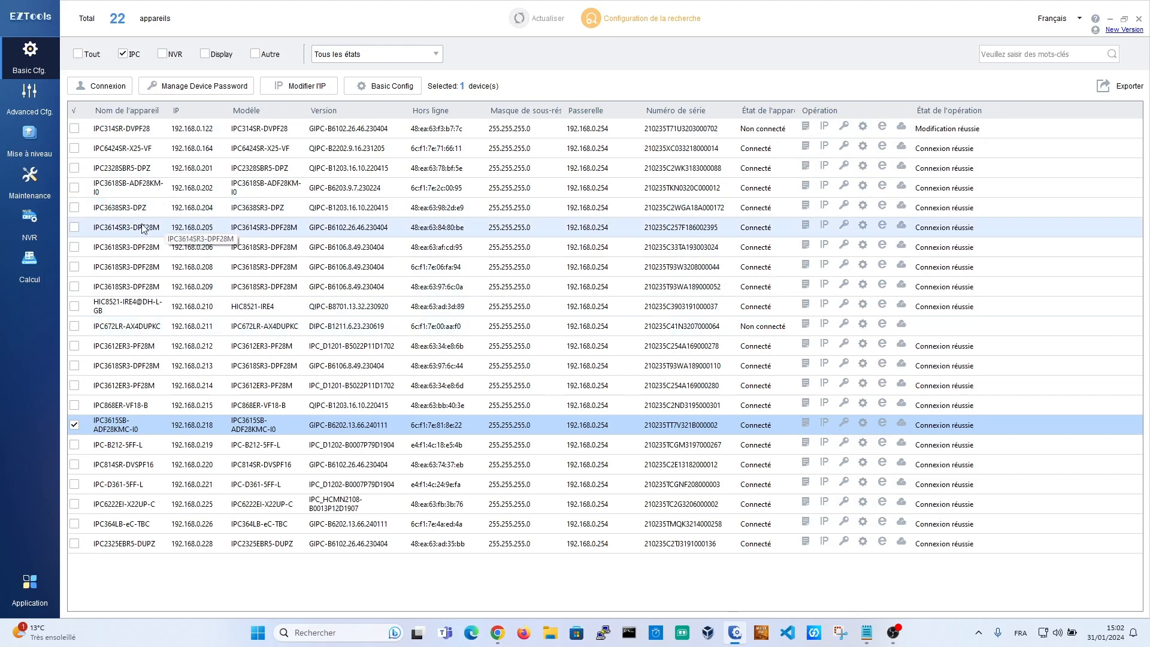
Step: Select all 22 cameras and restore the EZTools window down, closing Chrome behind it
click(74, 109)
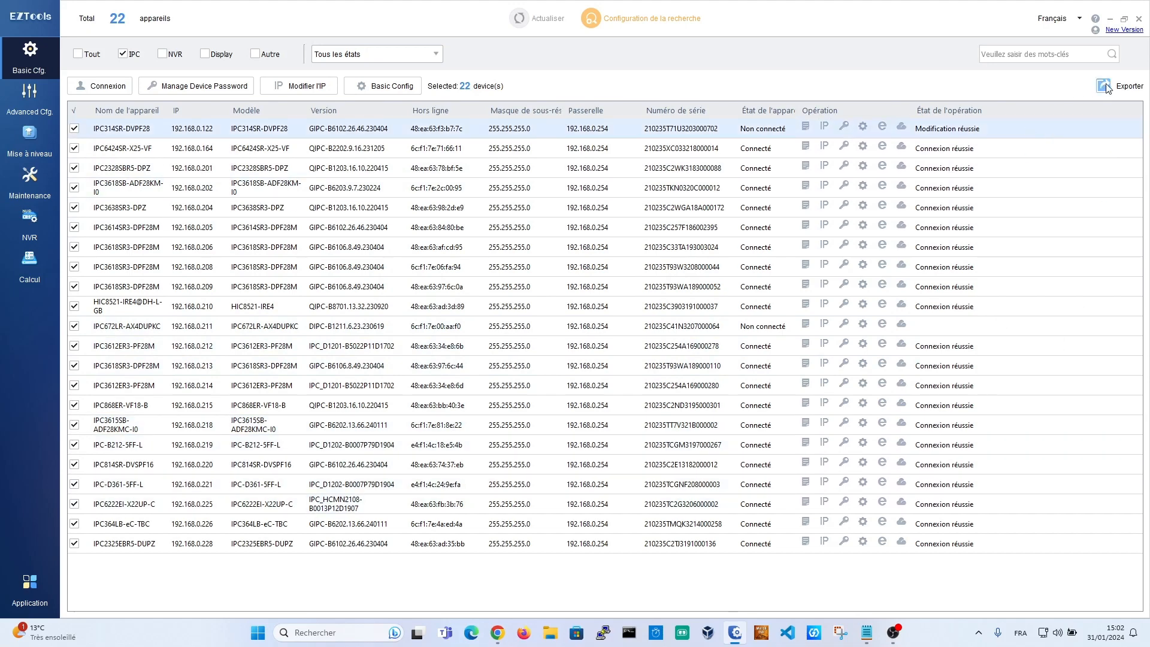
click(1123, 18)
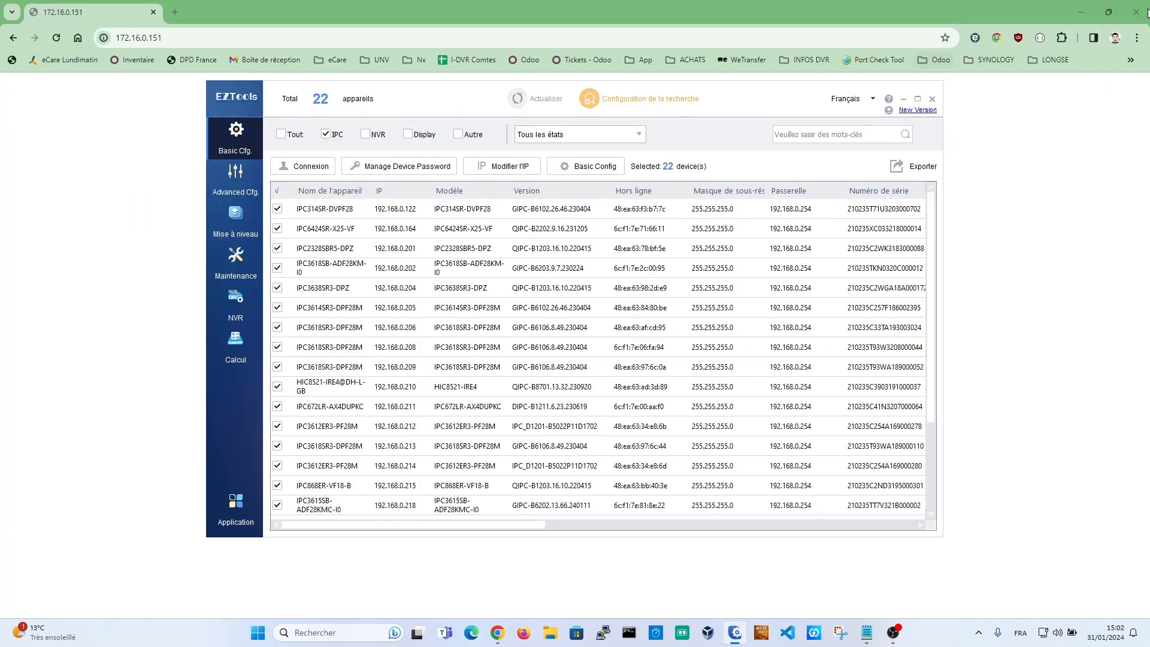
click(1137, 12)
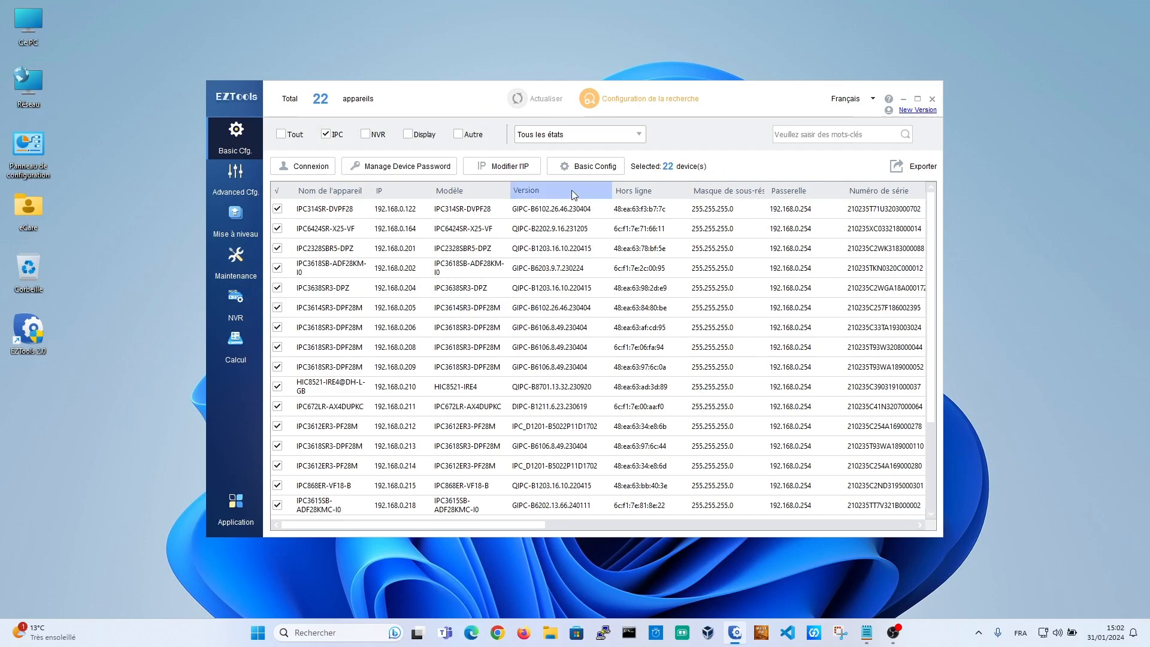
Step: Export the cameras' device information as a CSV to Bureau and open it in Excel
click(894, 167)
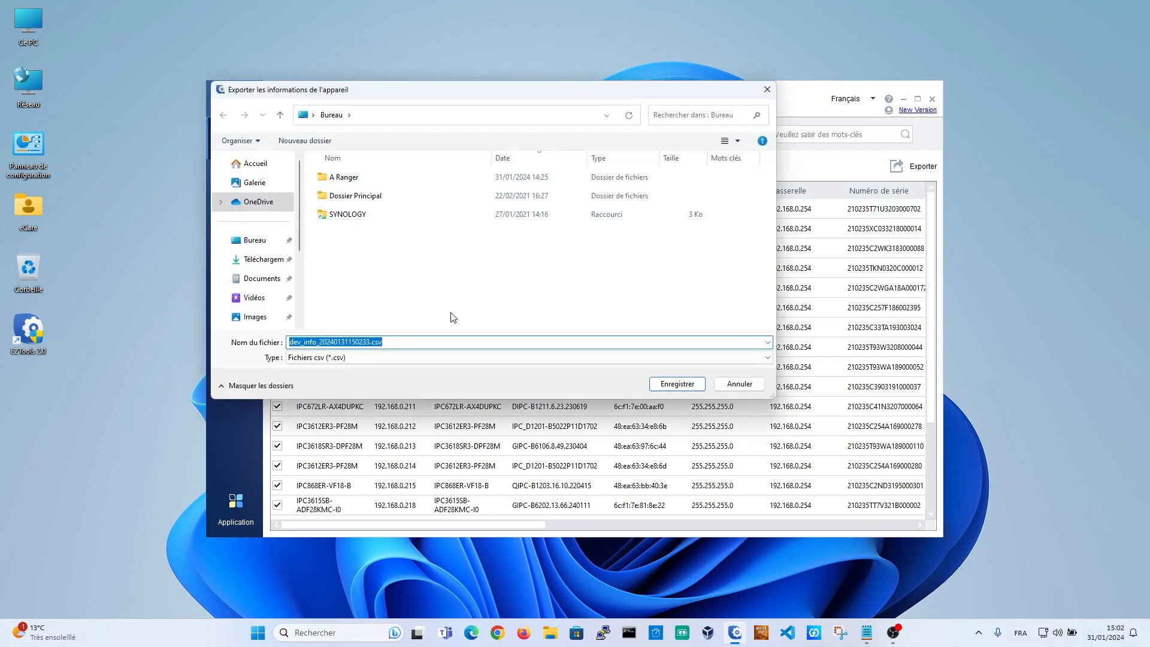
click(678, 387)
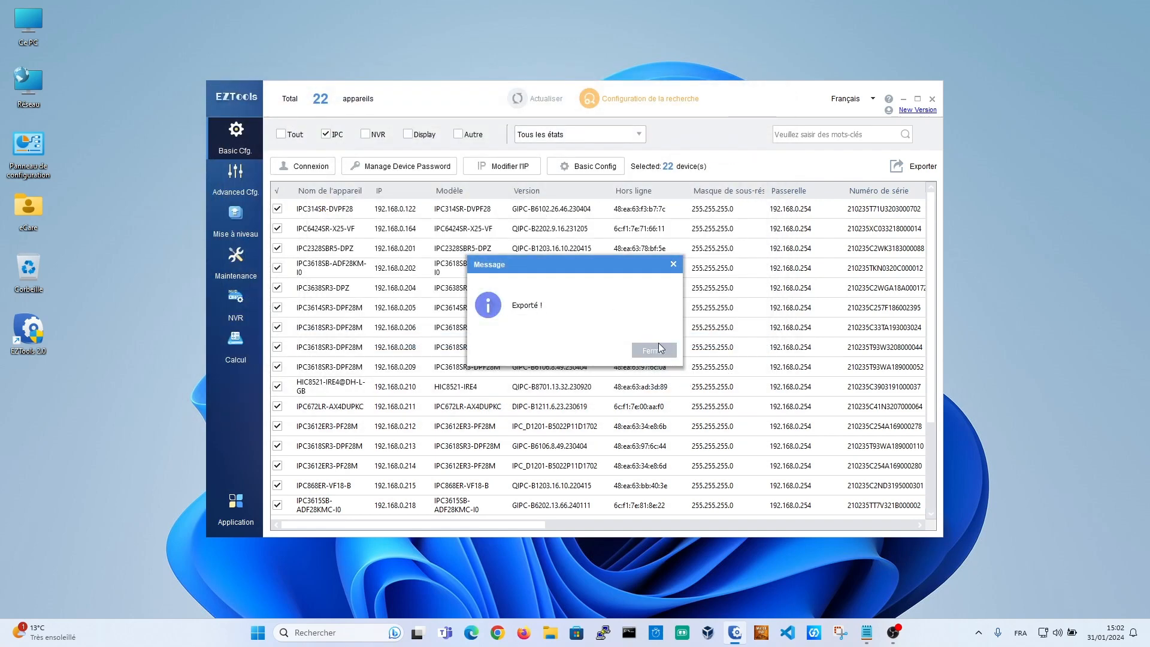
click(657, 351)
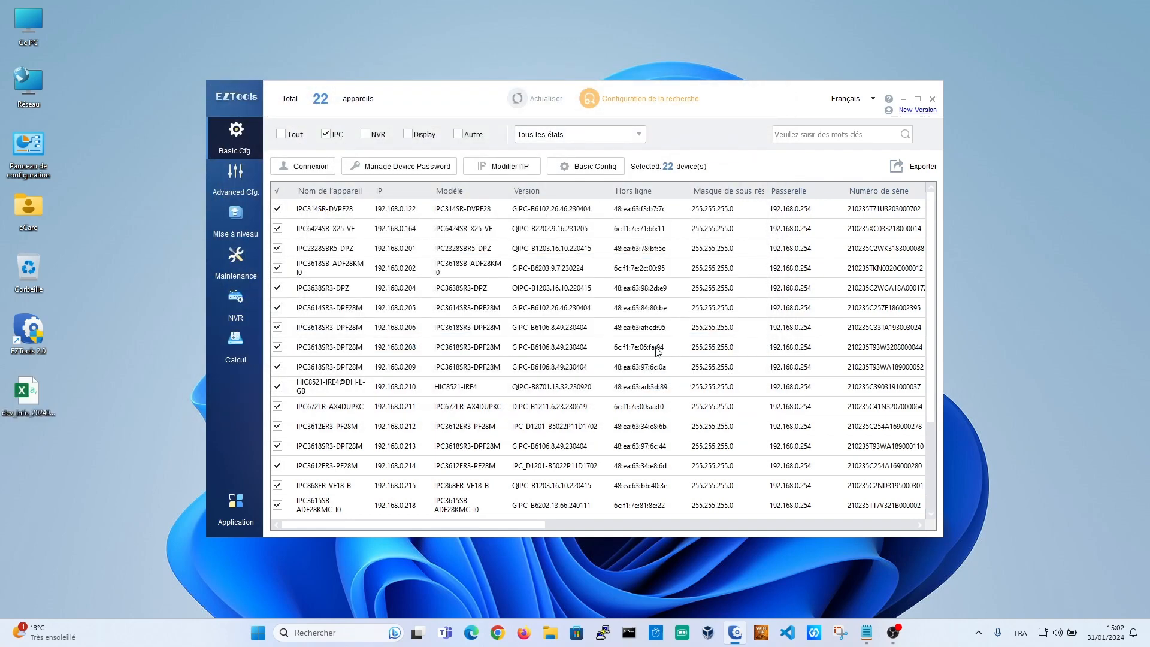
double_click(24, 394)
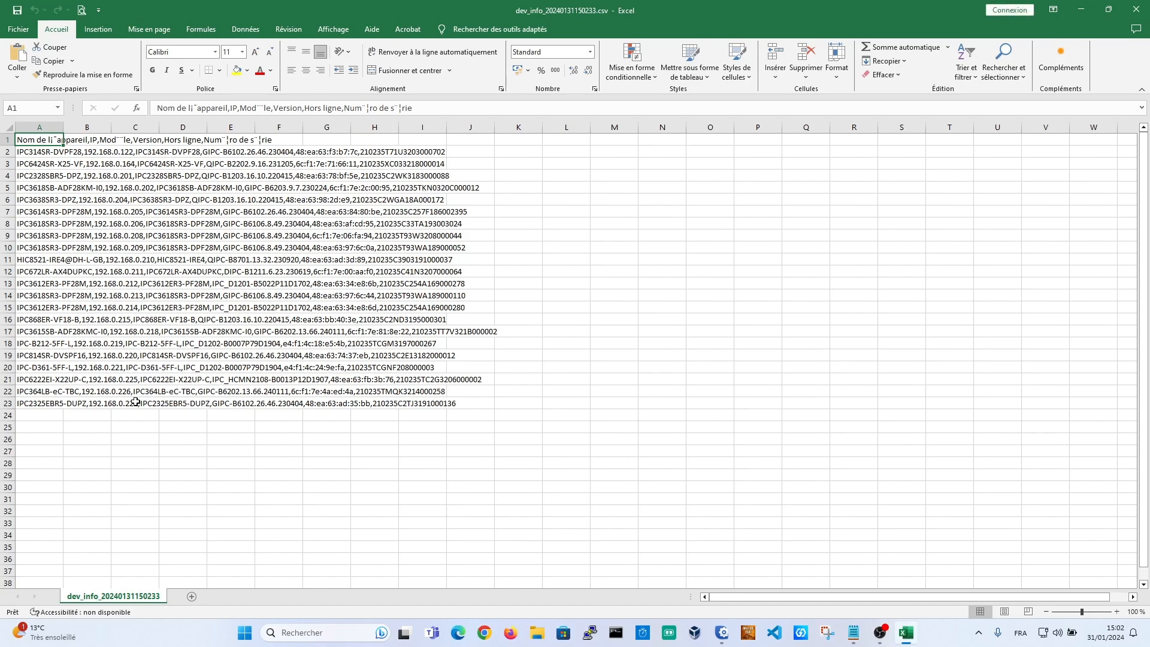
Step: Convert column A to columns as Délimité data split on Virgule, with Tabulation unticked
drag(44, 405, 39, 139)
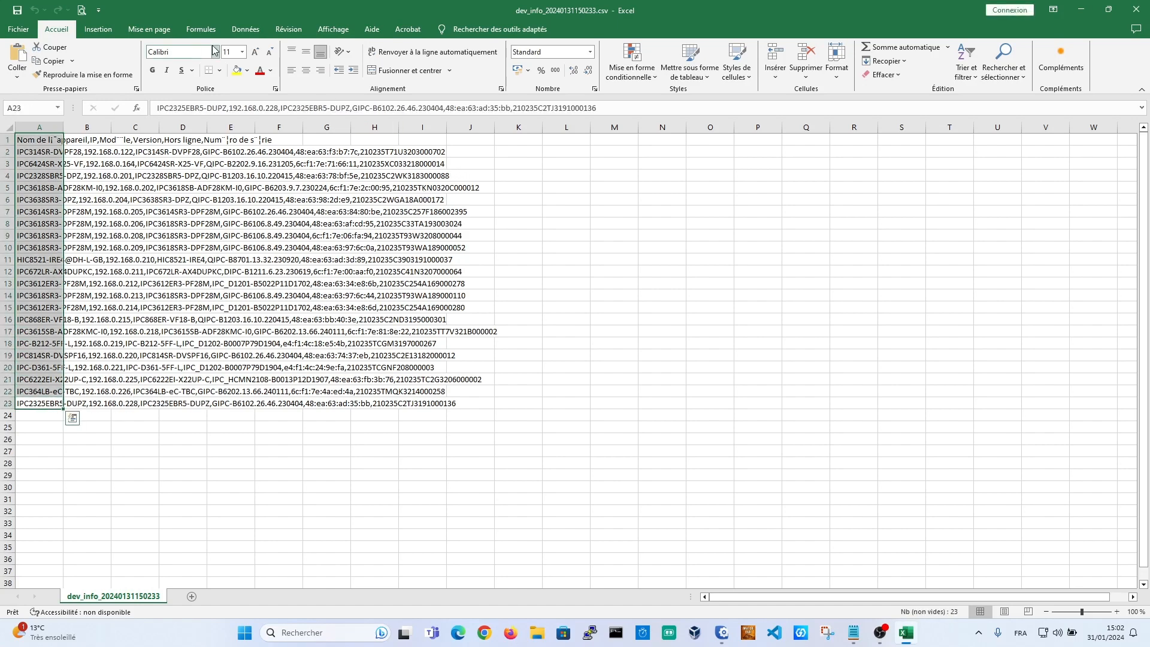
click(253, 36)
click(560, 56)
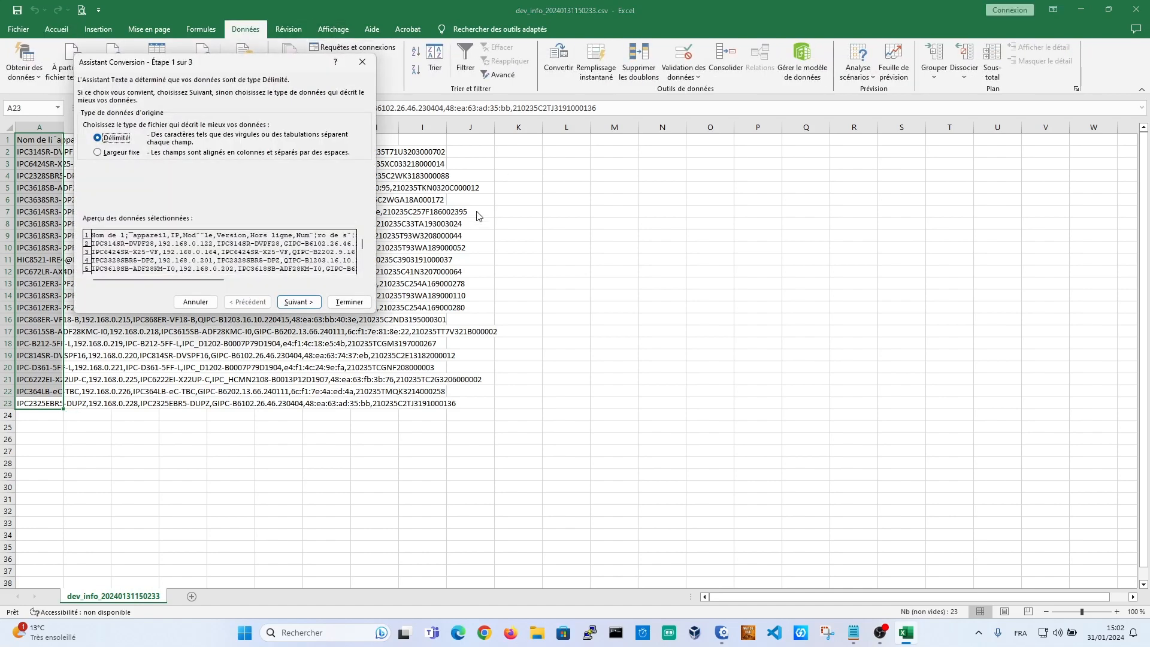
click(299, 301)
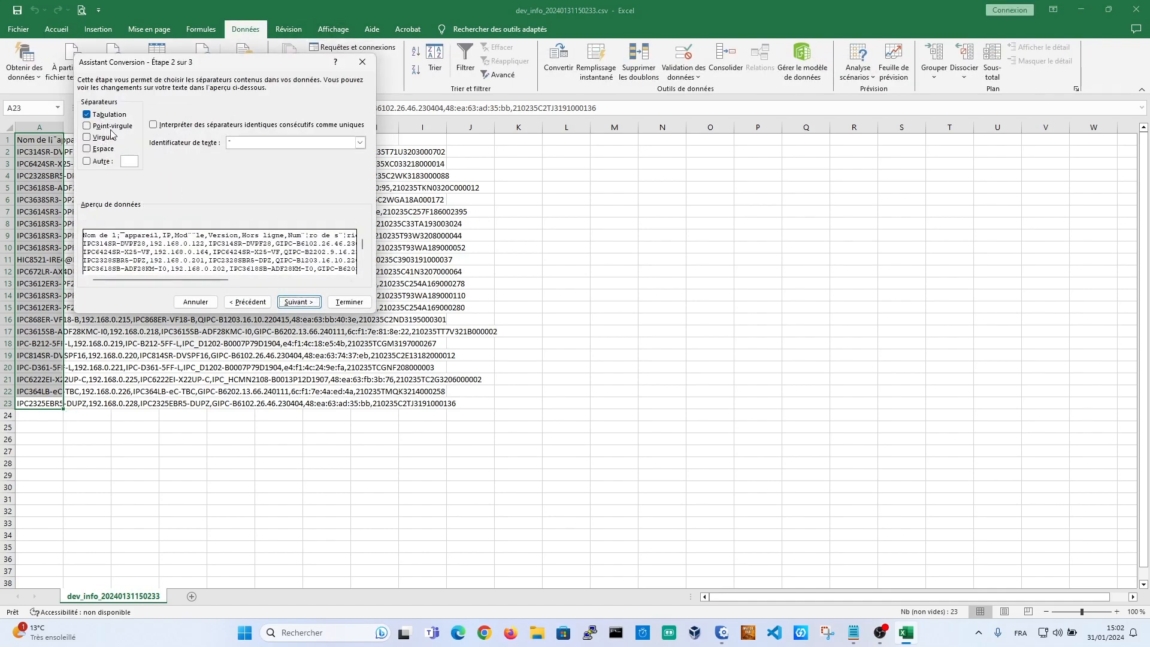
click(101, 137)
click(104, 114)
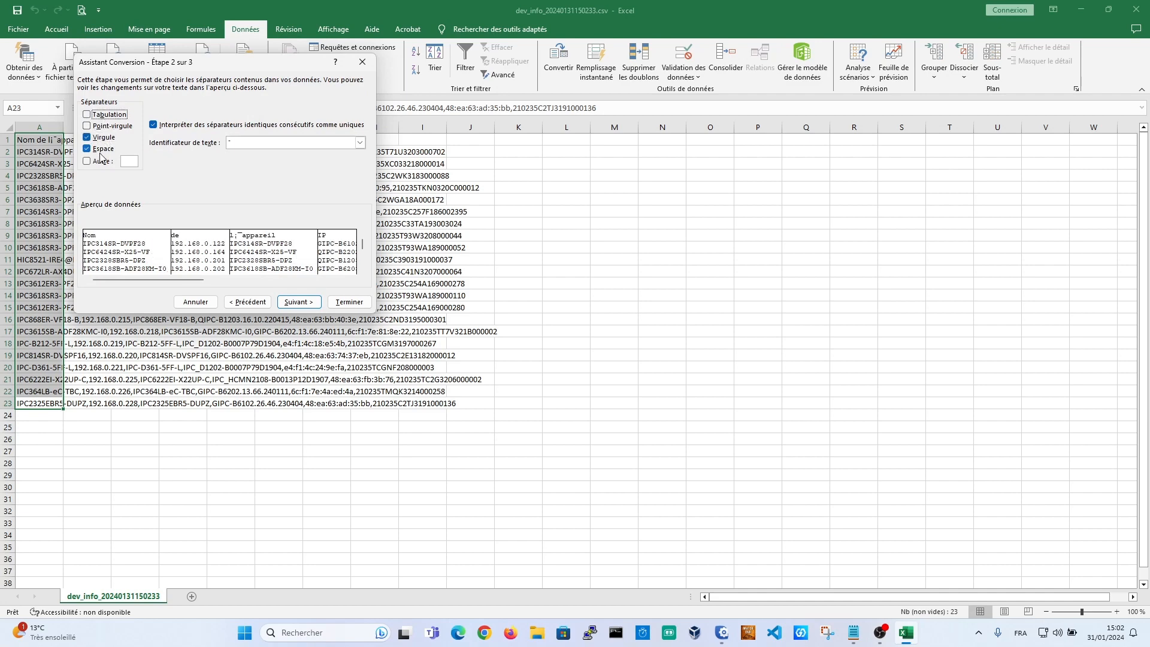
click(298, 301)
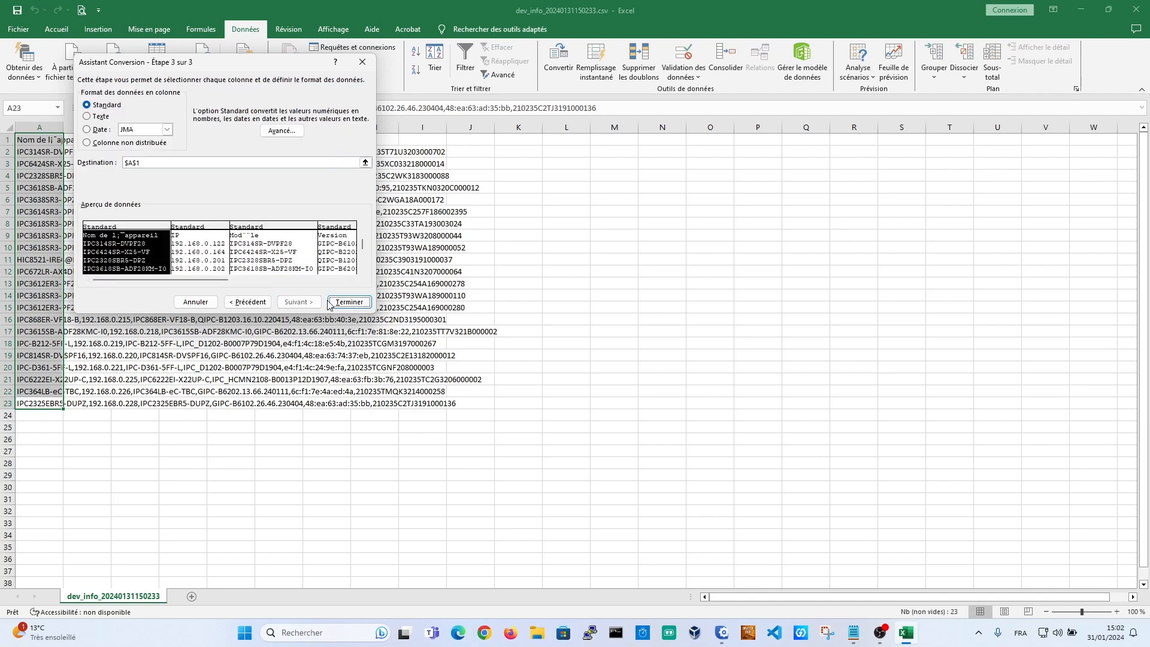
click(349, 301)
click(296, 440)
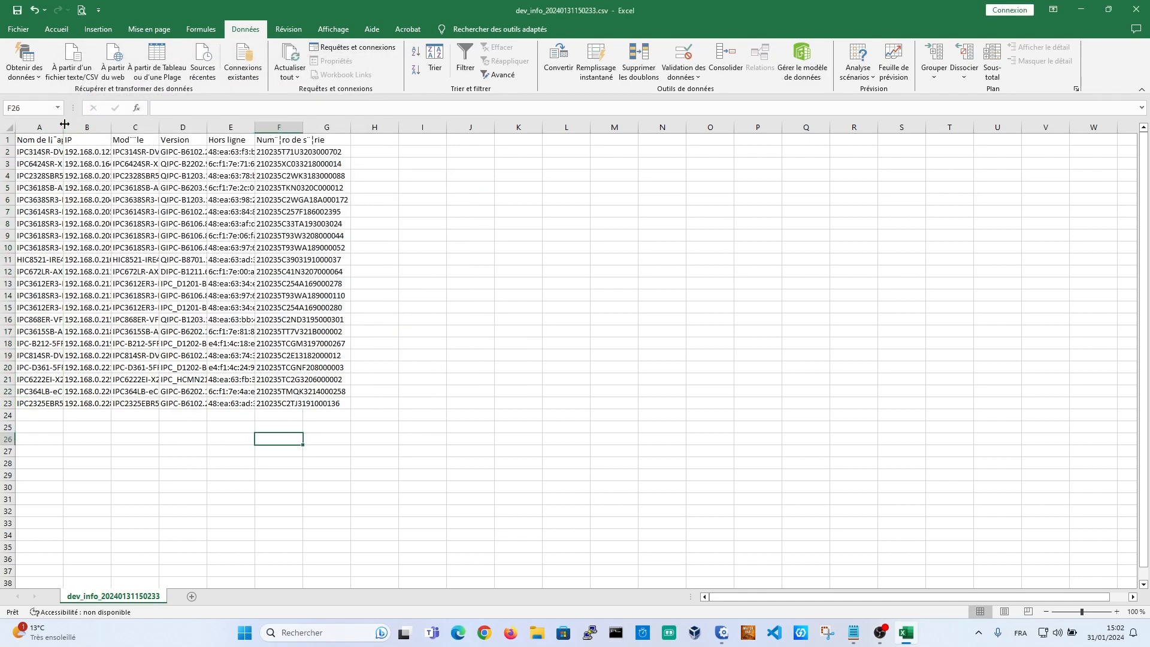
Step: Widen columns A, D and F to show full names, versions and serial numbers
drag(63, 127, 503, 127)
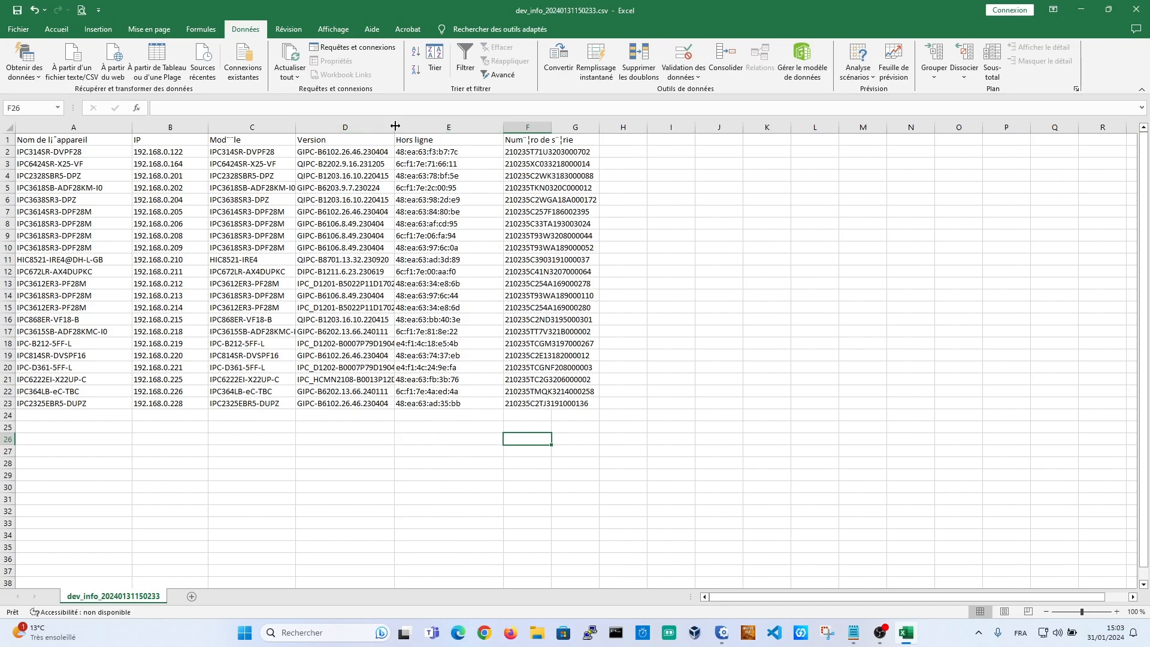
drag(395, 126, 406, 126)
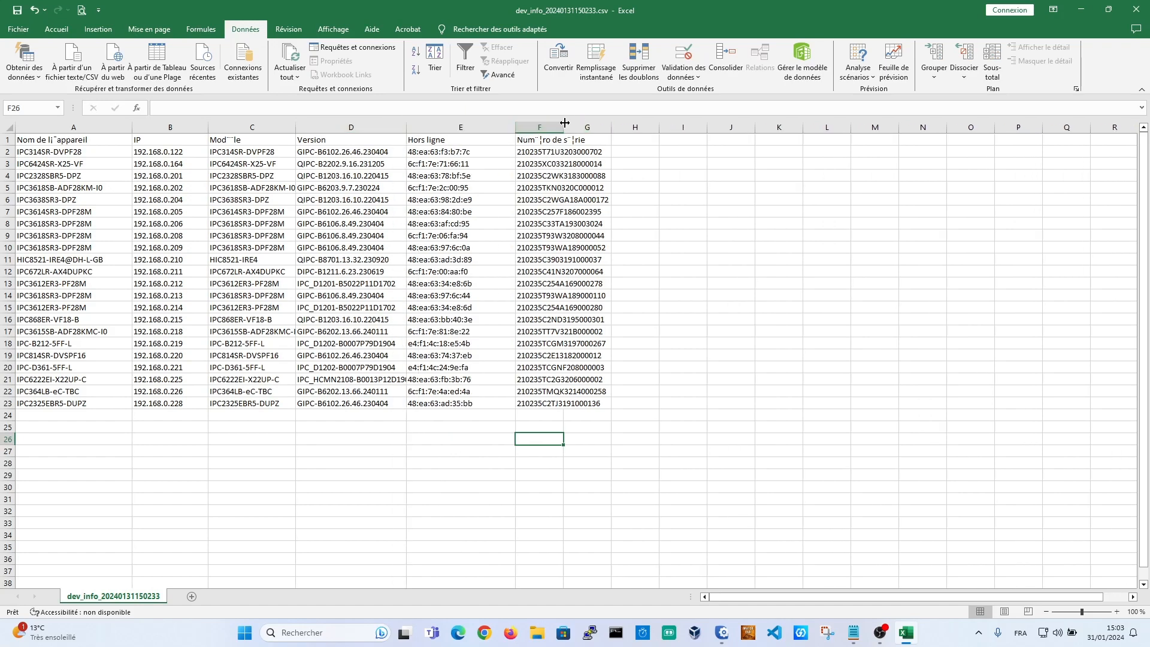
drag(564, 122, 650, 127)
Step: Add the headers Utilisateur in G1 and MDP in H1
click(671, 138)
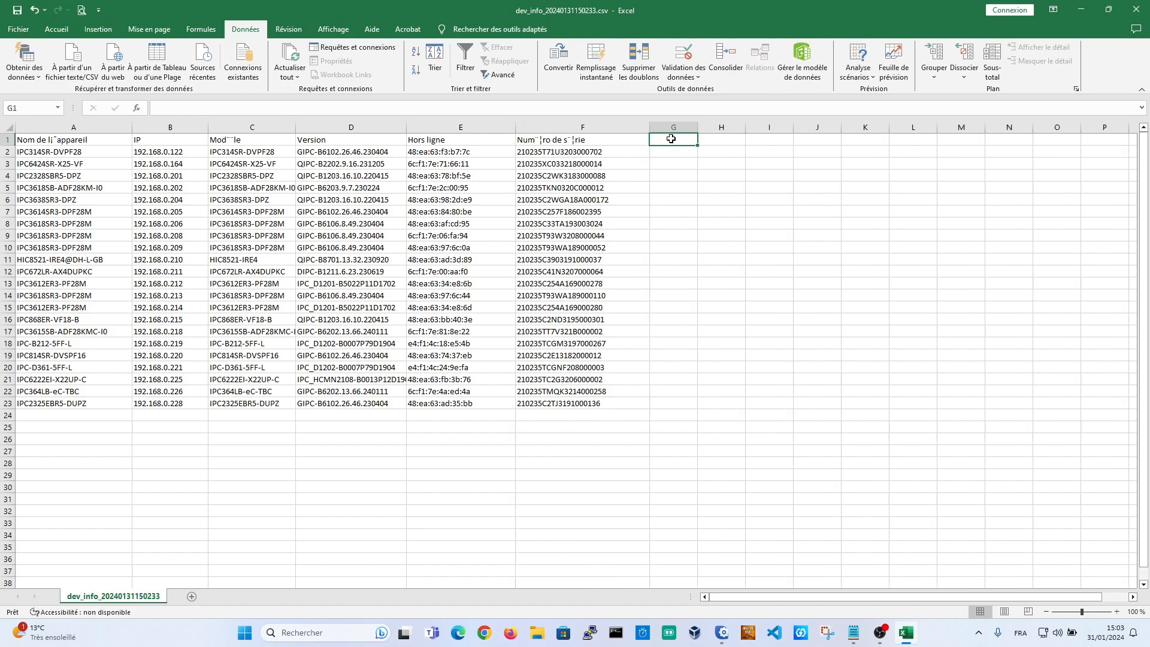
text(Utilis)
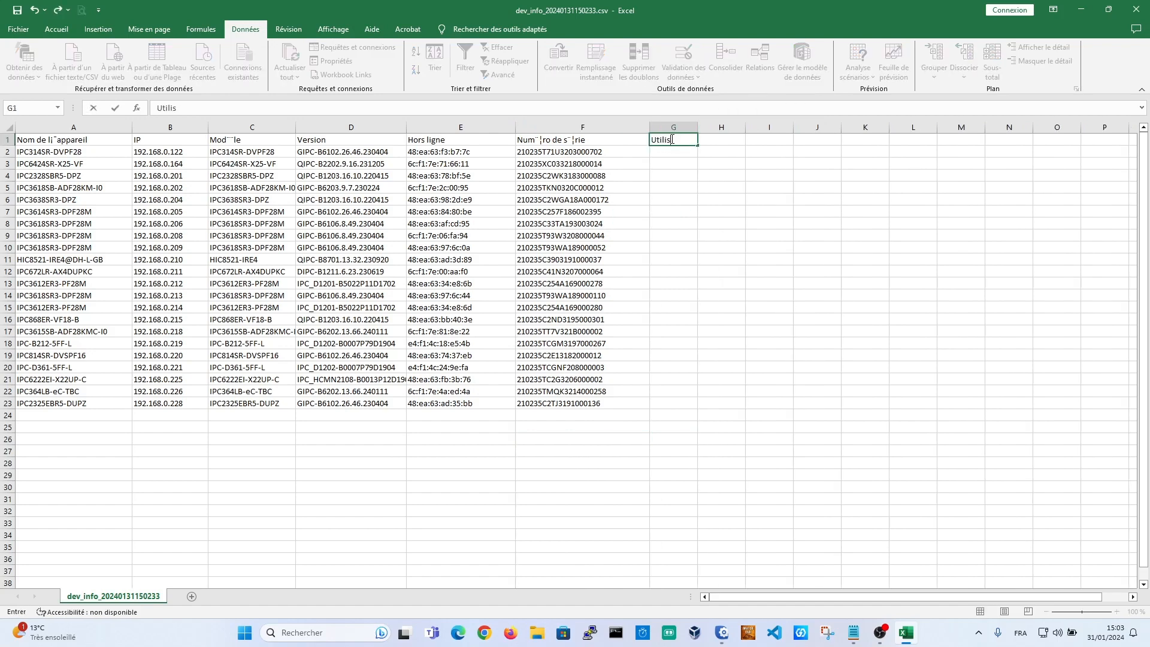
text(ateur)
key(Return)
key(Up)
key(Right)
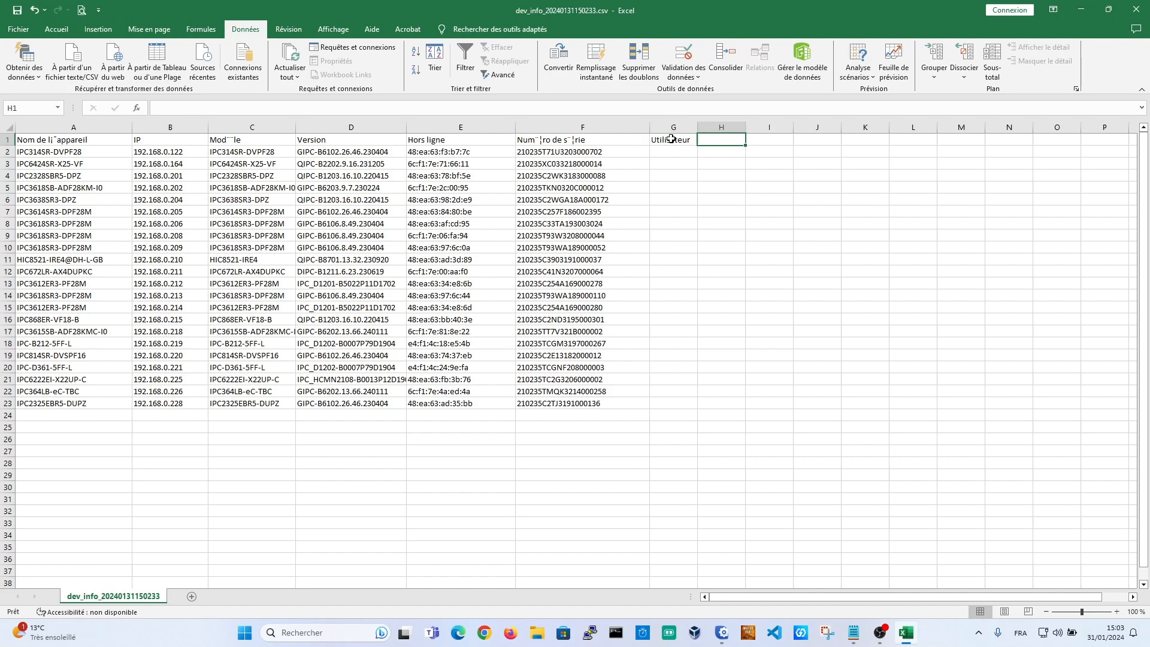
text(MDP)
key(Return)
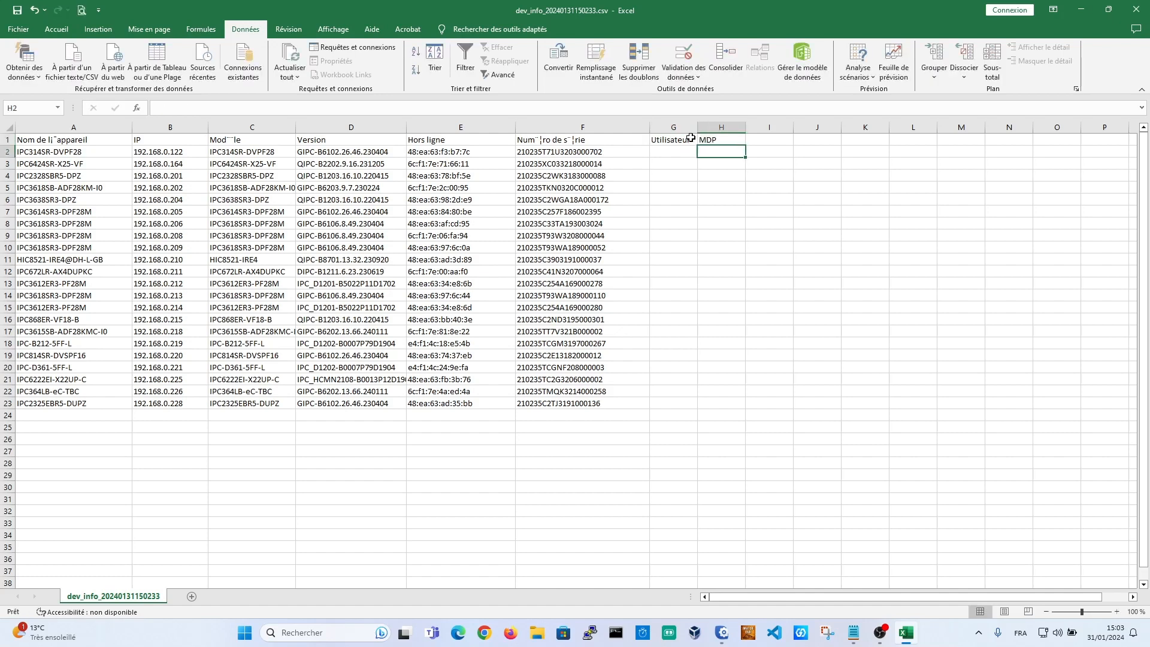
Step: Enter admin in G2, then close Excel choosing Ne pas enregistrer
click(671, 153)
text(a)
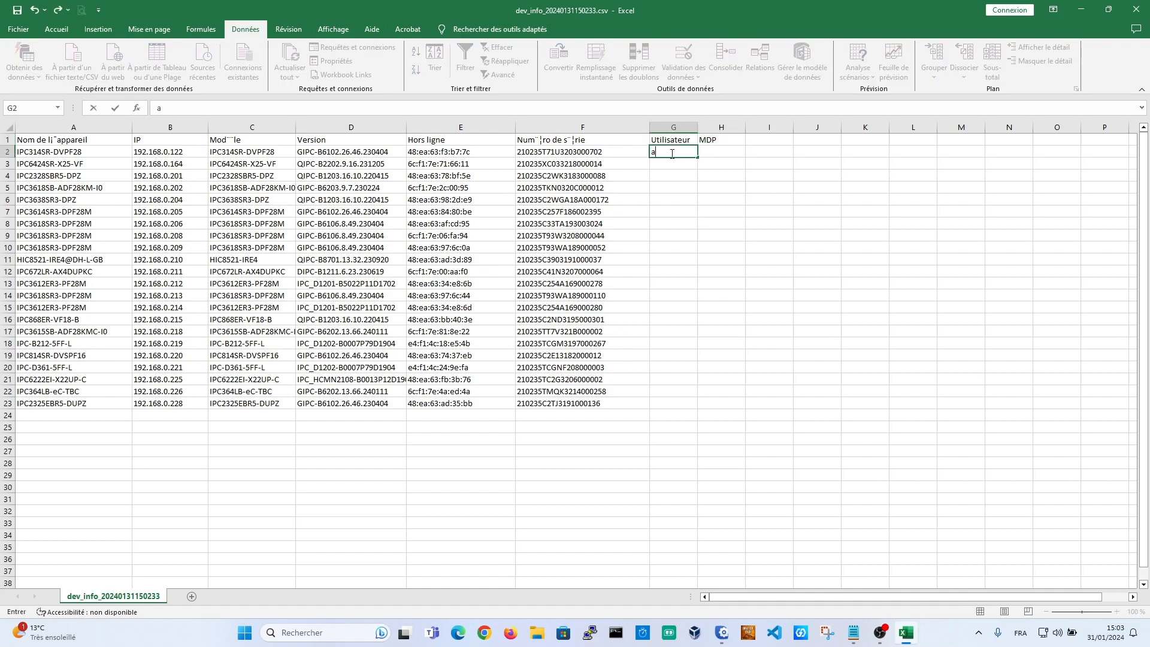
text(dmin)
key(Return)
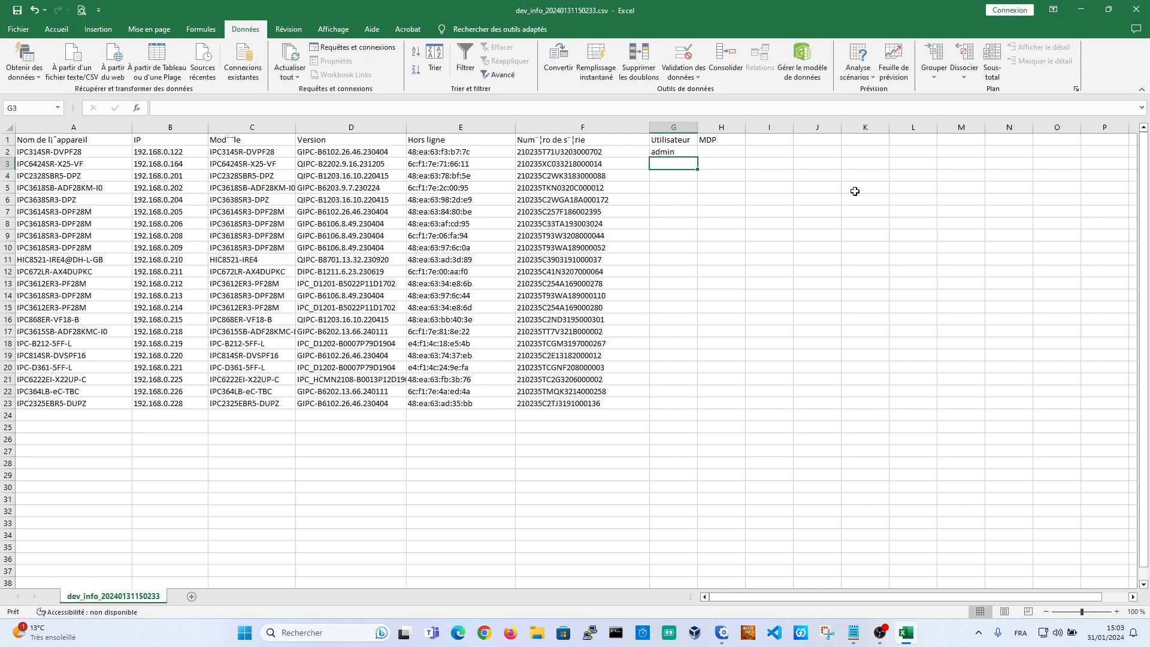
click(1132, 13)
click(575, 330)
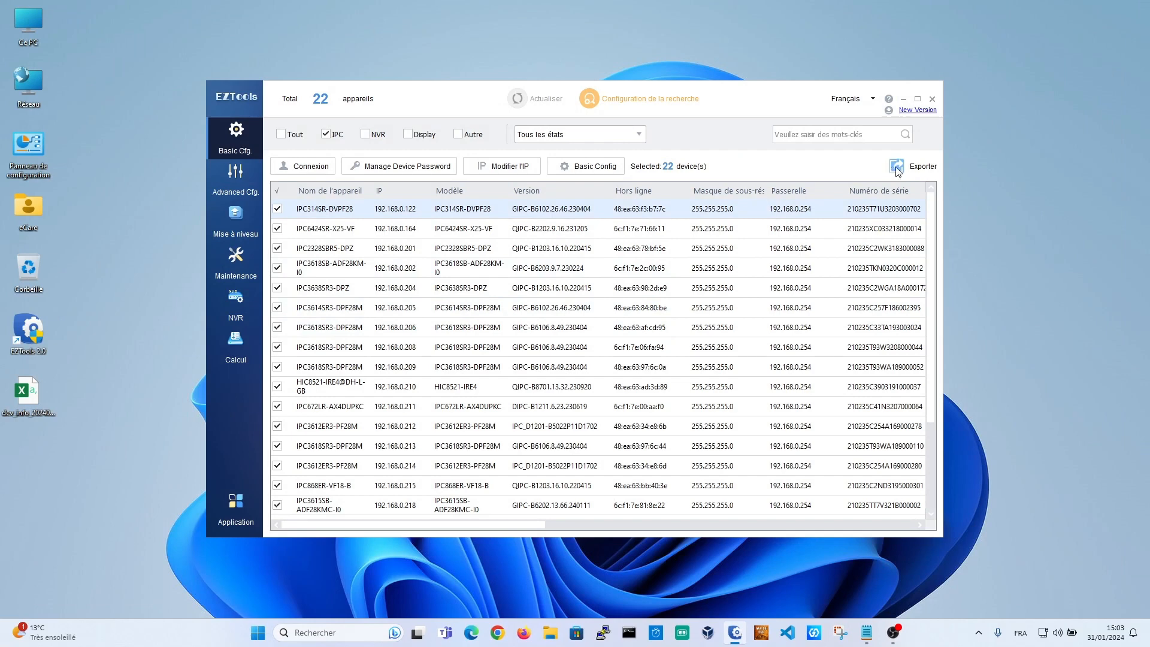
Step: Maximise EZTools and view the encoding settings of camera 192.168.0.218 in advanced configuration
click(917, 99)
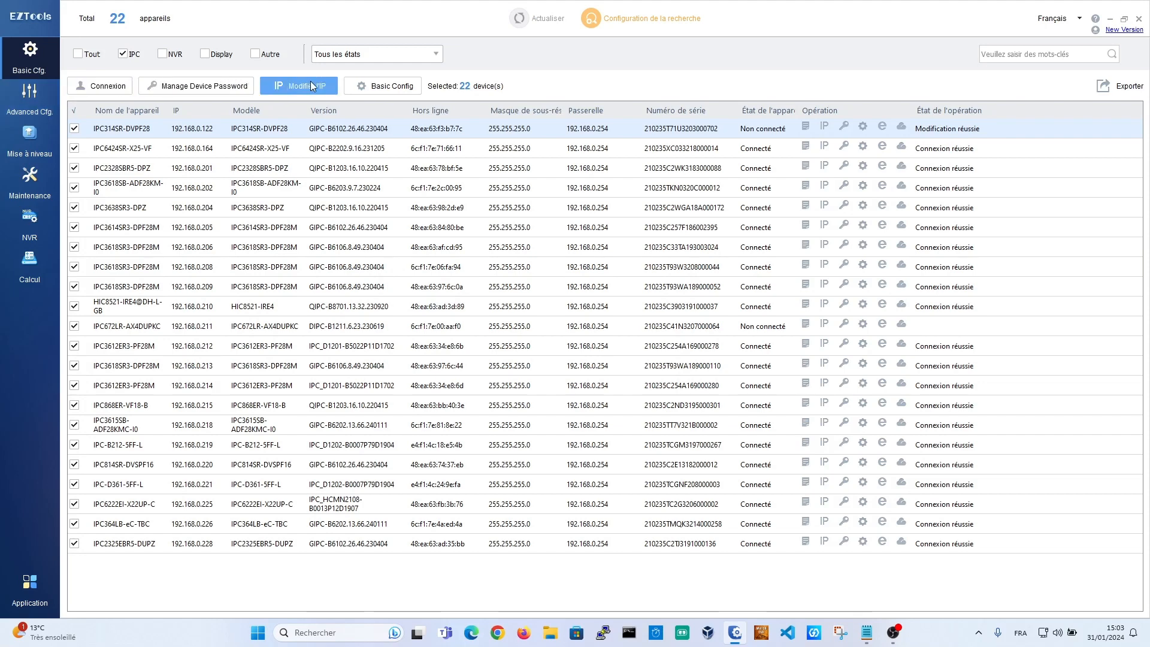
click(27, 98)
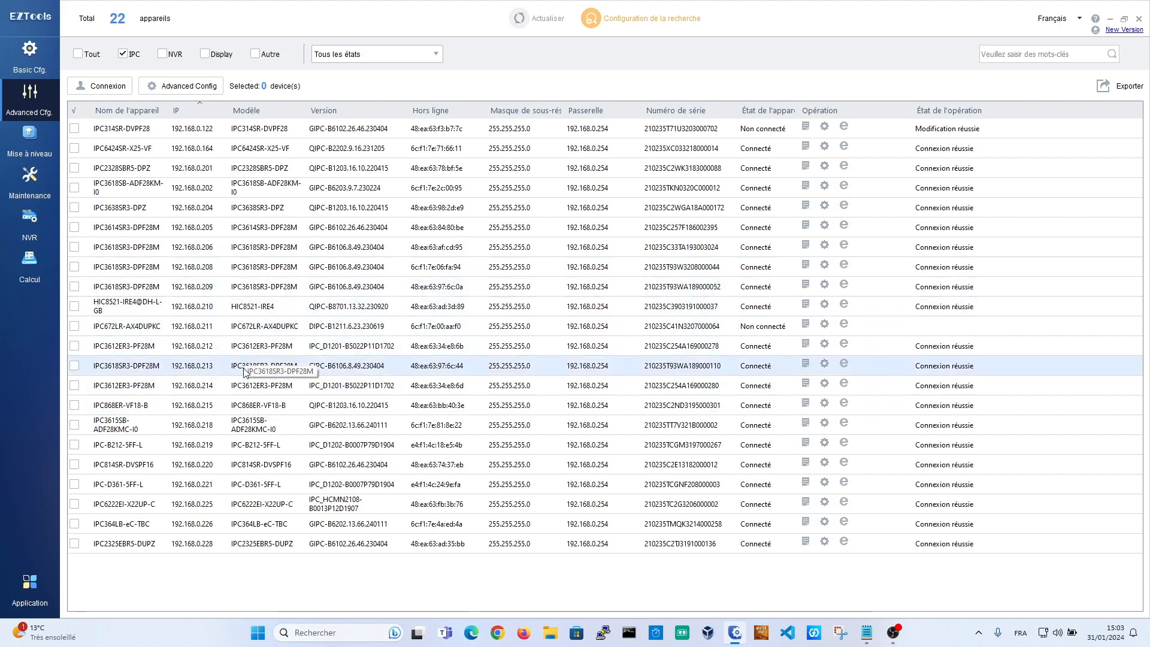
click(239, 422)
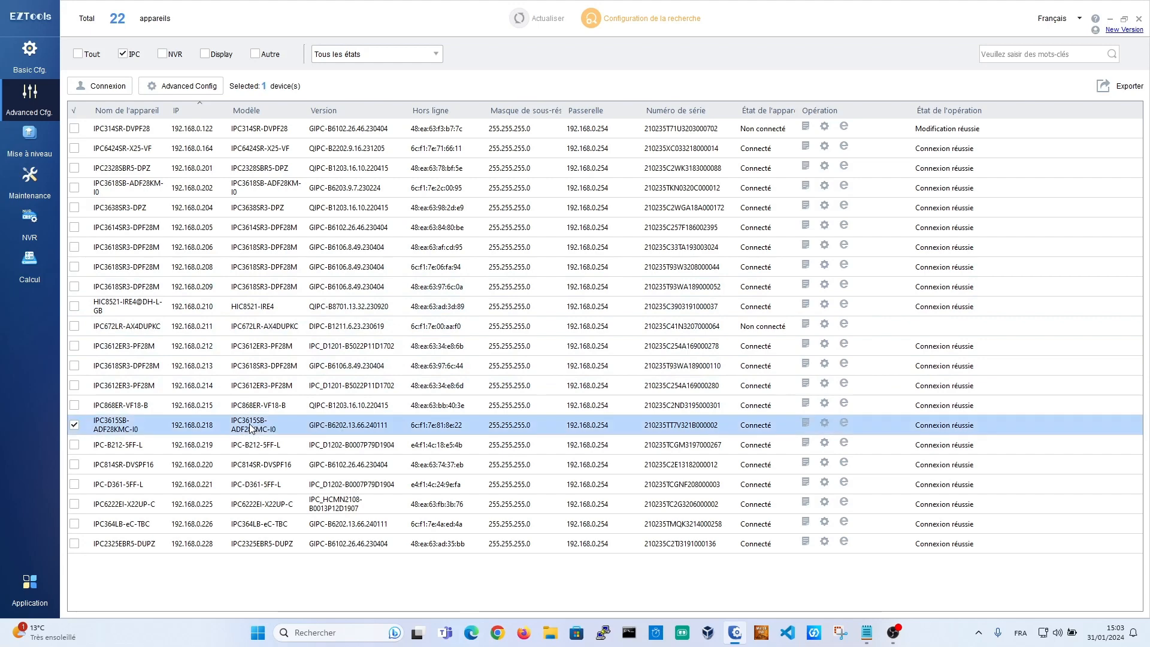
click(205, 88)
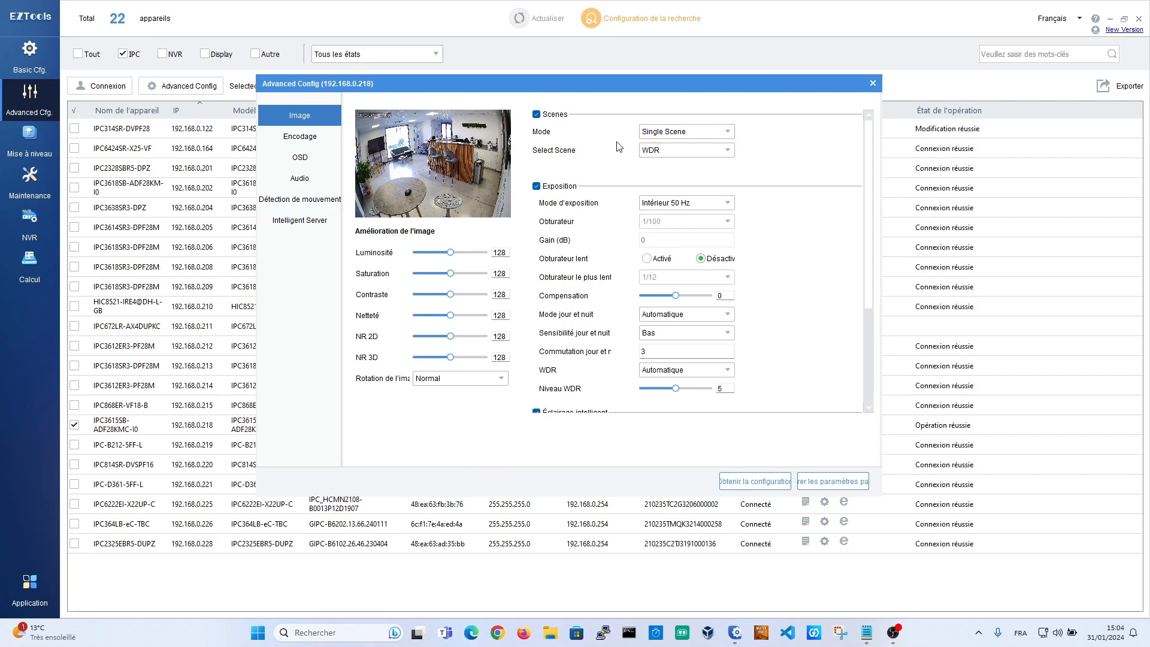
click(326, 140)
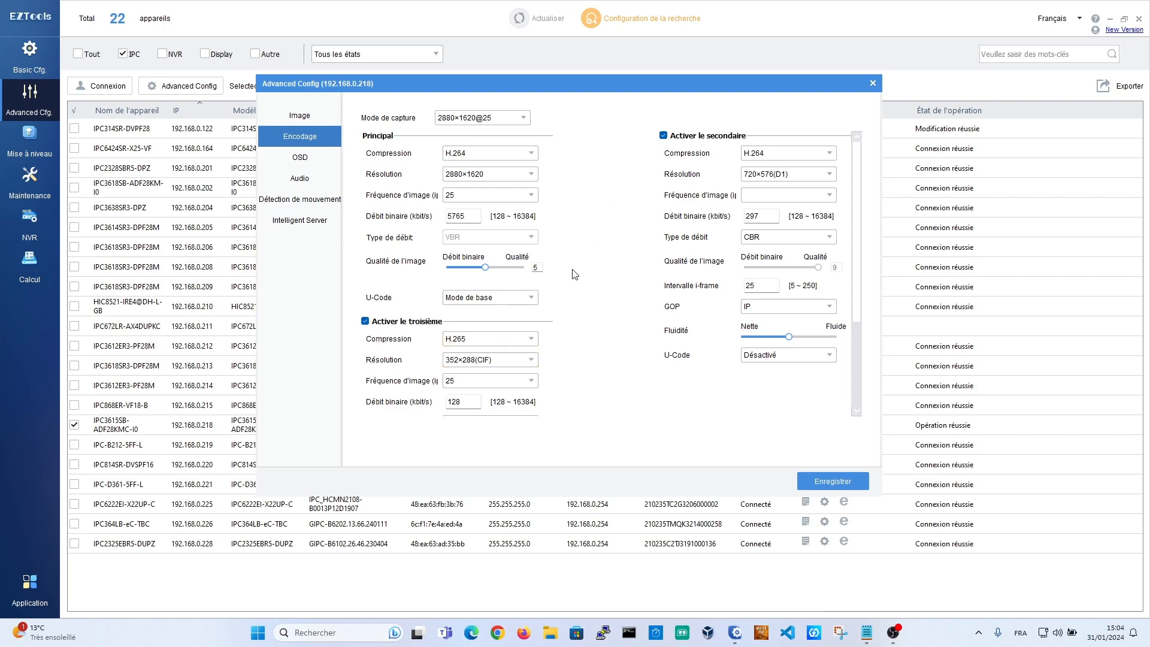
Step: Close the encoding settings window and go to the Mise à niveau page
drag(580, 84, 602, 95)
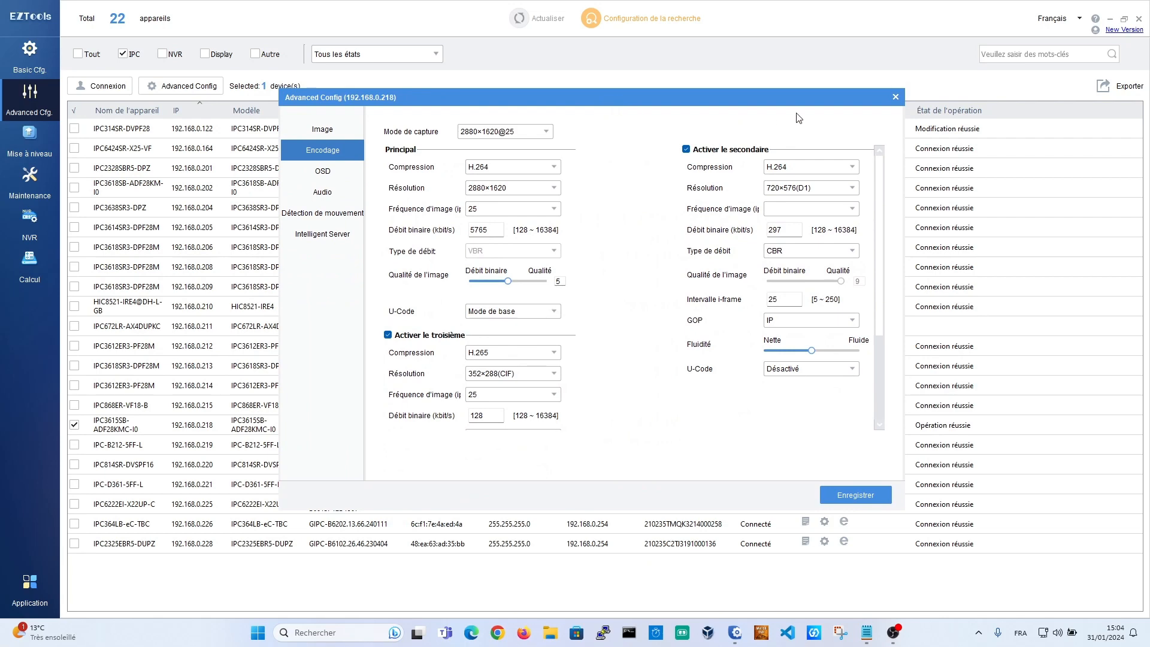
click(895, 97)
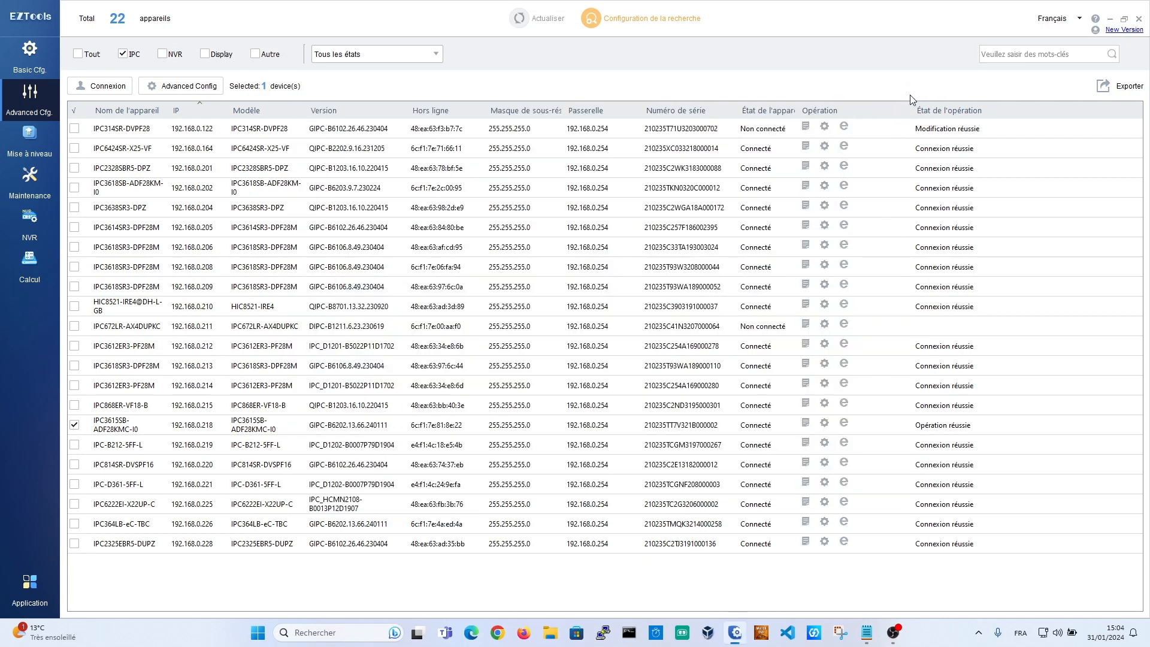
click(31, 146)
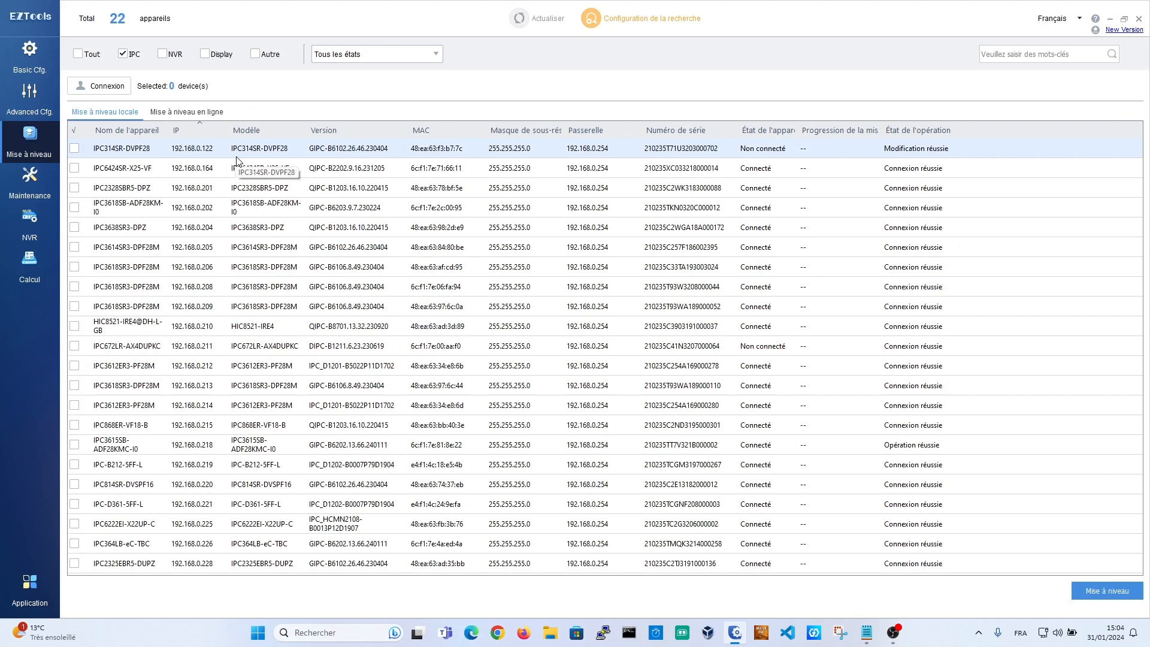
Step: On the online upgrade tab, log in to IPC314SR-DVPF28 and check its firmware without upgrading
click(177, 118)
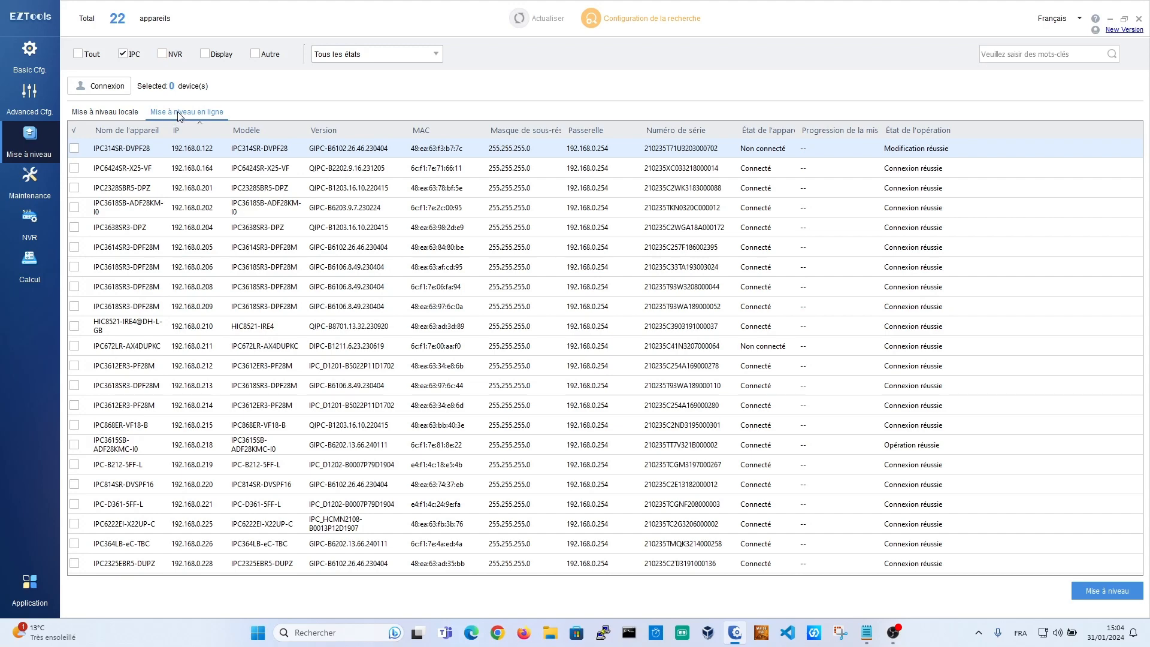
click(138, 154)
click(99, 85)
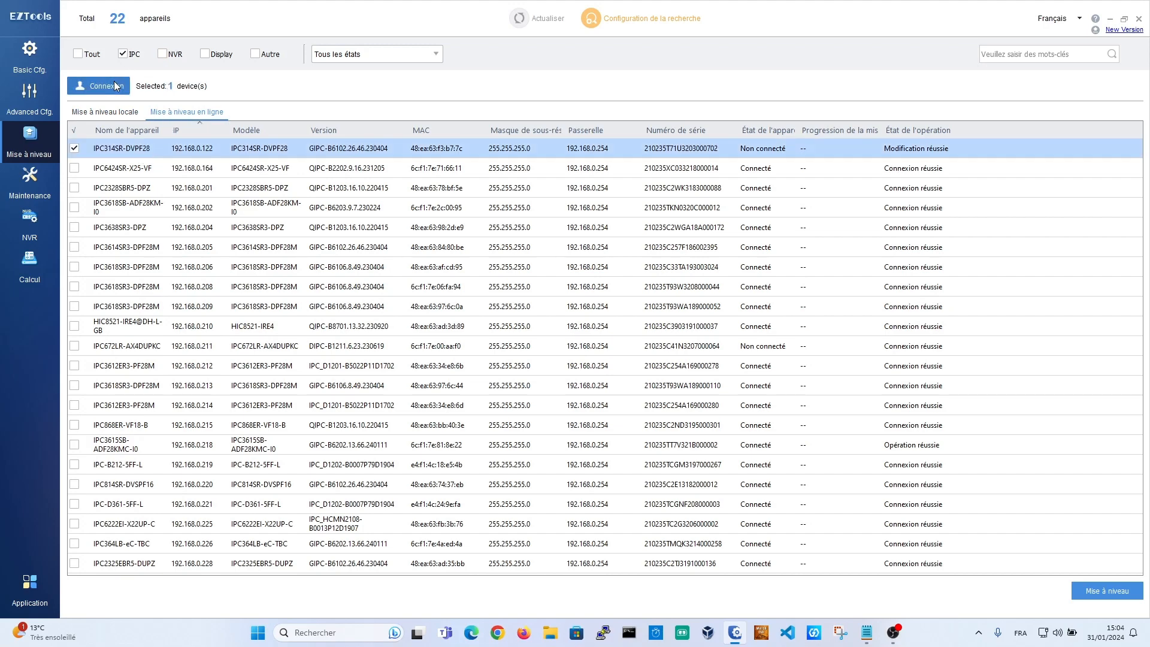
click(566, 388)
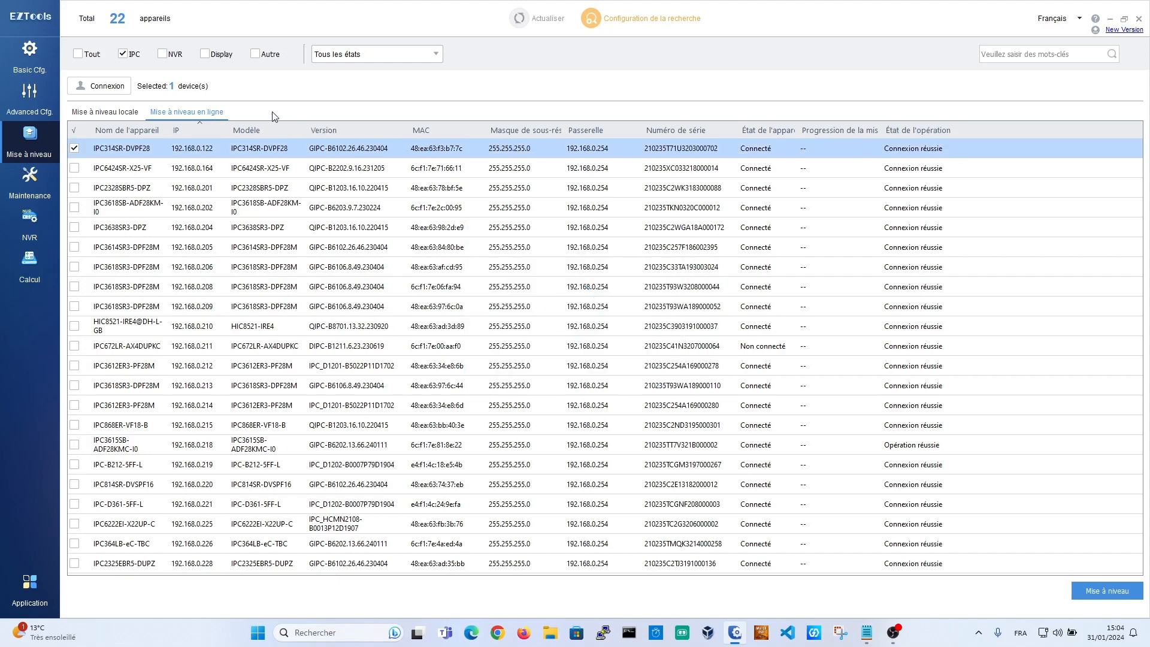
click(1080, 591)
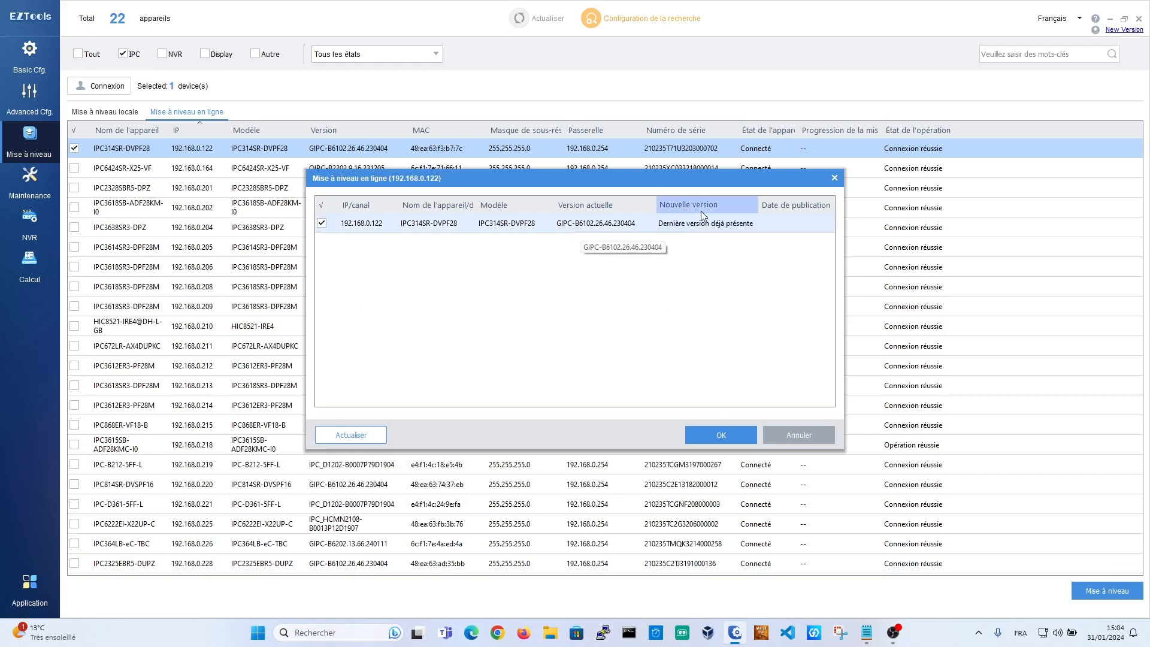
click(786, 441)
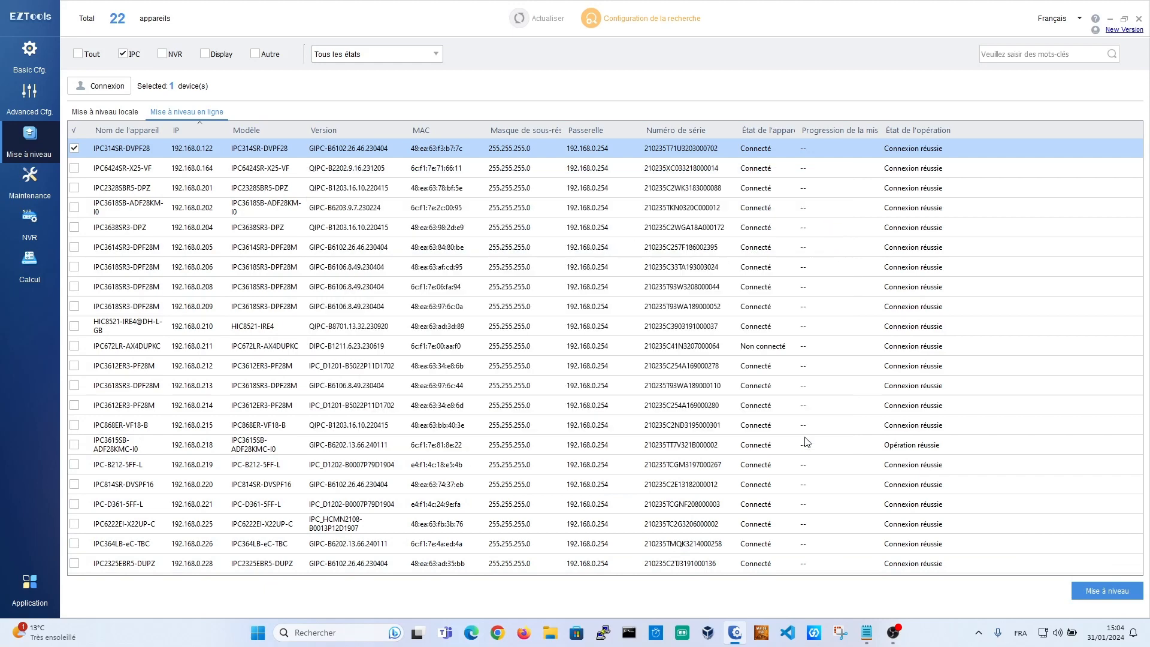
Step: Check online firmware for all cameras except HIC8521 and IPC672LR, then cancel the upgrade
click(74, 129)
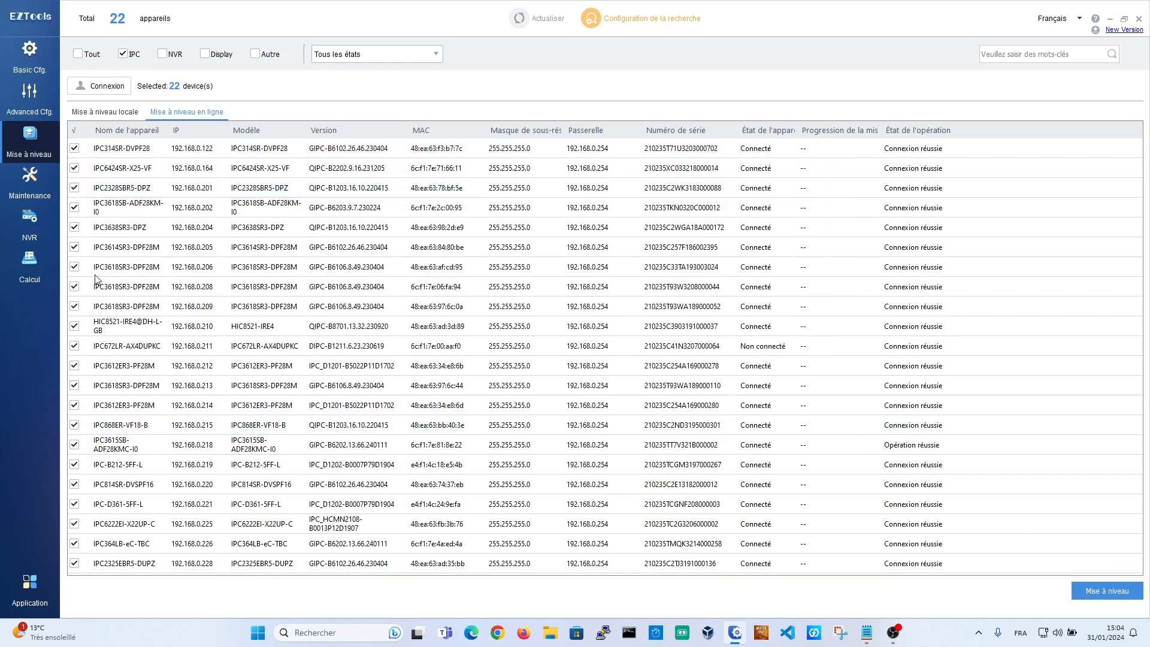
click(74, 345)
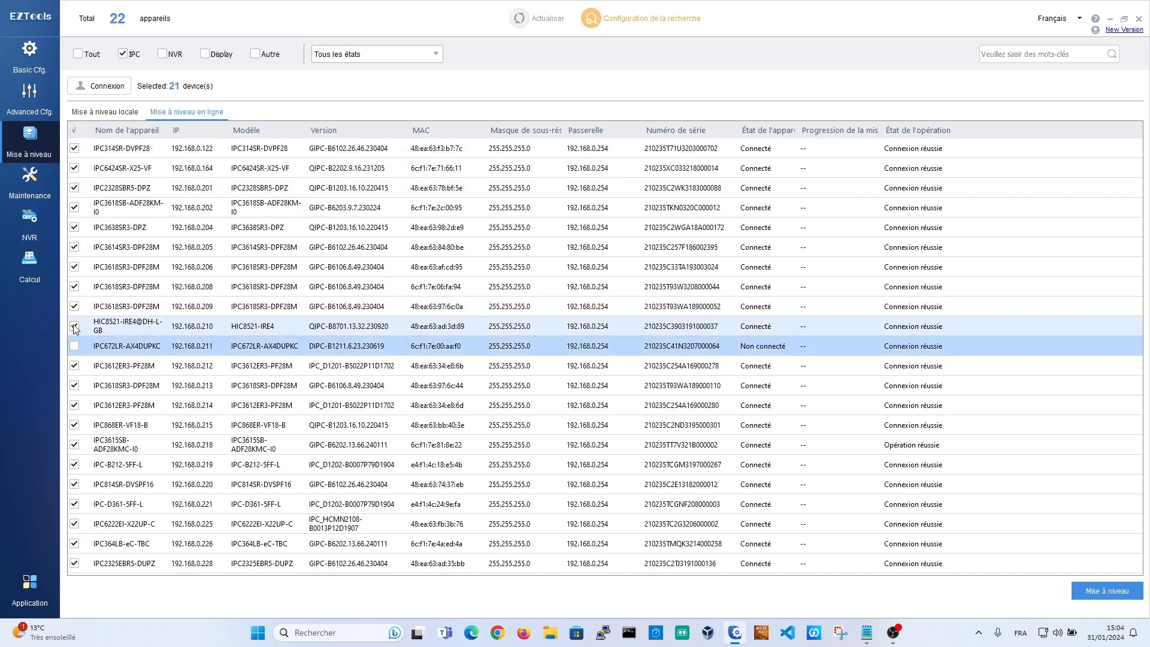
click(74, 326)
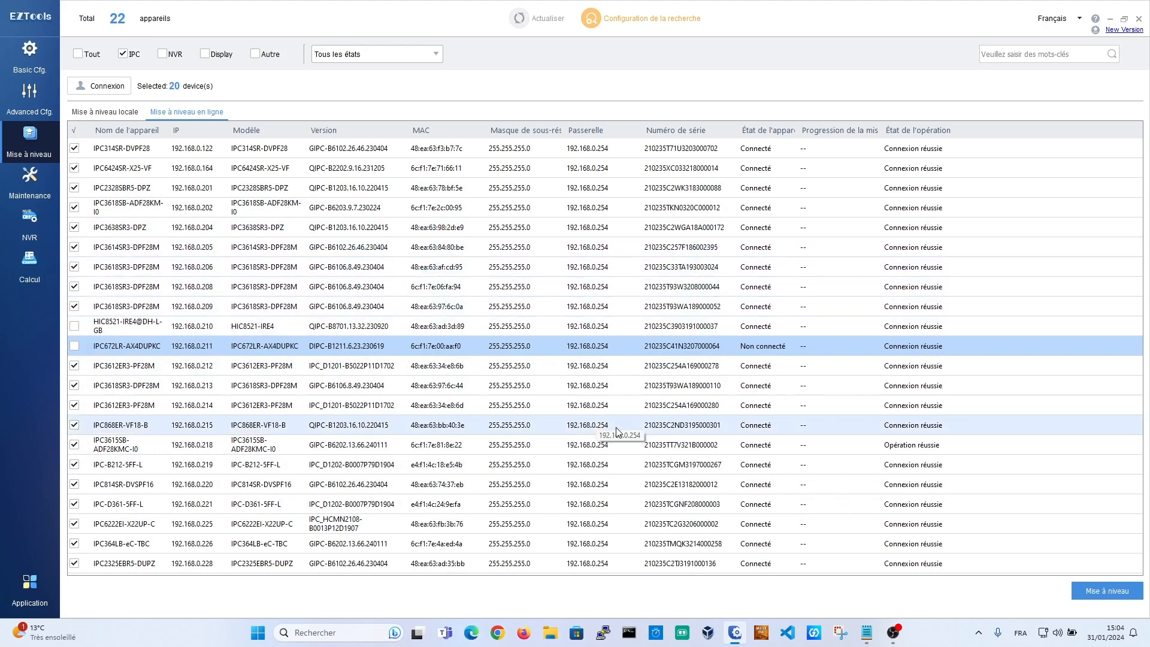
click(1085, 591)
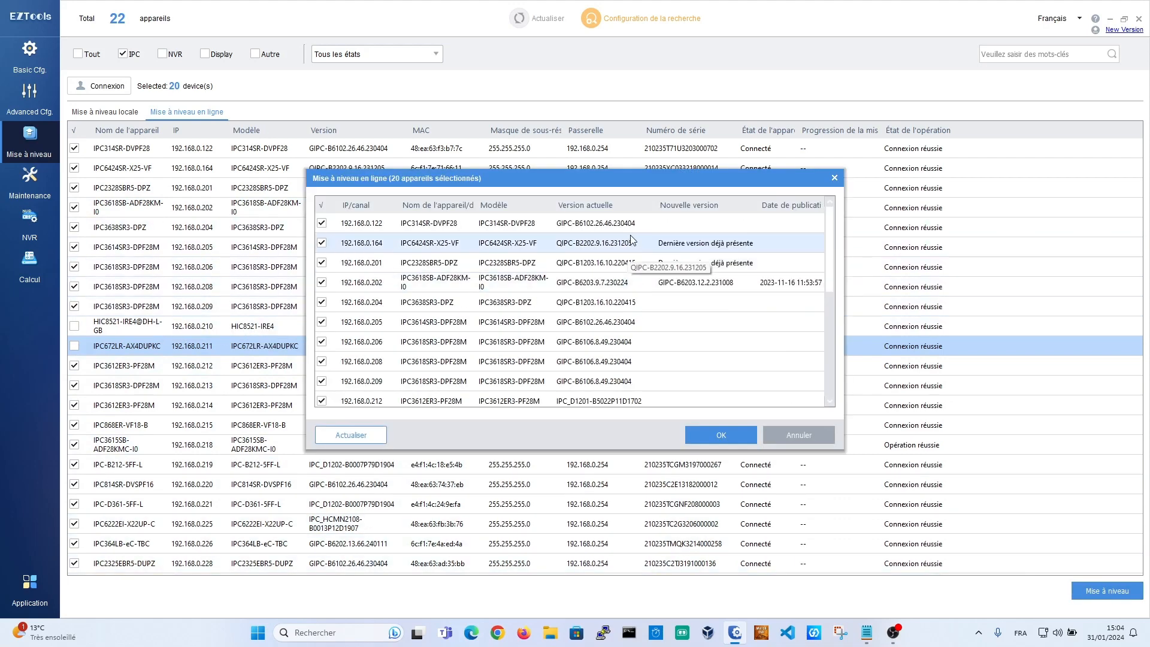
click(567, 285)
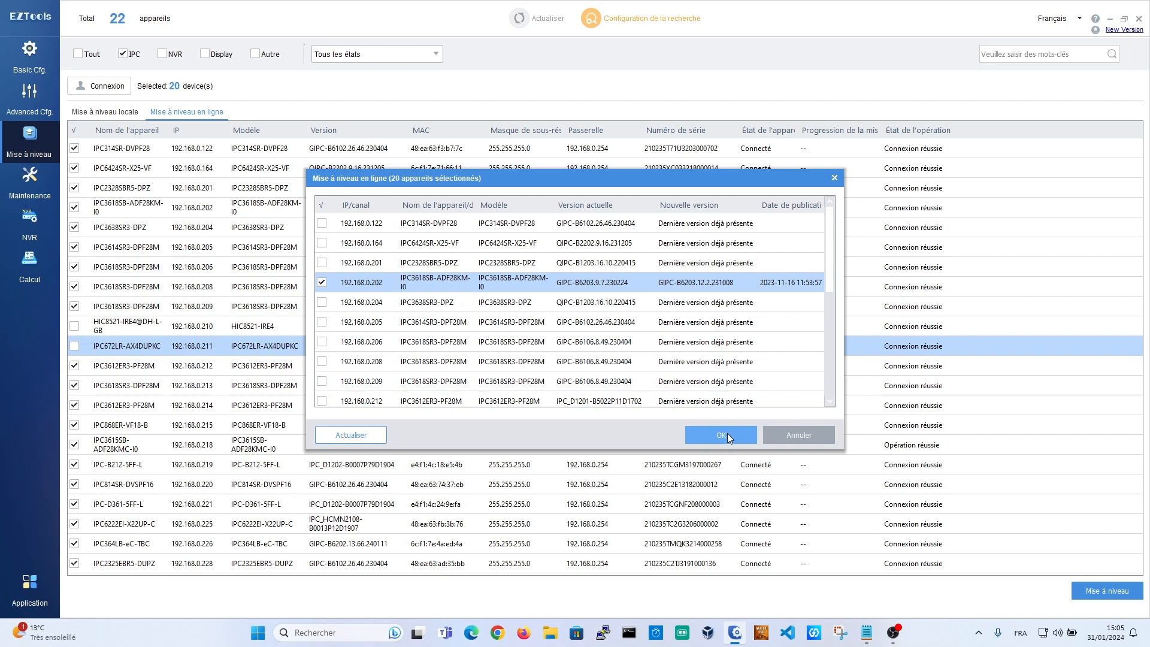
scroll(763, 329, down, 4)
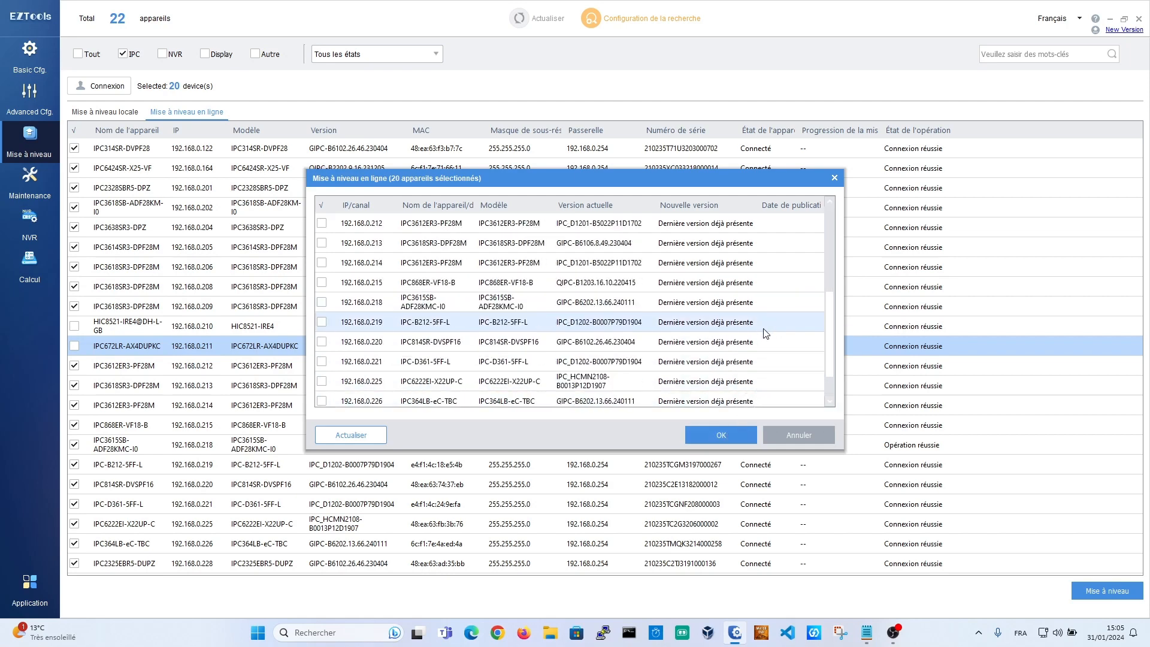
scroll(765, 334, up, 3)
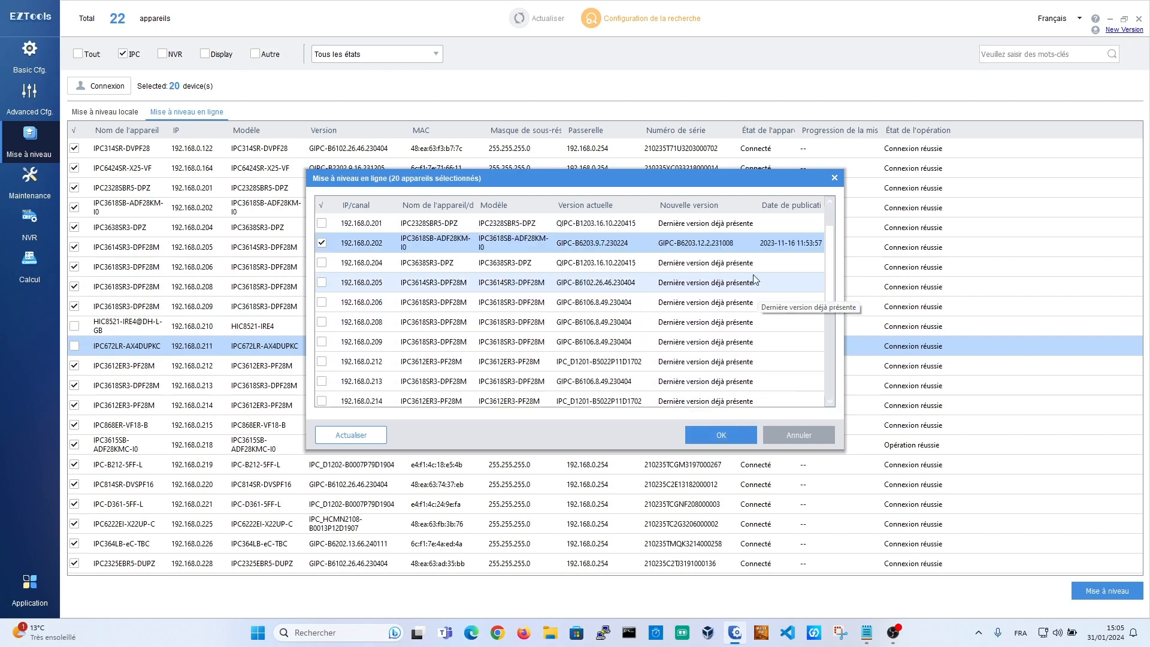
scroll(758, 320, up, 1)
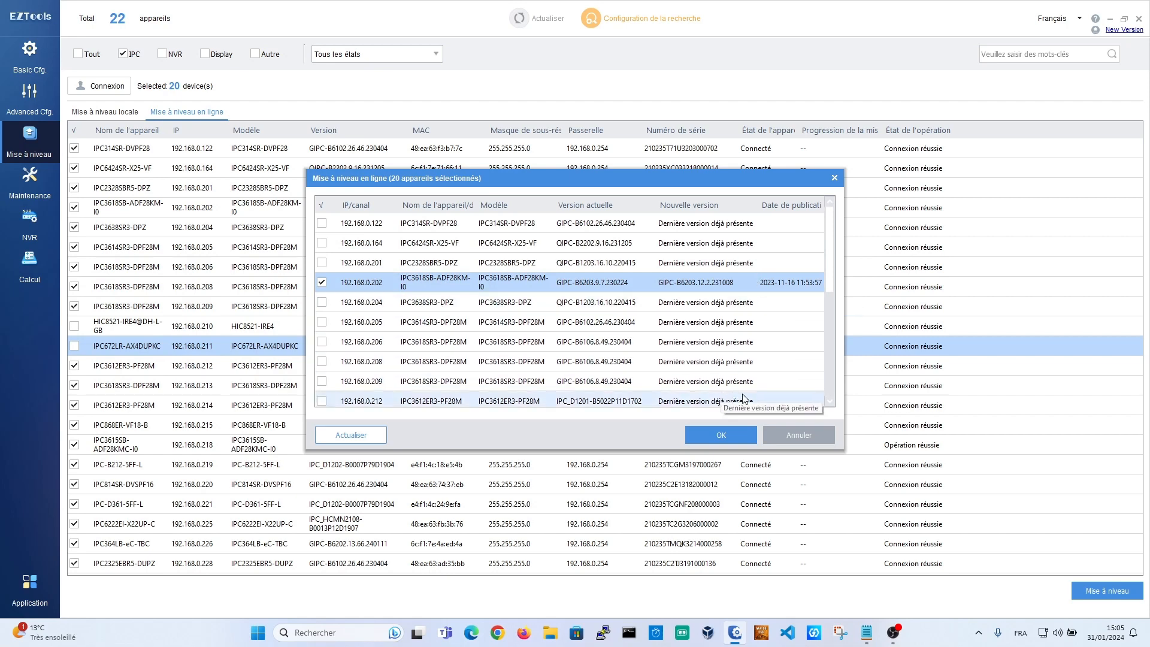
click(806, 440)
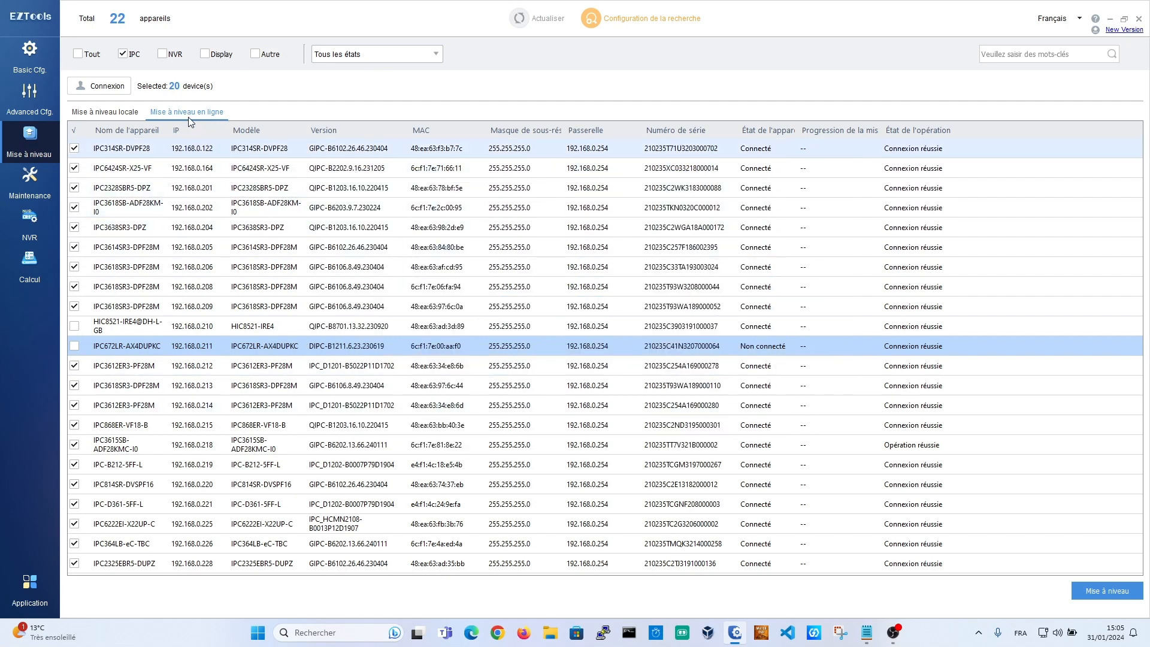
Step: Preview an offline upgrade of 192.168.0.122 with GIPC-B6203.12.2.231008.zip, then cancel it
click(133, 113)
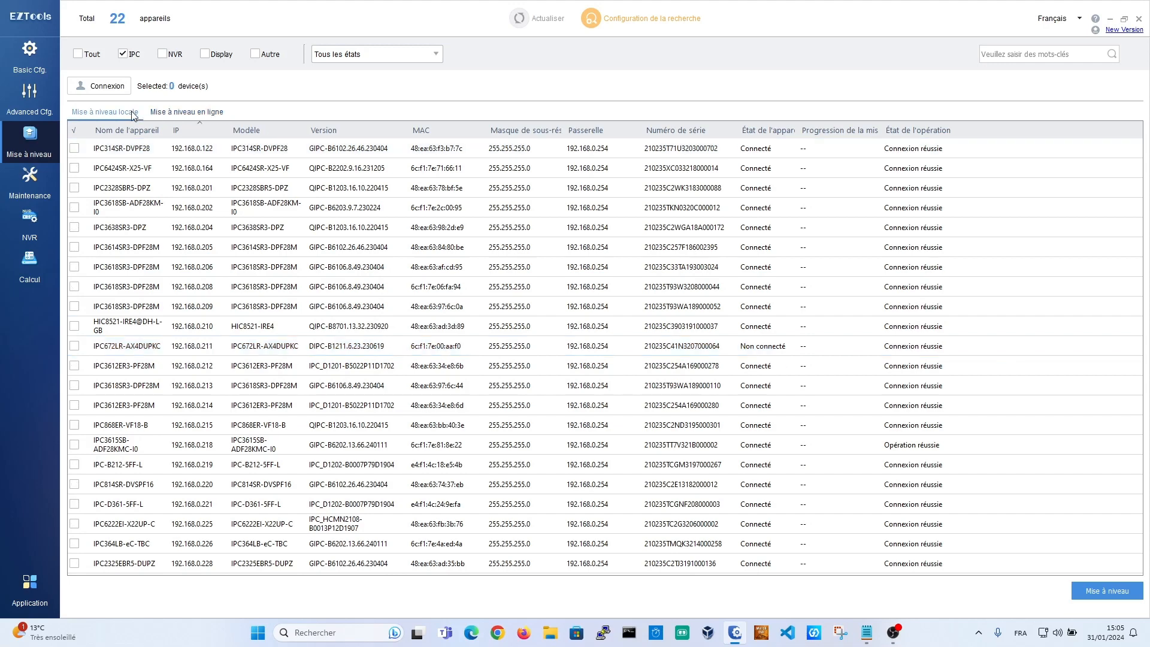
click(184, 149)
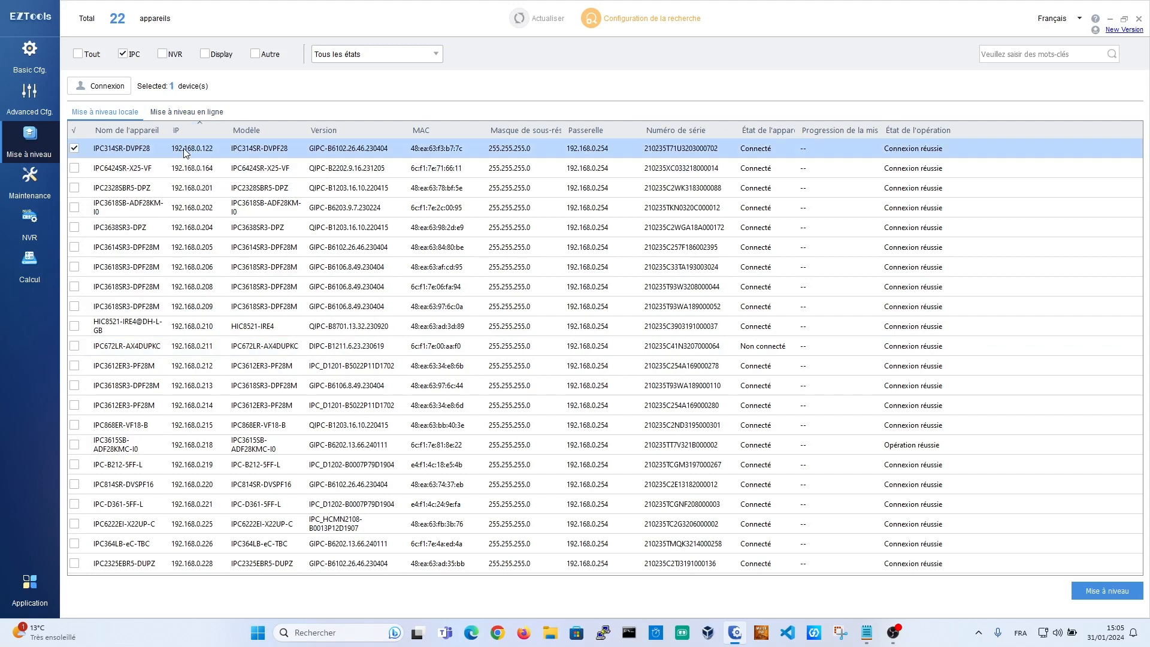
click(1096, 591)
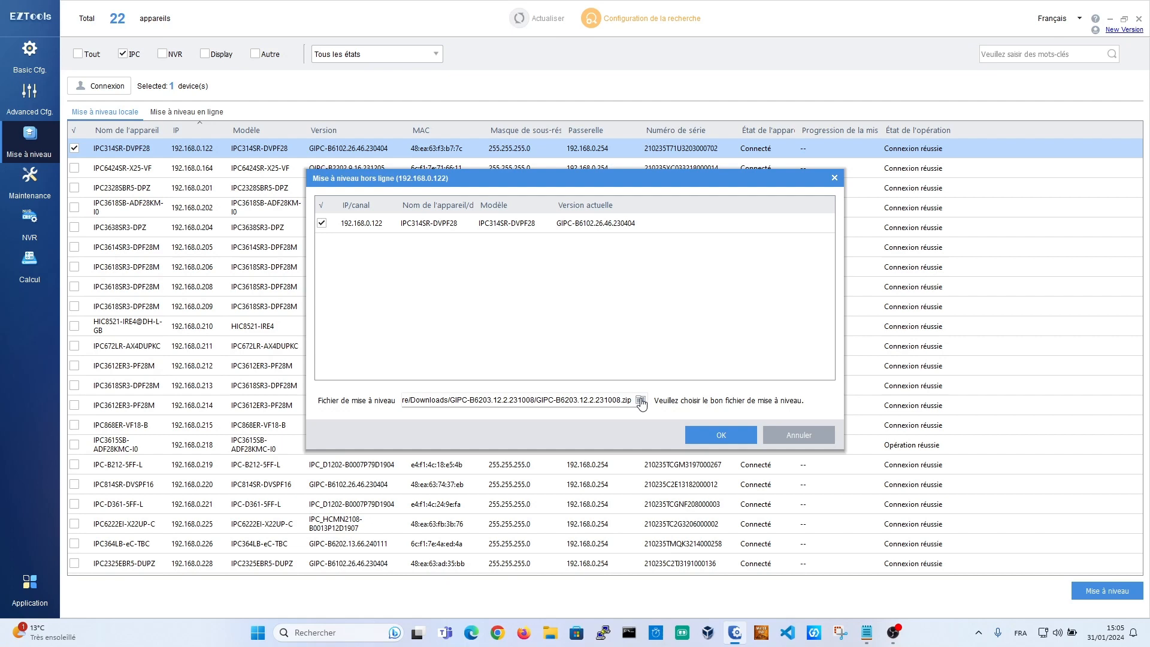
click(791, 433)
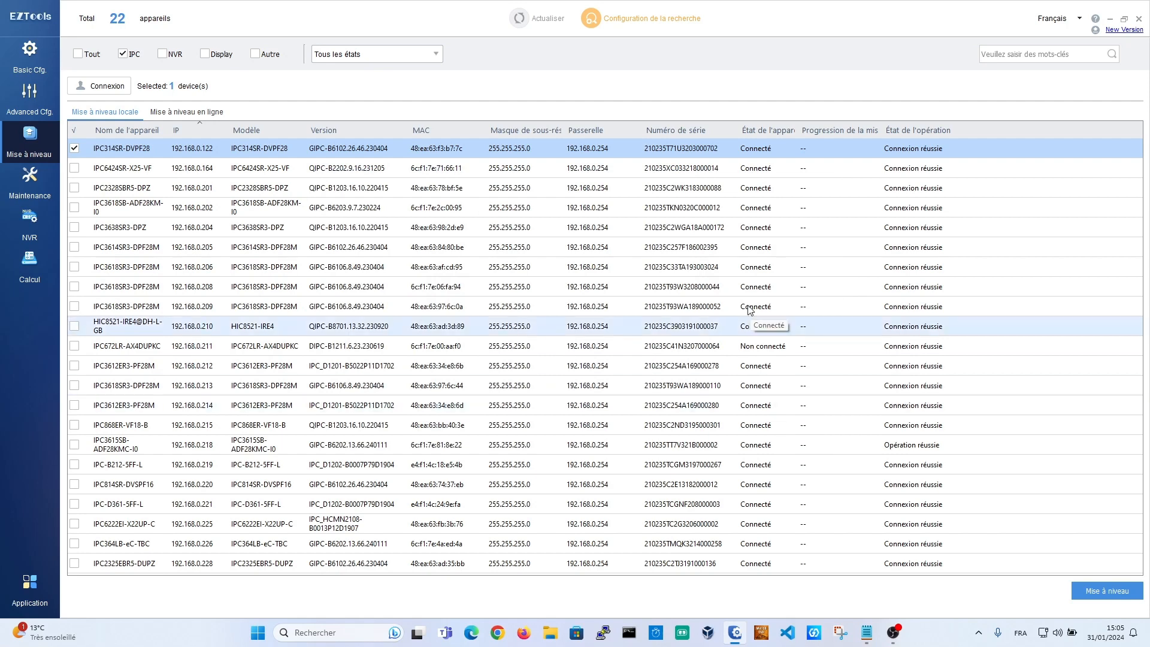
Step: On the Maintenance page, select camera 192.168.0.218 and view its Restaurer options
click(14, 187)
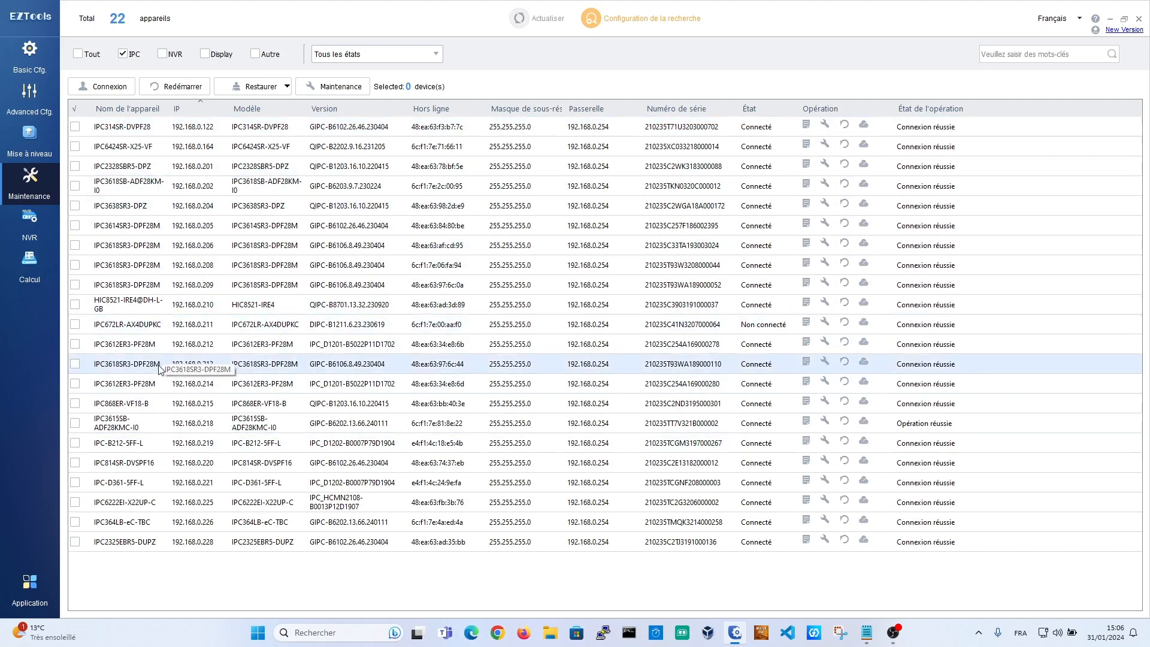
click(150, 421)
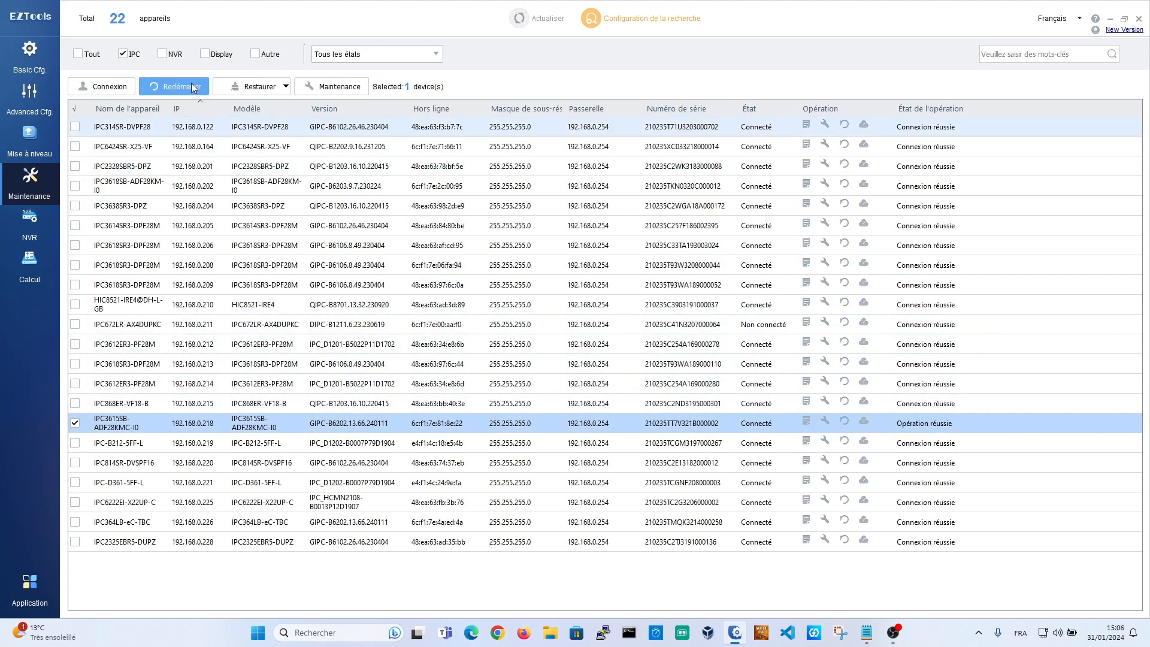
click(252, 86)
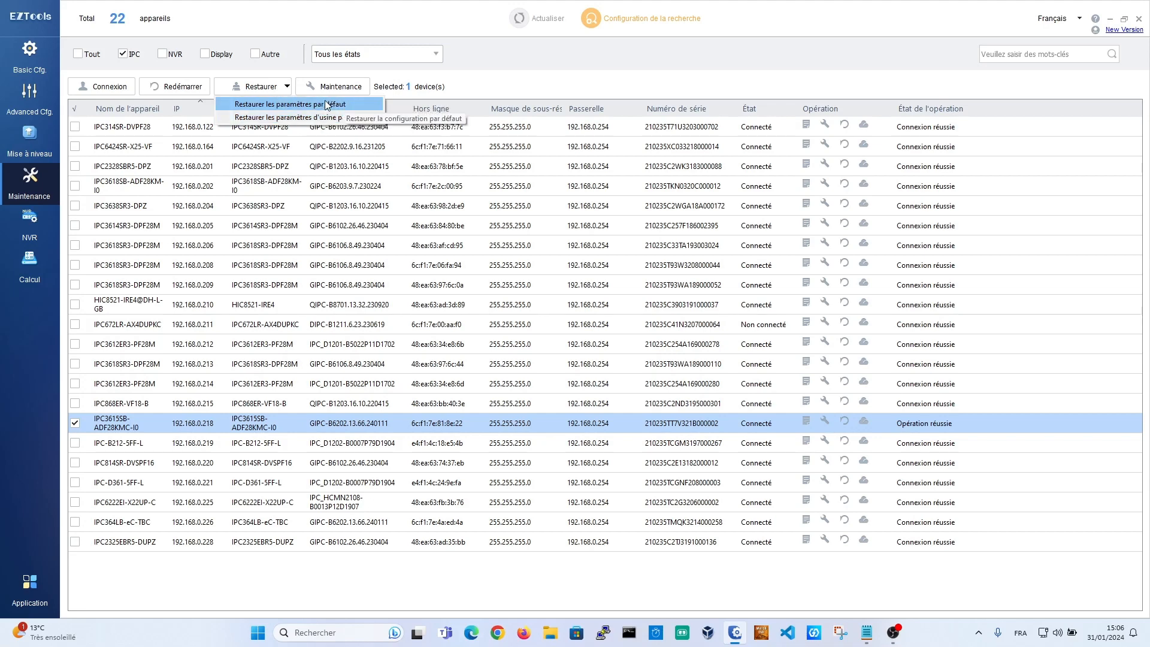
click(269, 25)
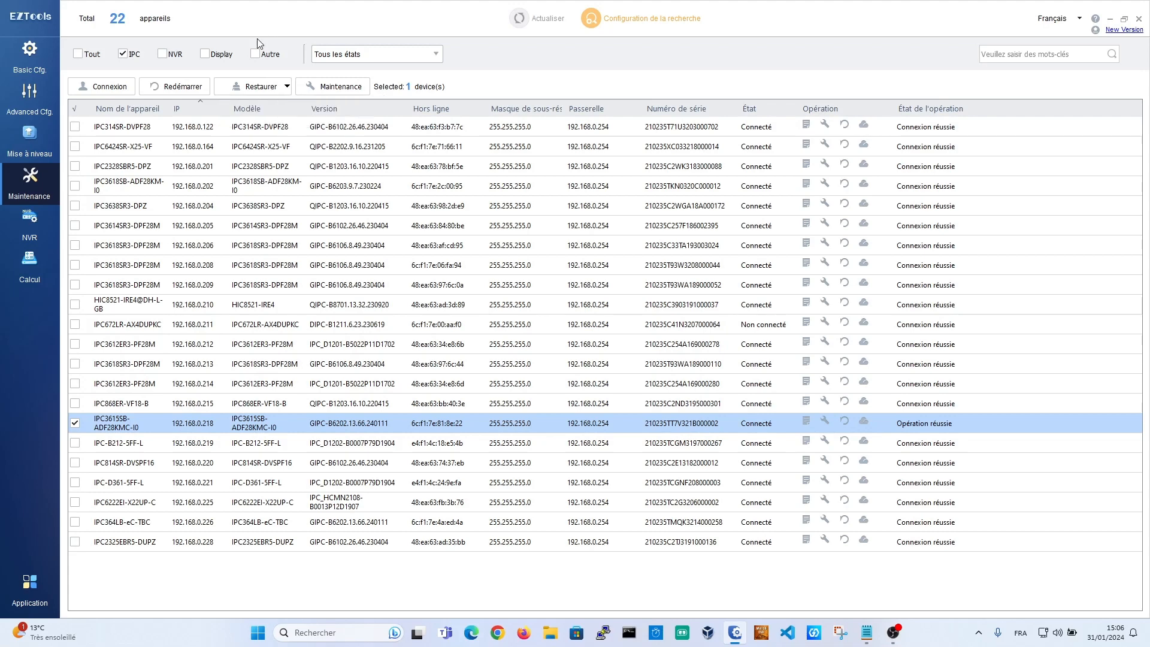
click(269, 86)
Step: Open and close the camera's Maintenance dialog, then restore down the EZTools window
click(362, 86)
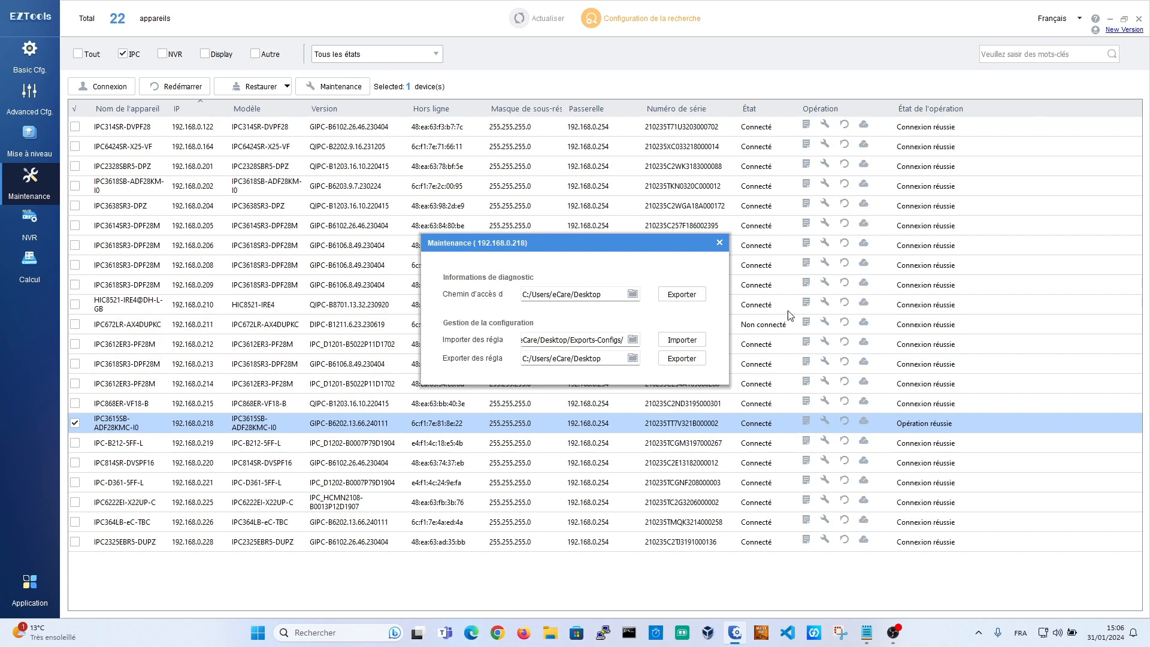
click(721, 242)
click(1124, 18)
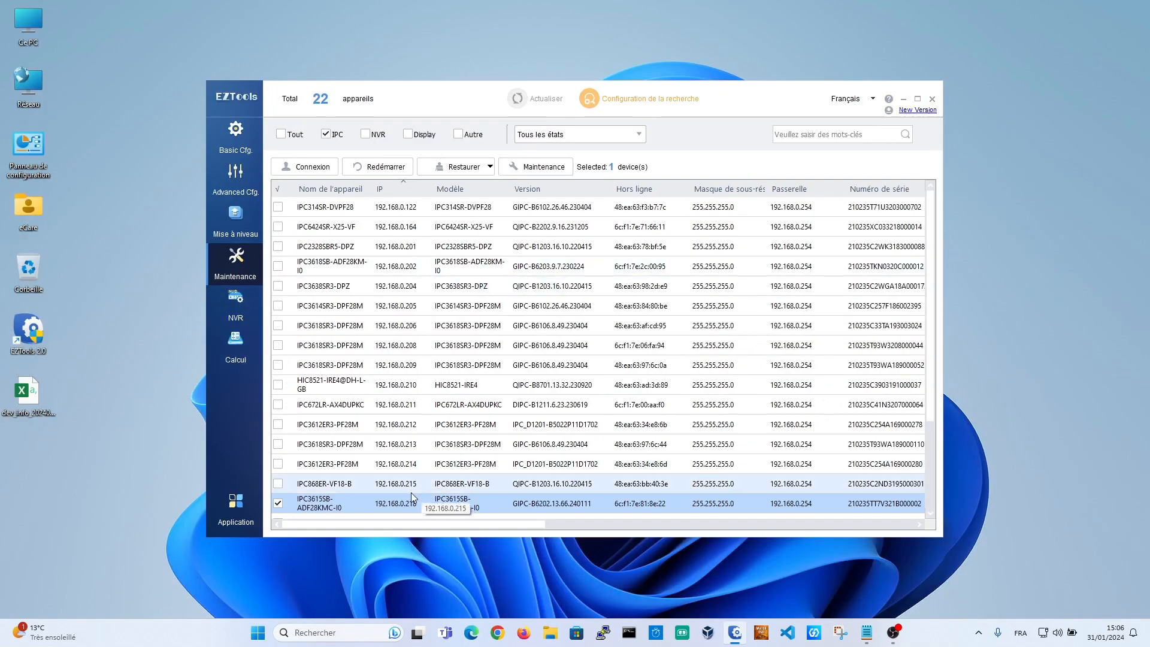
Step: Export camera 192.168.0.218's configuration from its maintenance tools, protected by an export password
scroll(411, 493, down, 1)
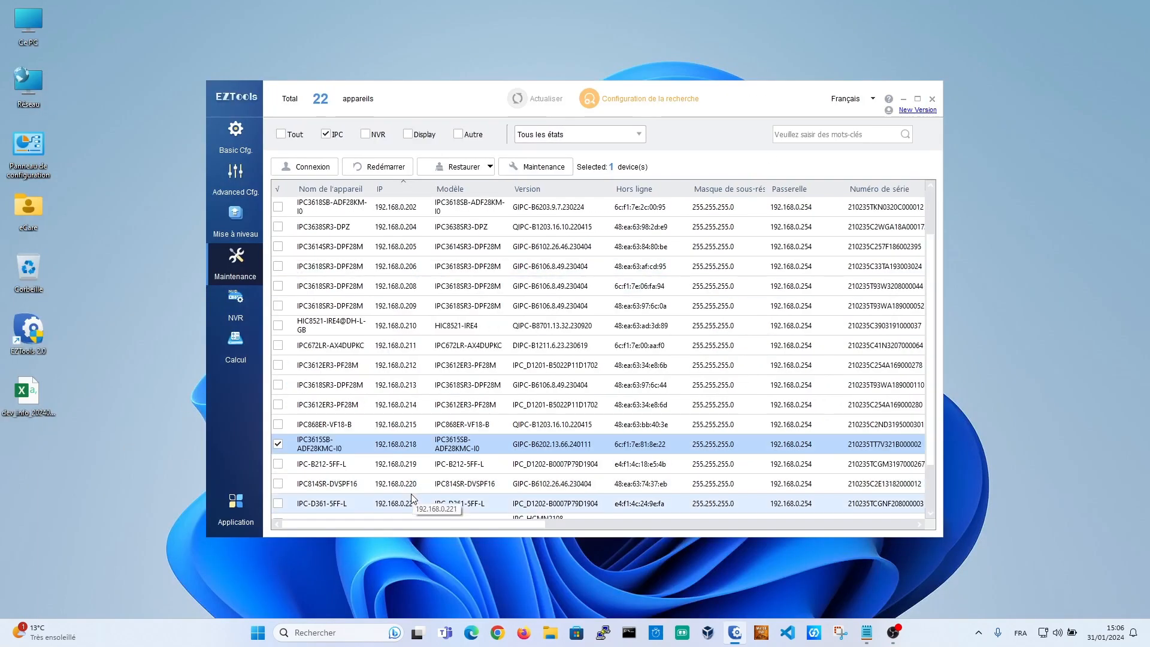
click(531, 167)
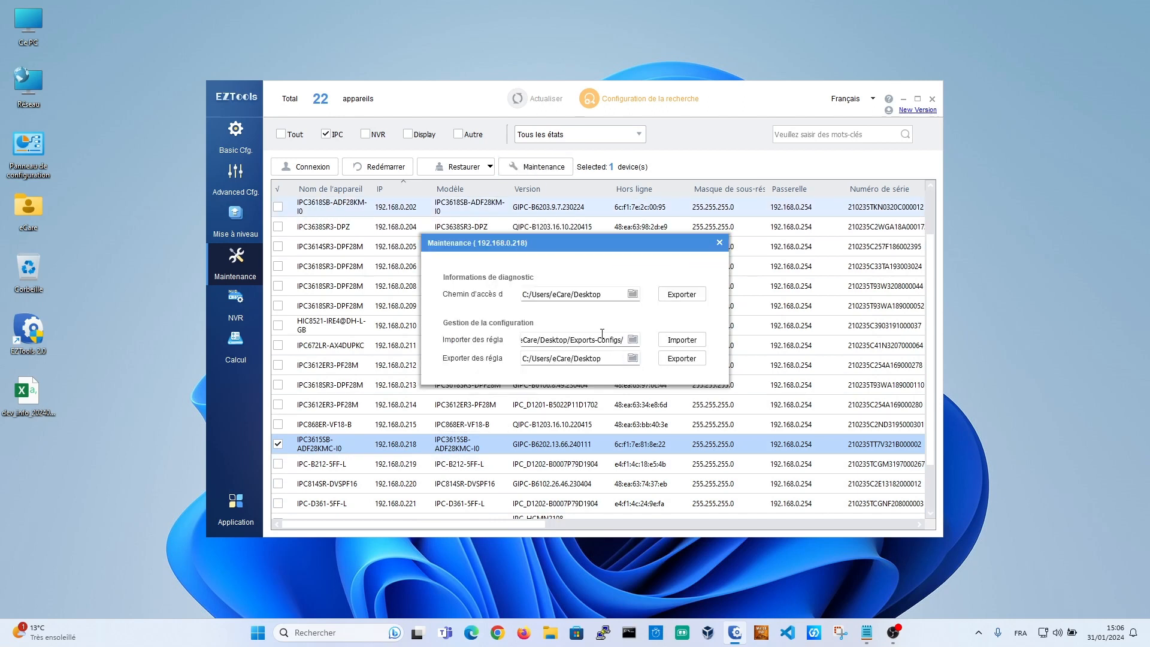
click(674, 359)
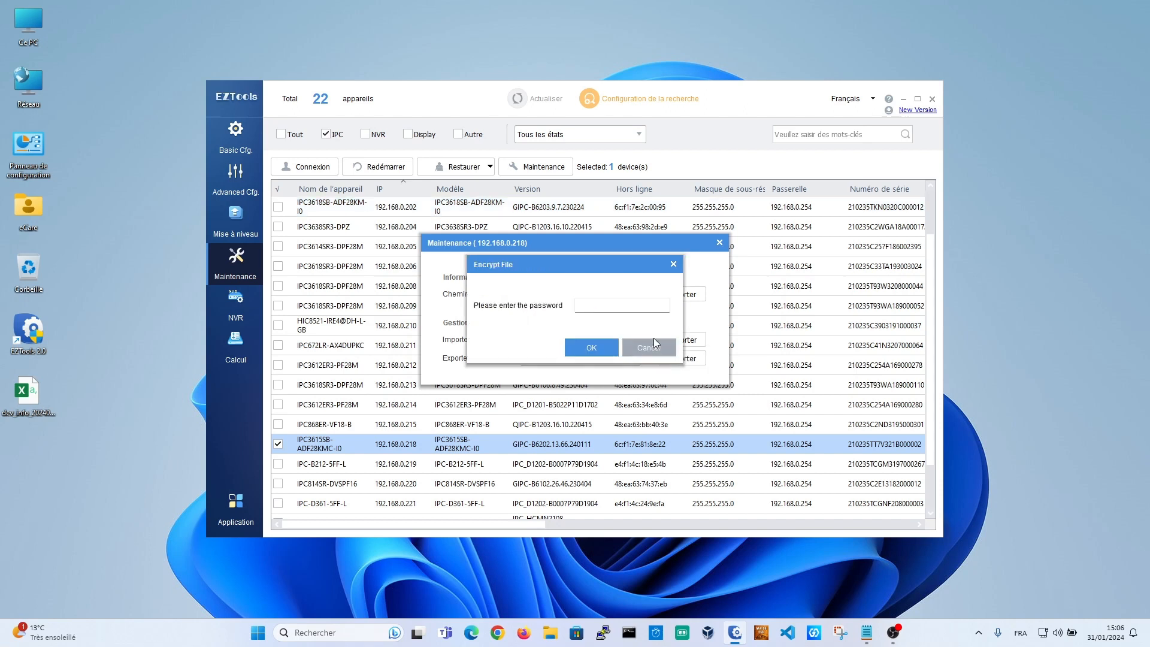
click(630, 306)
text(••••••••••)
click(614, 343)
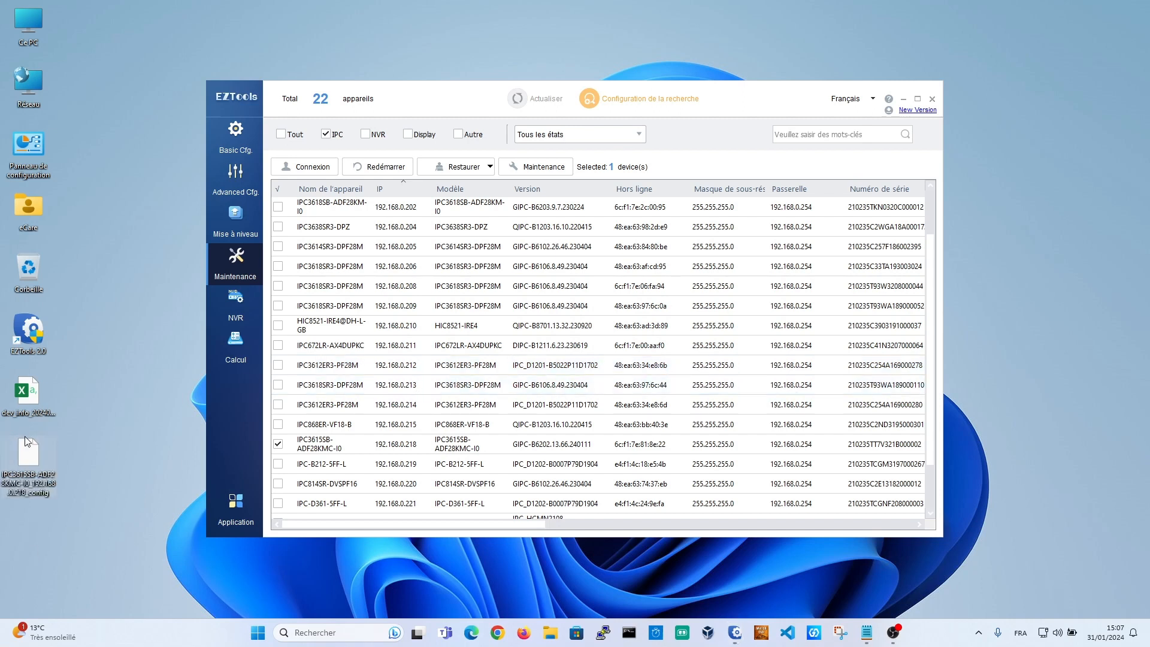
Step: Reselect the 192.168.0.218 row and open then close its maintenance options
mouse_move(27, 442)
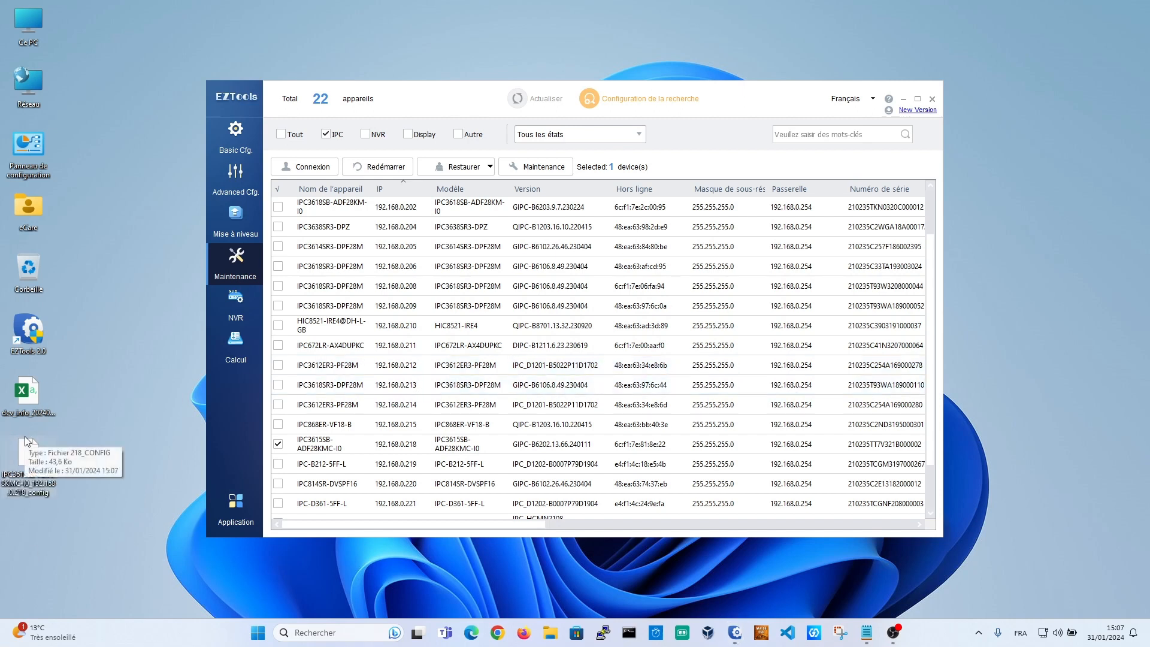
click(370, 446)
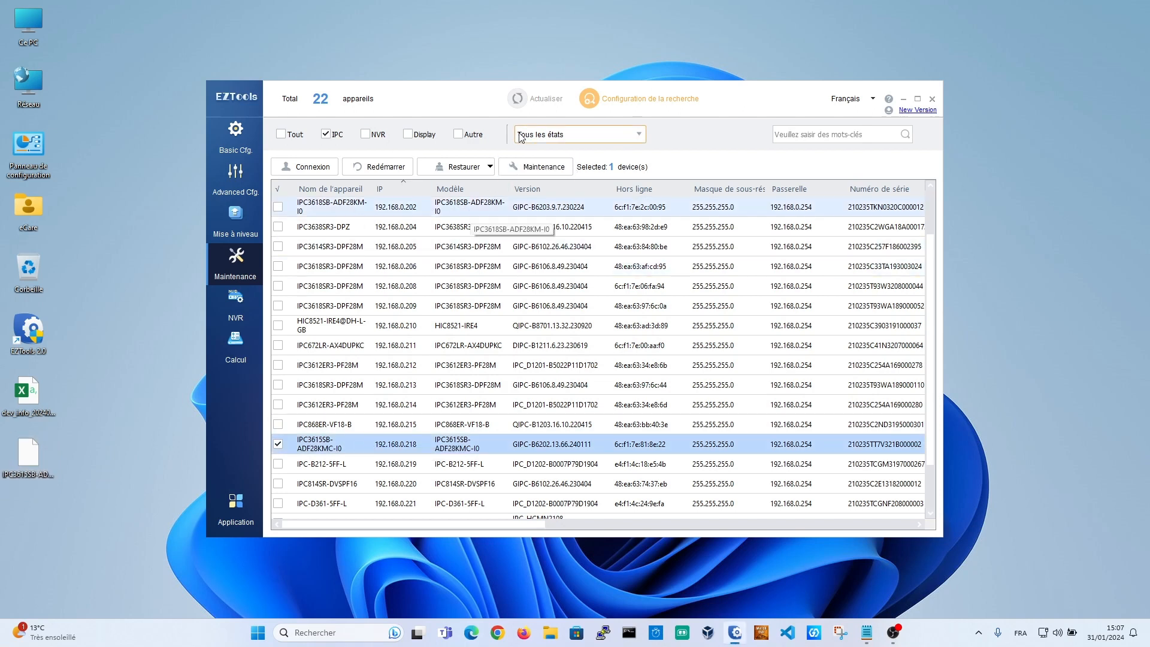
click(526, 170)
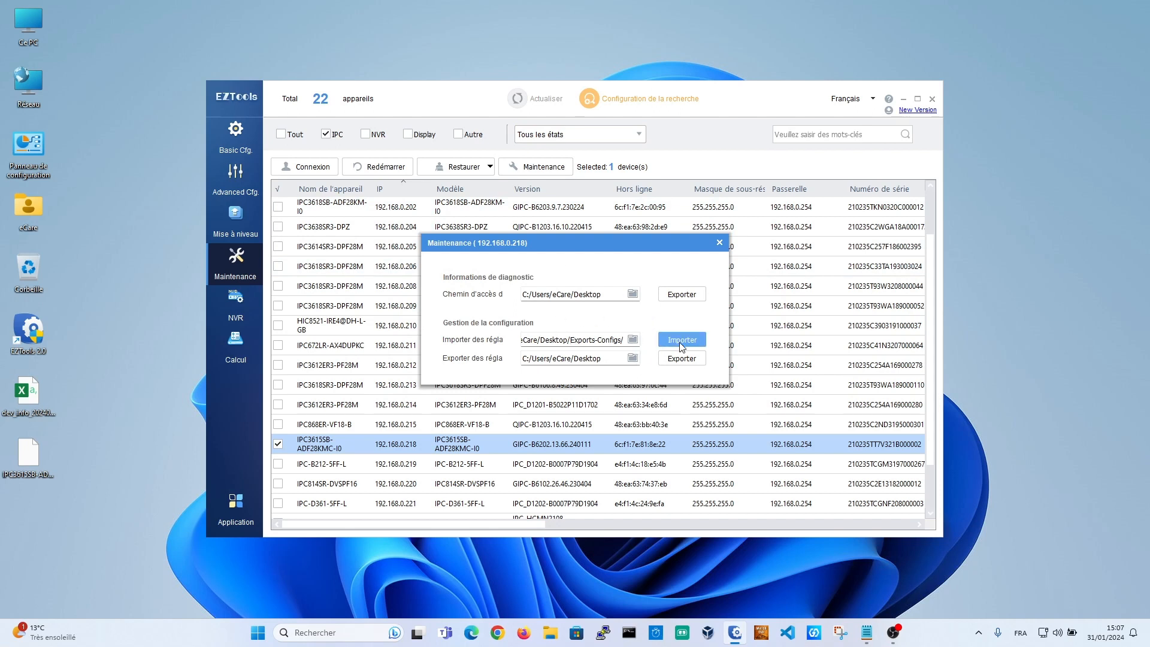
click(719, 243)
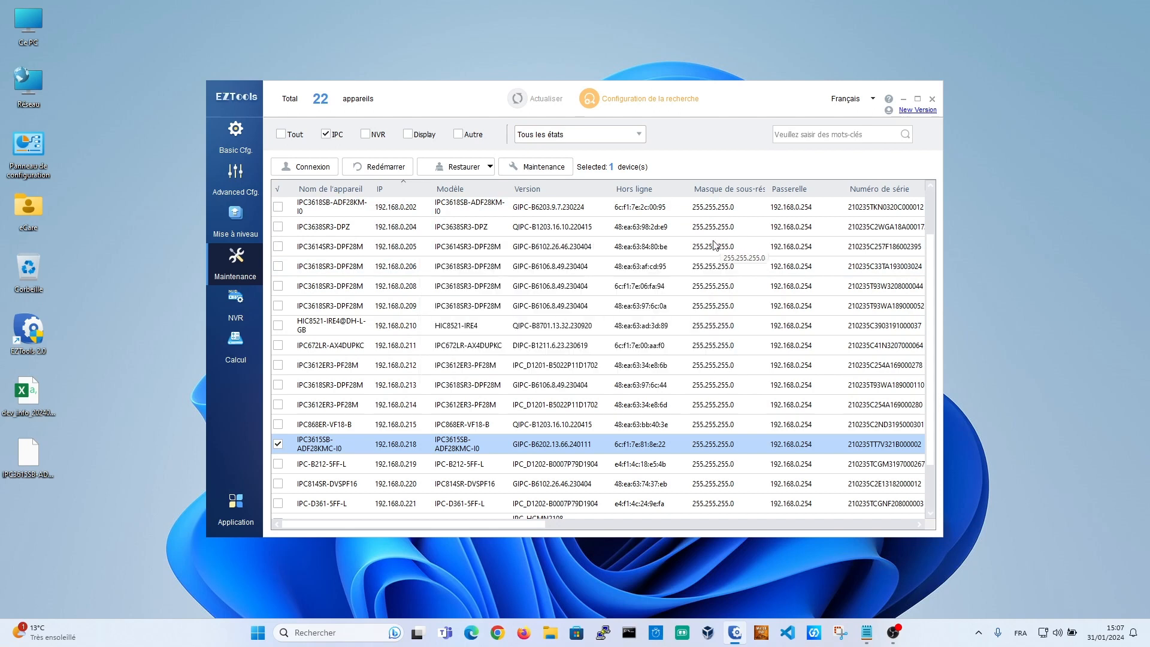
Step: Maximise the window, go to Basic Cfg. and uncheck the IPC device-type filter
click(917, 99)
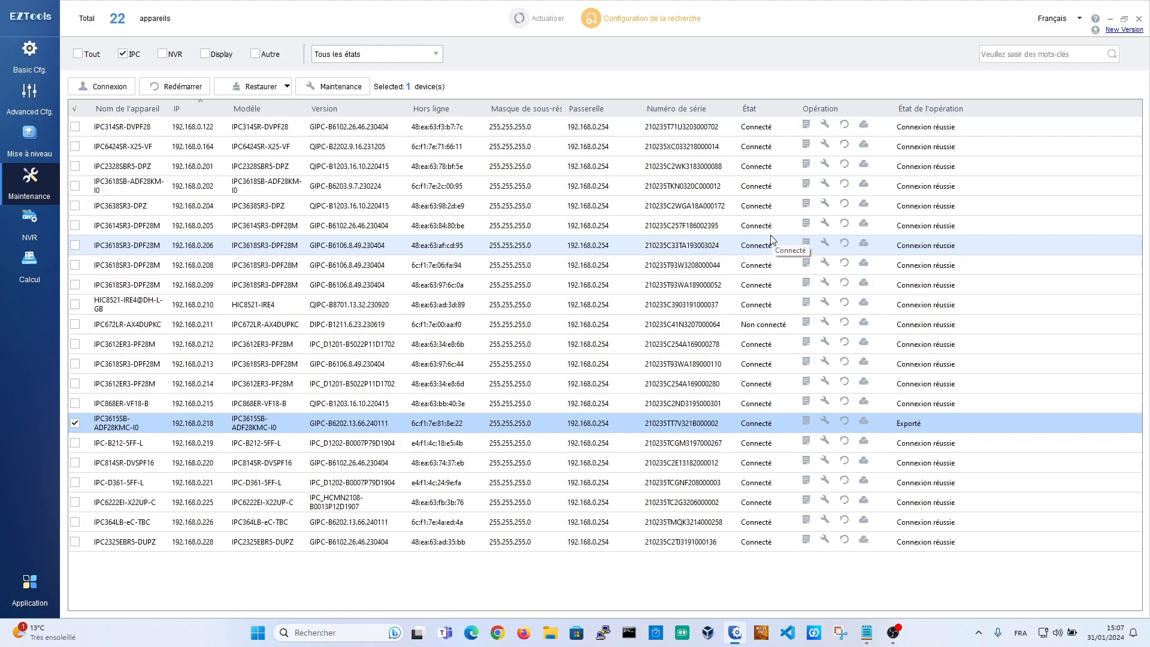
click(29, 57)
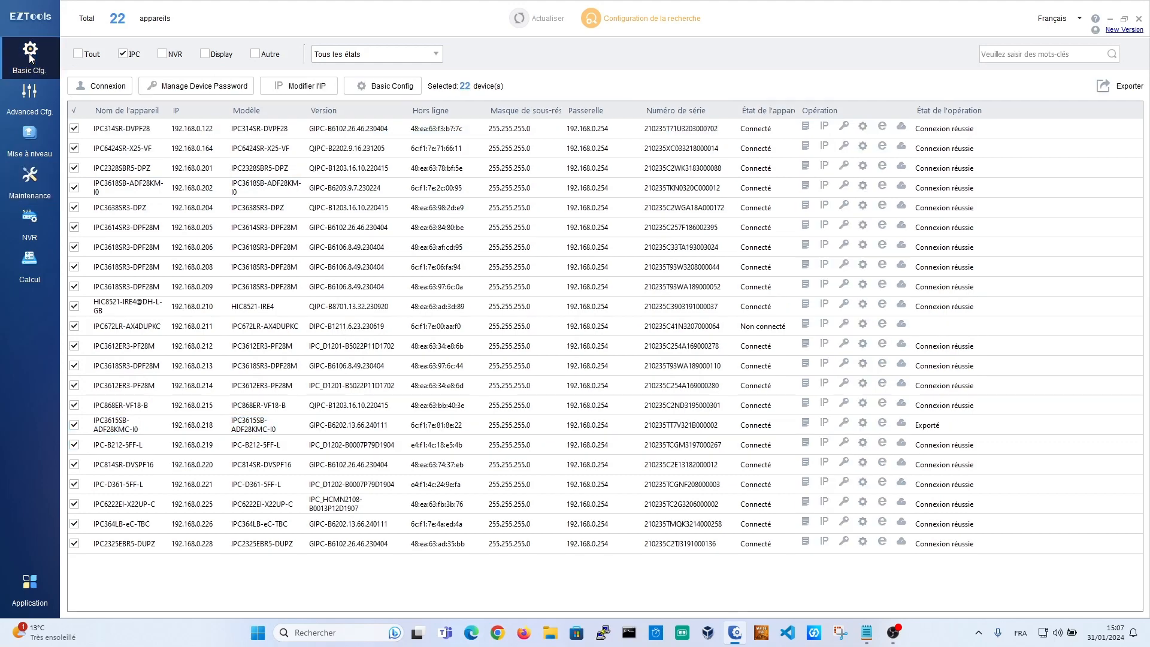
click(123, 55)
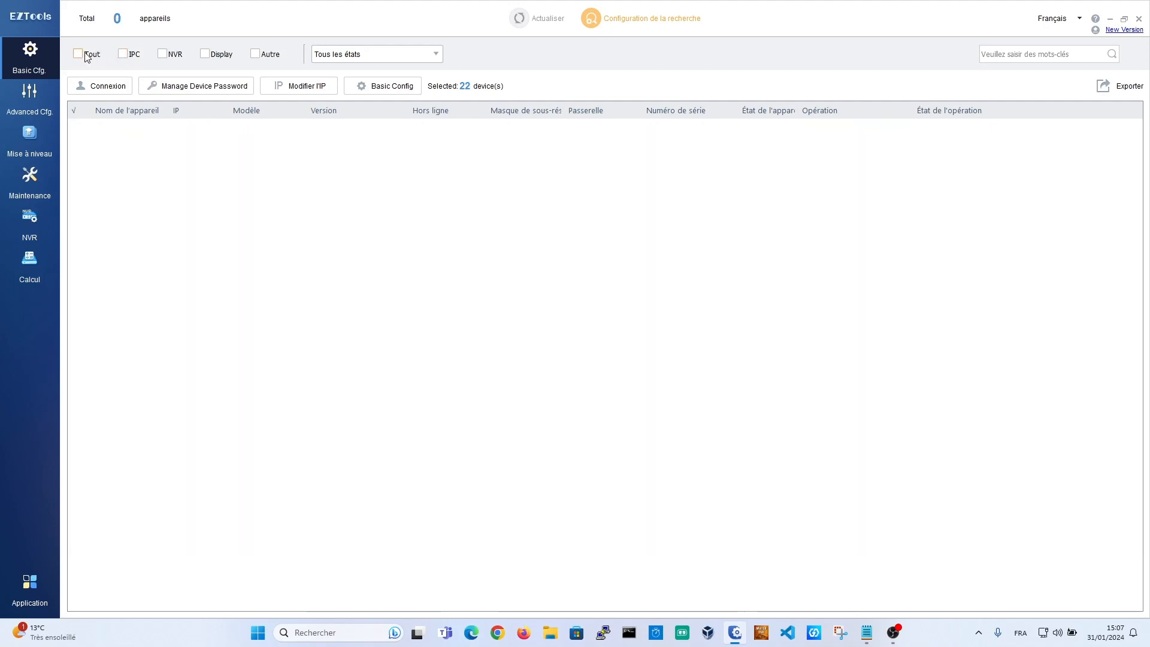
Step: Toggle Tout on and off, then filter the device list to NVR only
click(79, 55)
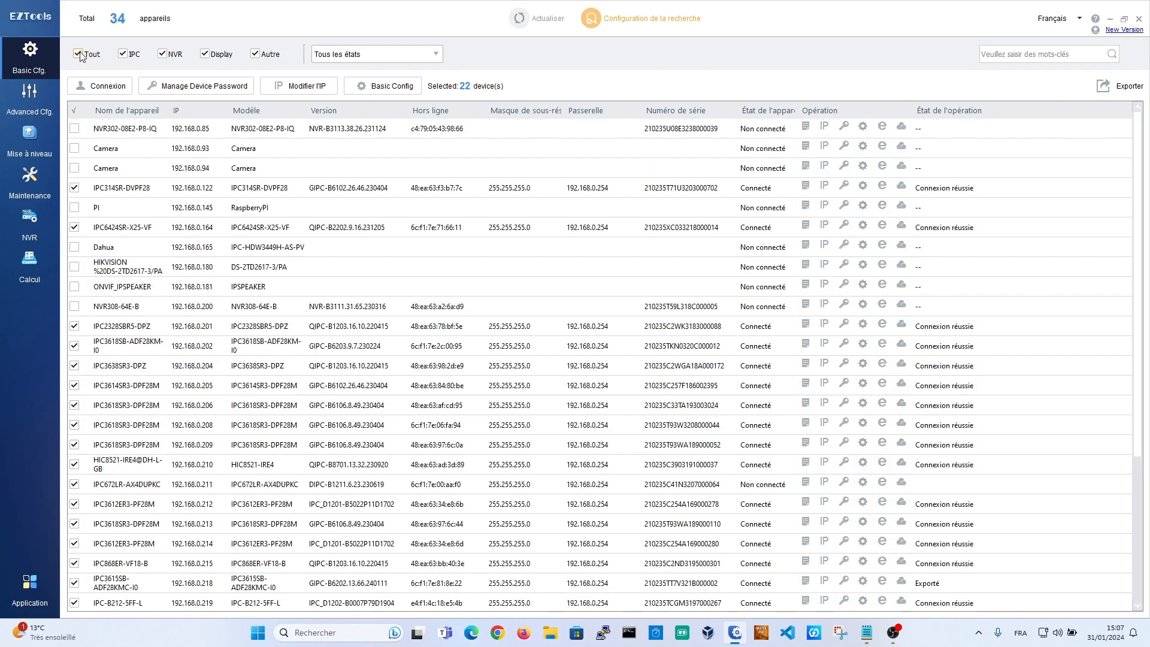
click(78, 55)
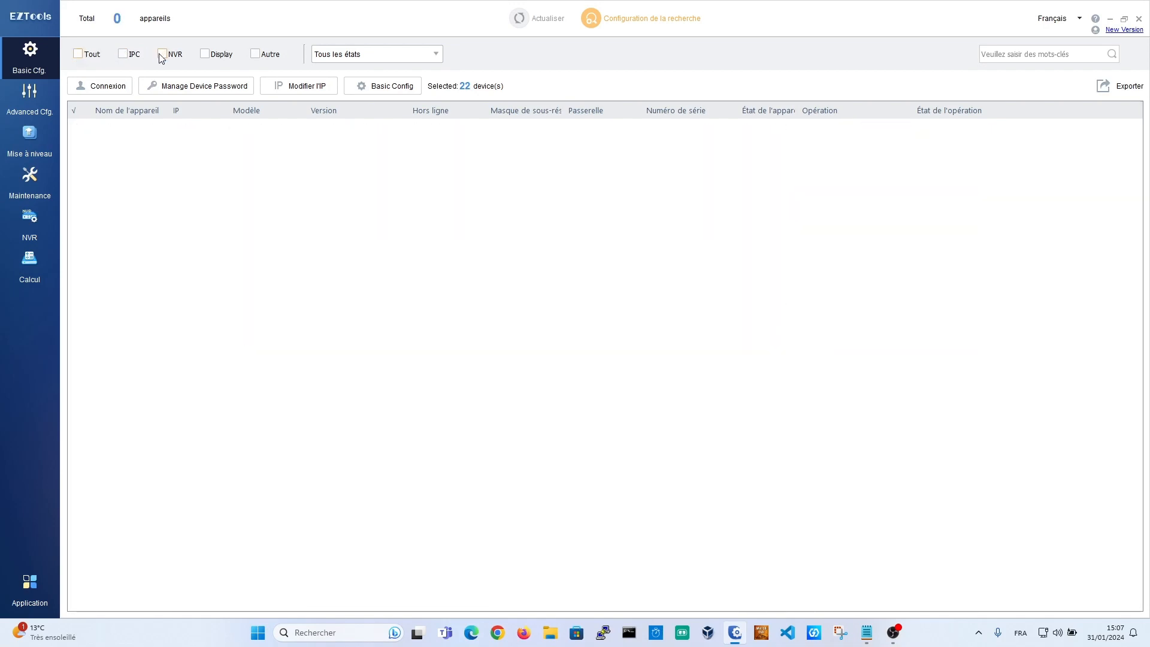
click(162, 54)
Step: Log in to the NVR301-16X recorder and open then close its Détails
click(152, 172)
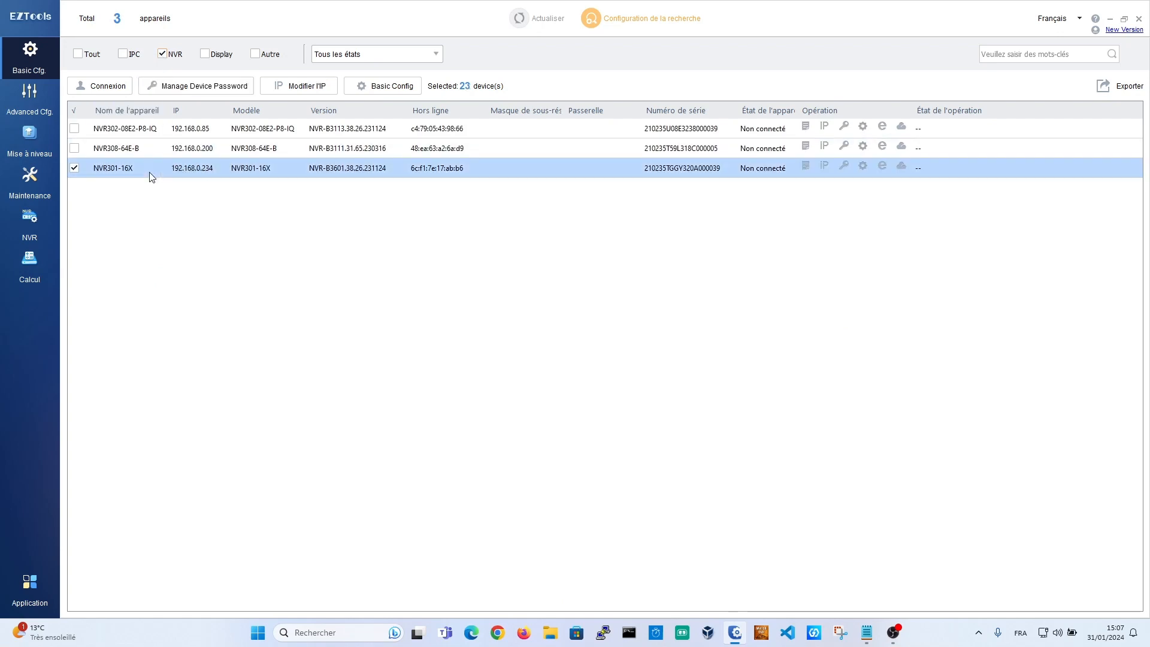
click(90, 87)
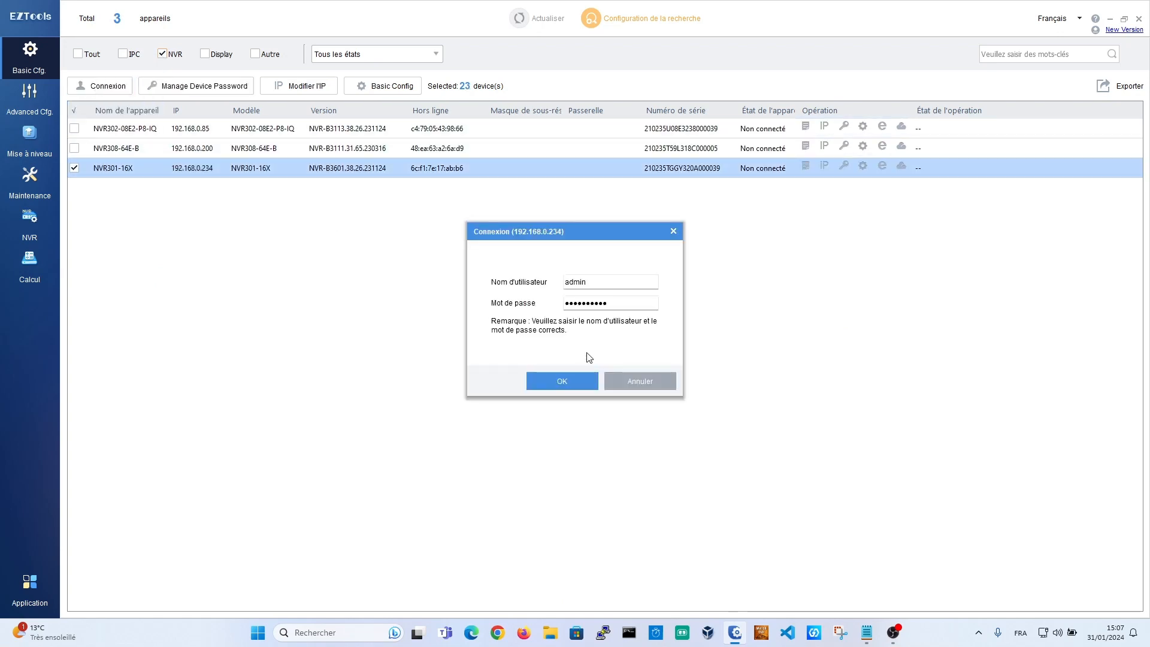
click(562, 381)
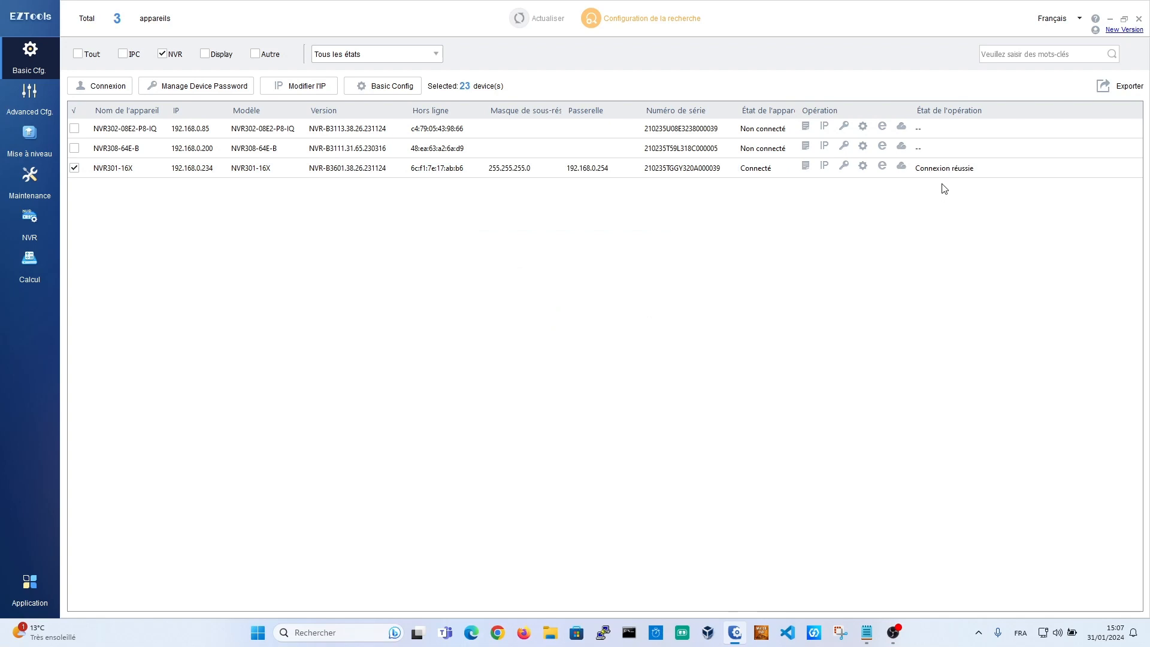
click(805, 166)
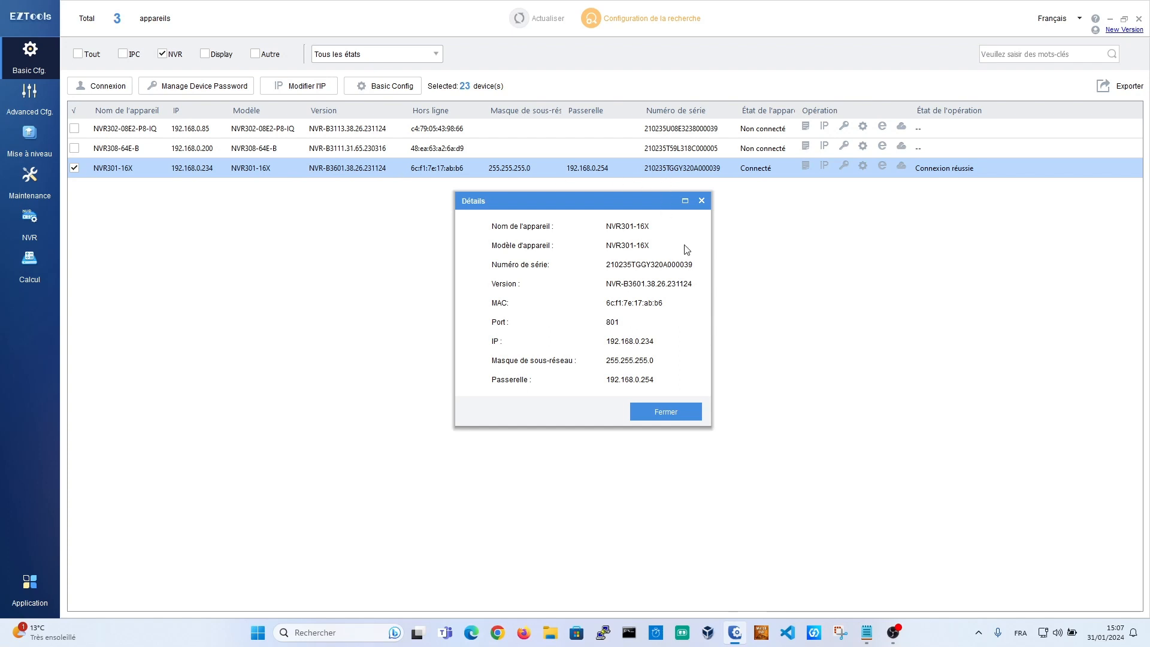
click(706, 200)
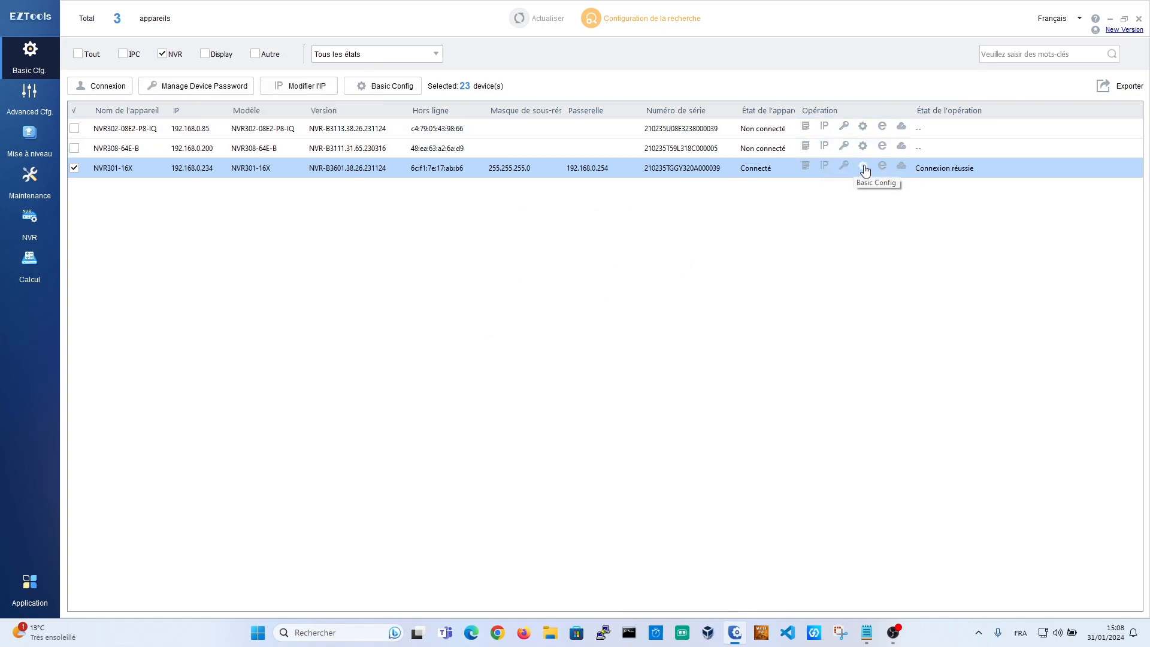
click(903, 168)
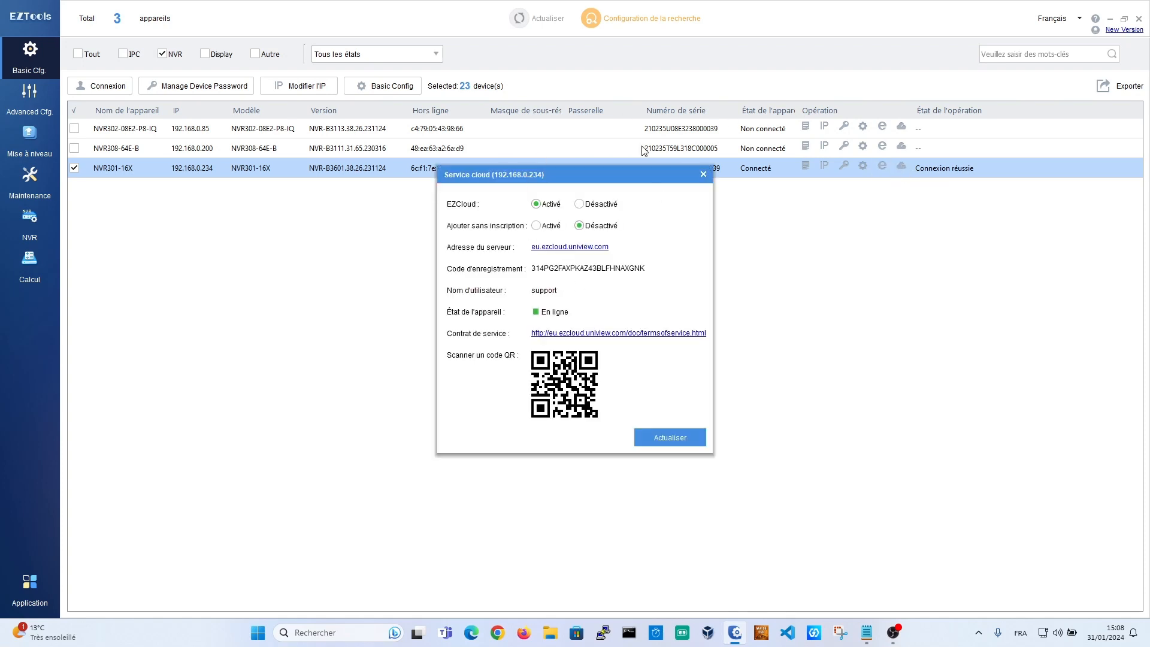
mouse_move(582, 175)
mouse_down()
mouse_move(647, 193)
mouse_move(599, 136)
mouse_move(577, 193)
mouse_up()
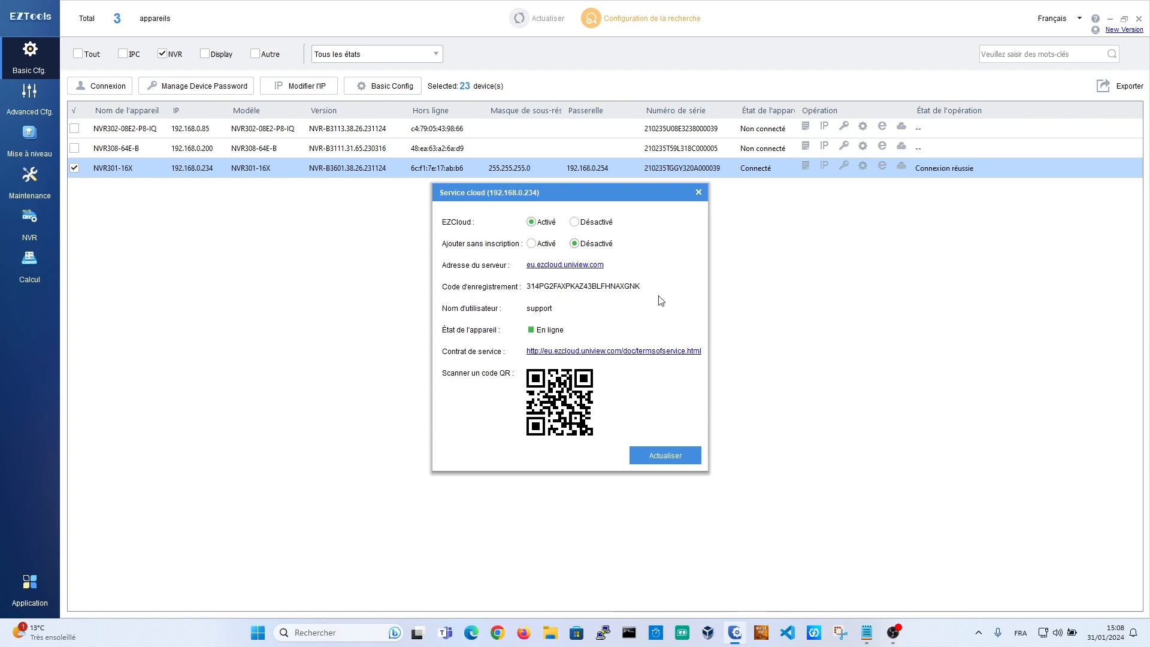
click(699, 192)
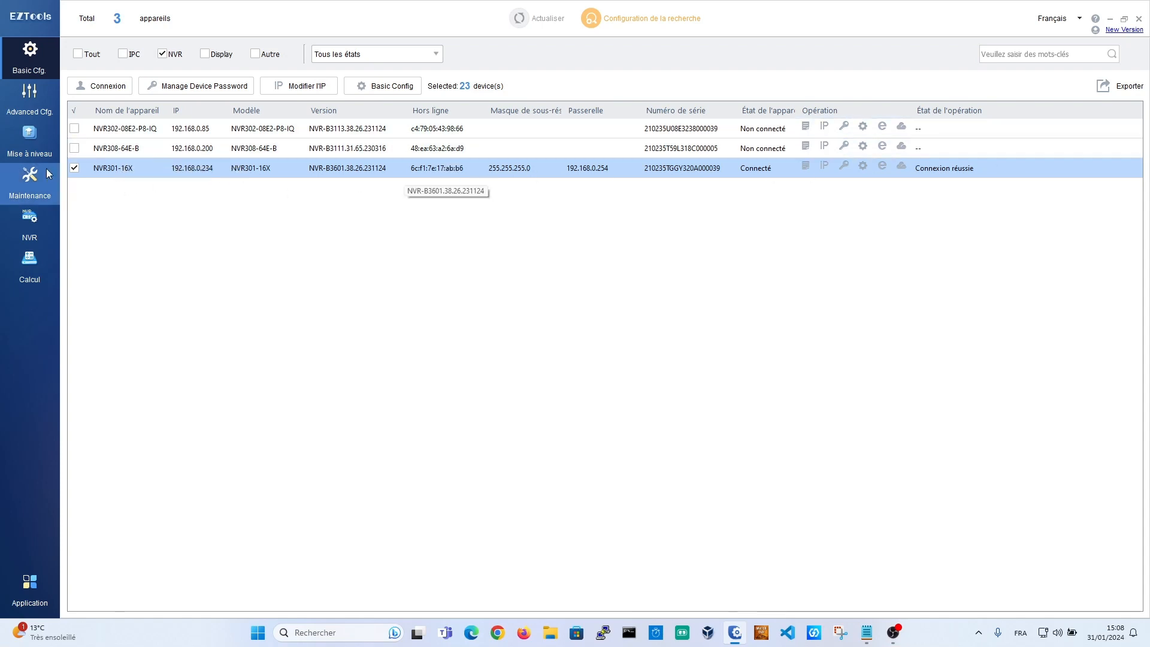
click(24, 217)
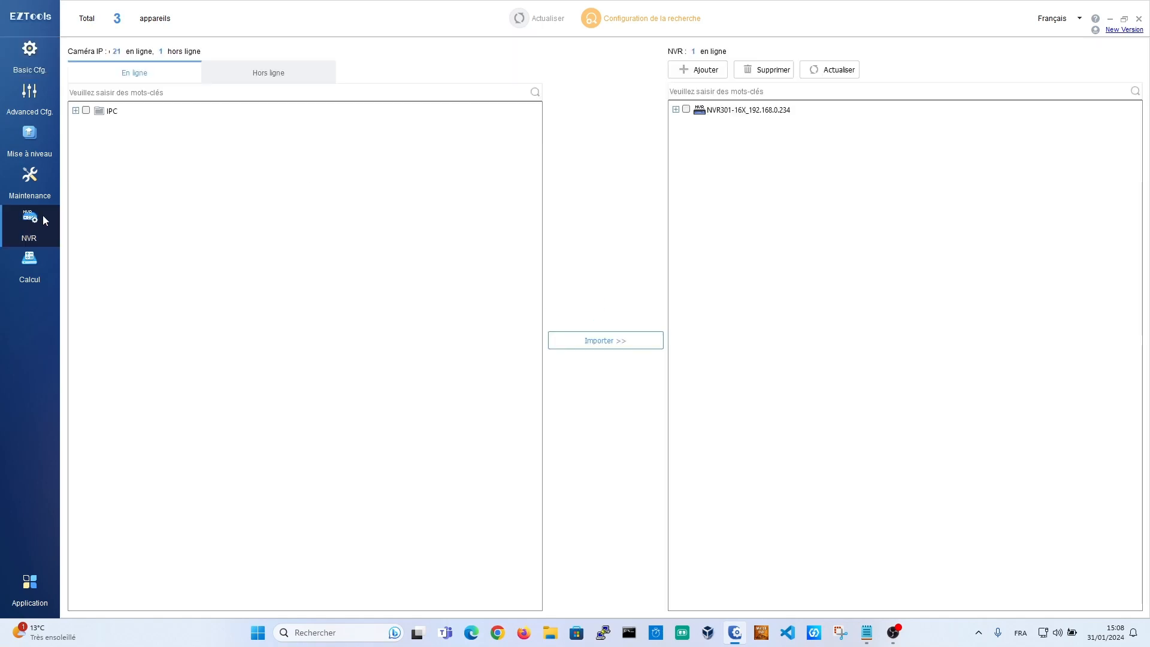
click(676, 110)
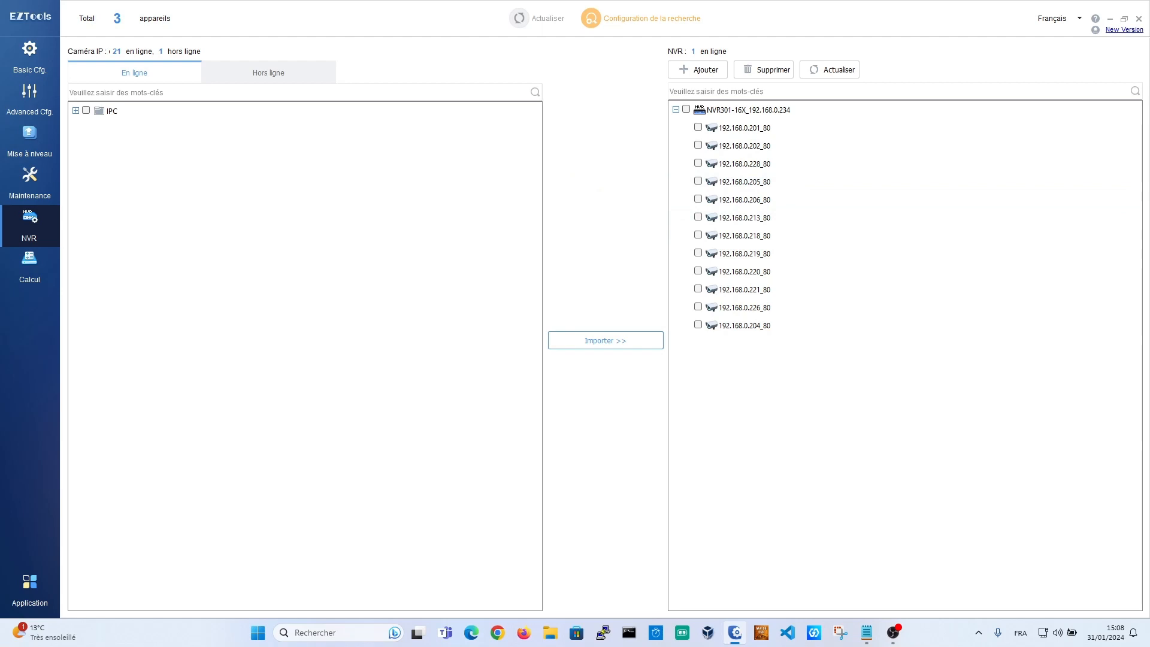
key(alt+Tab)
click(75, 111)
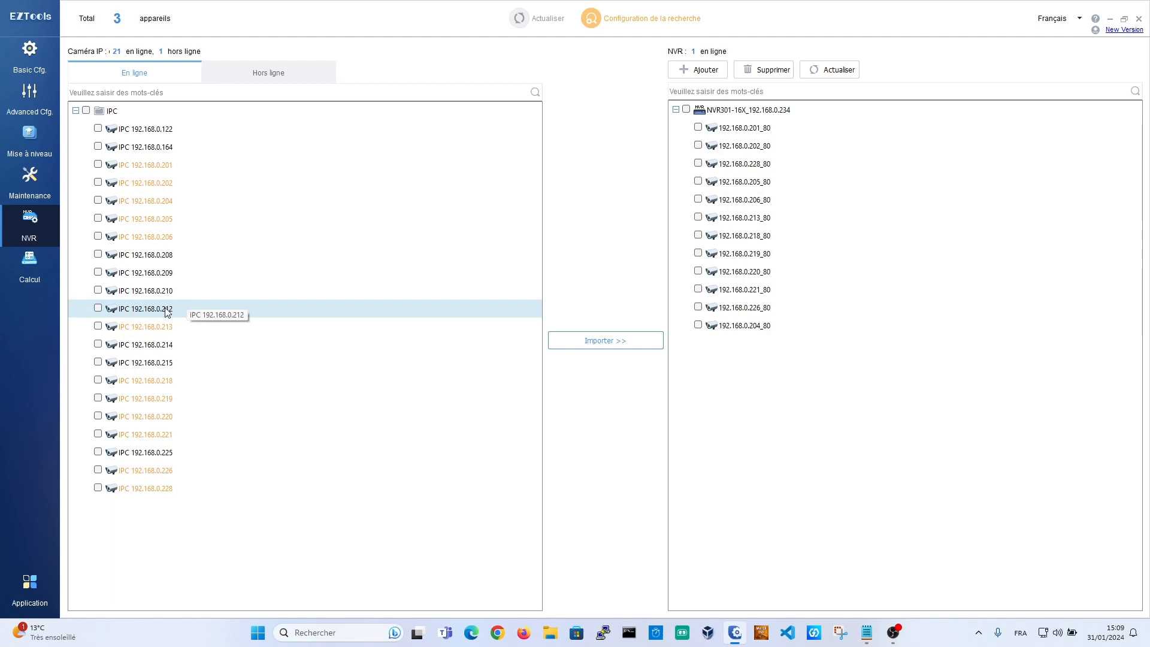
click(97, 309)
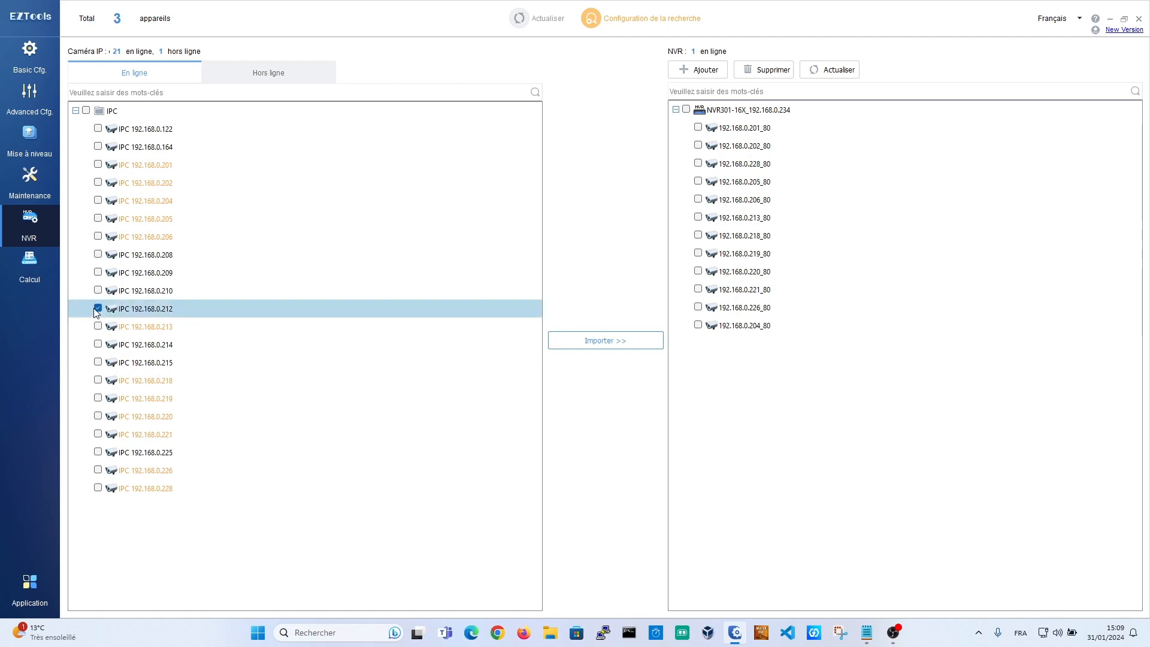
click(98, 345)
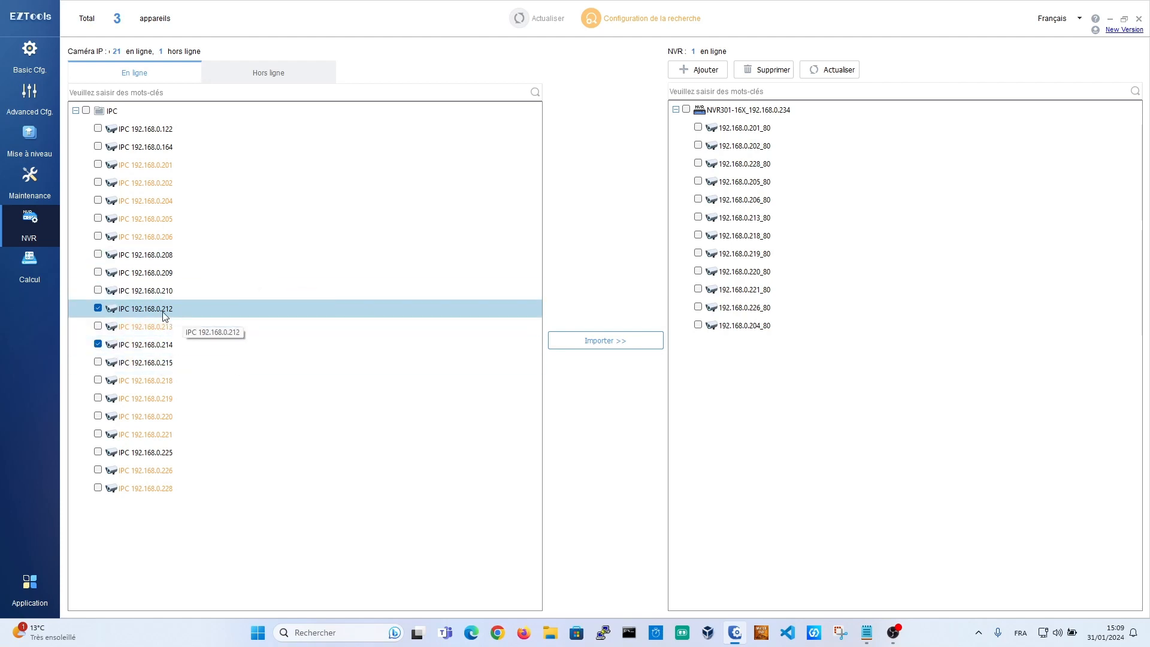
click(98, 308)
click(98, 345)
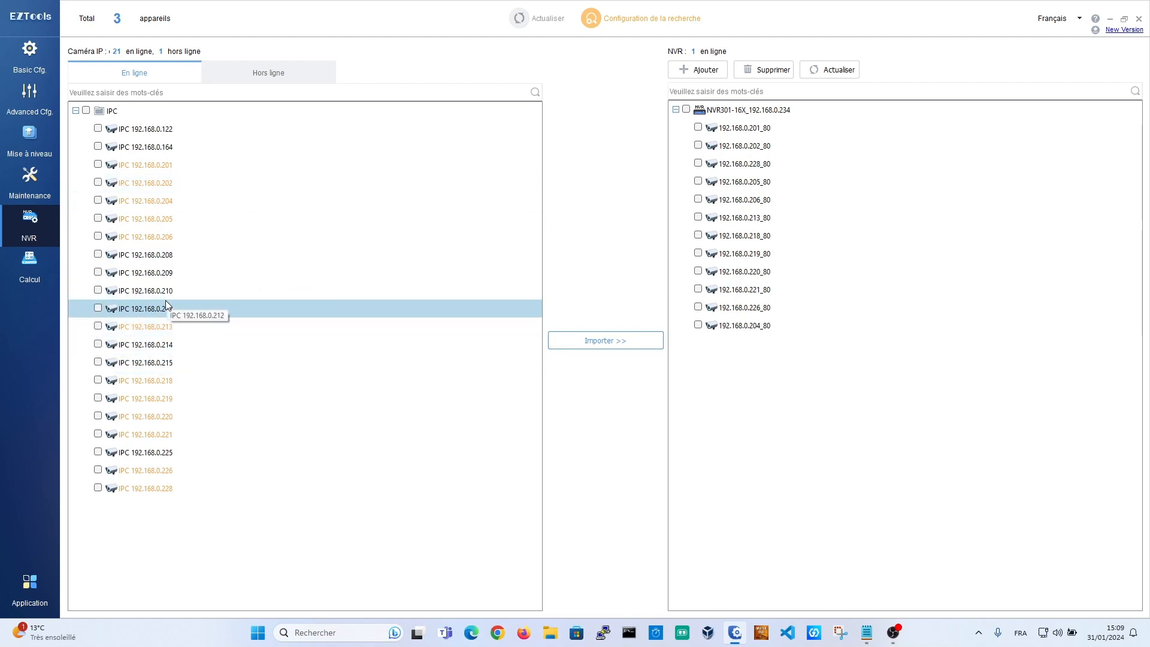
click(177, 172)
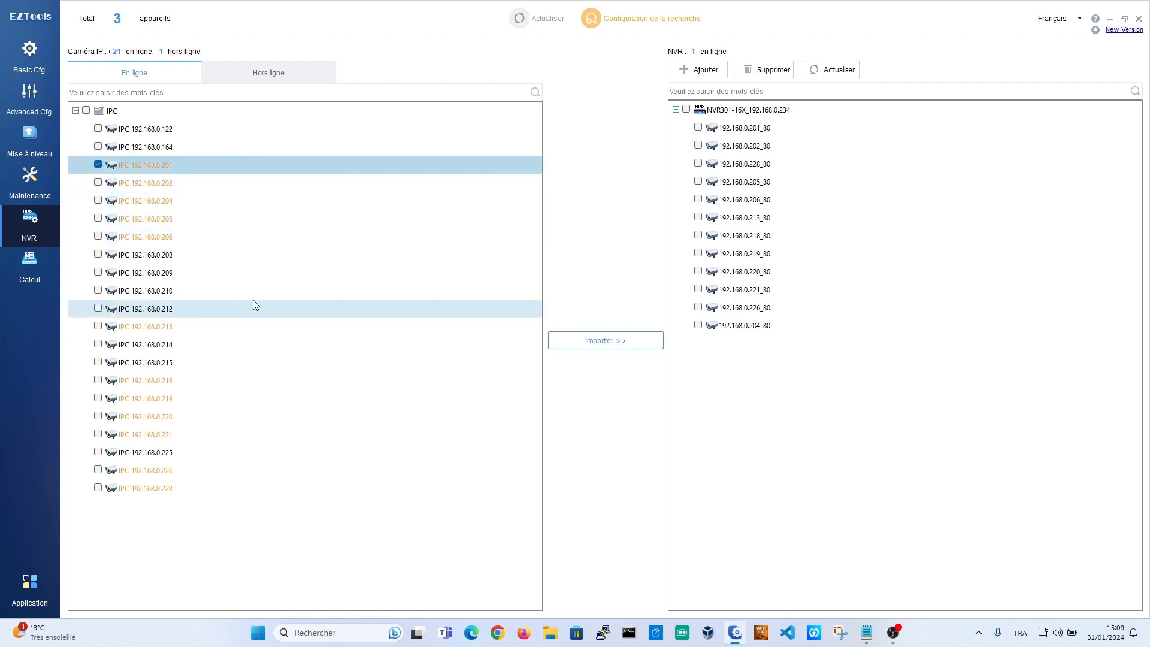
click(155, 311)
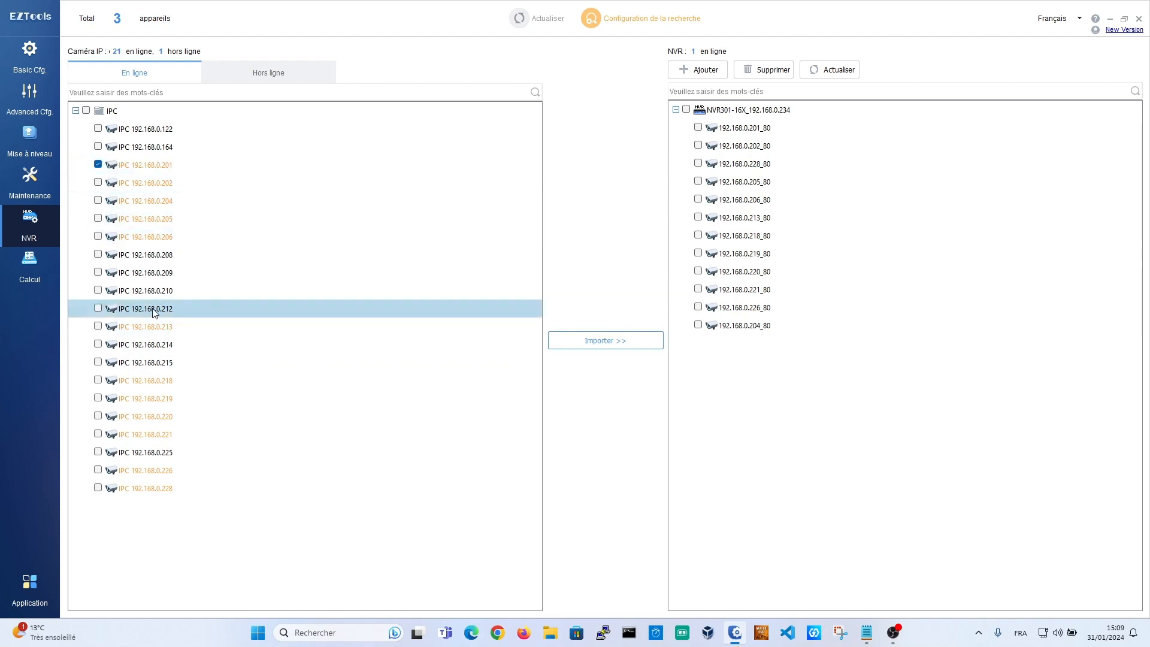
click(154, 311)
click(98, 343)
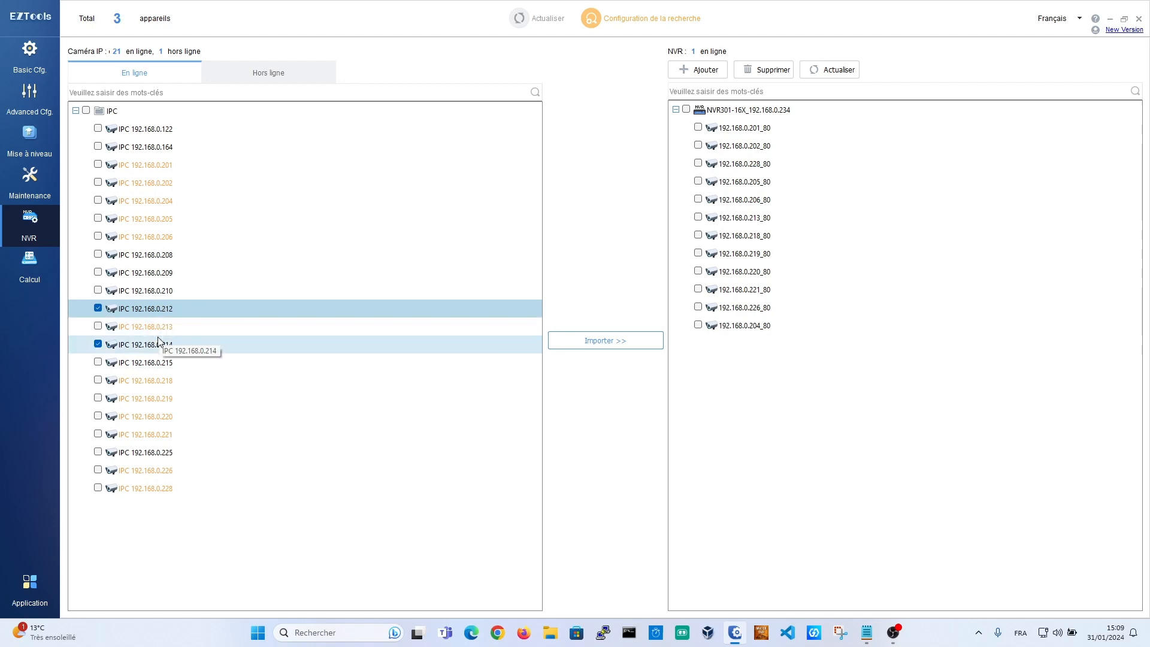
click(29, 57)
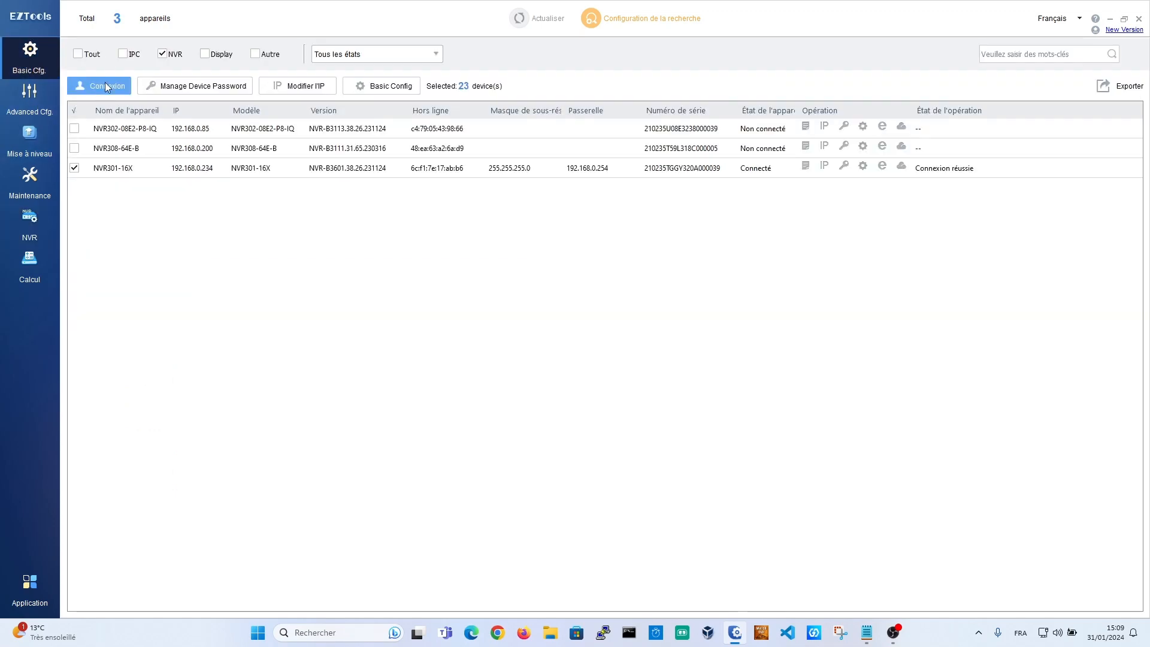
Step: Toggle the device-type filters to show all devices, including IPC cameras
click(83, 54)
click(123, 54)
click(123, 54)
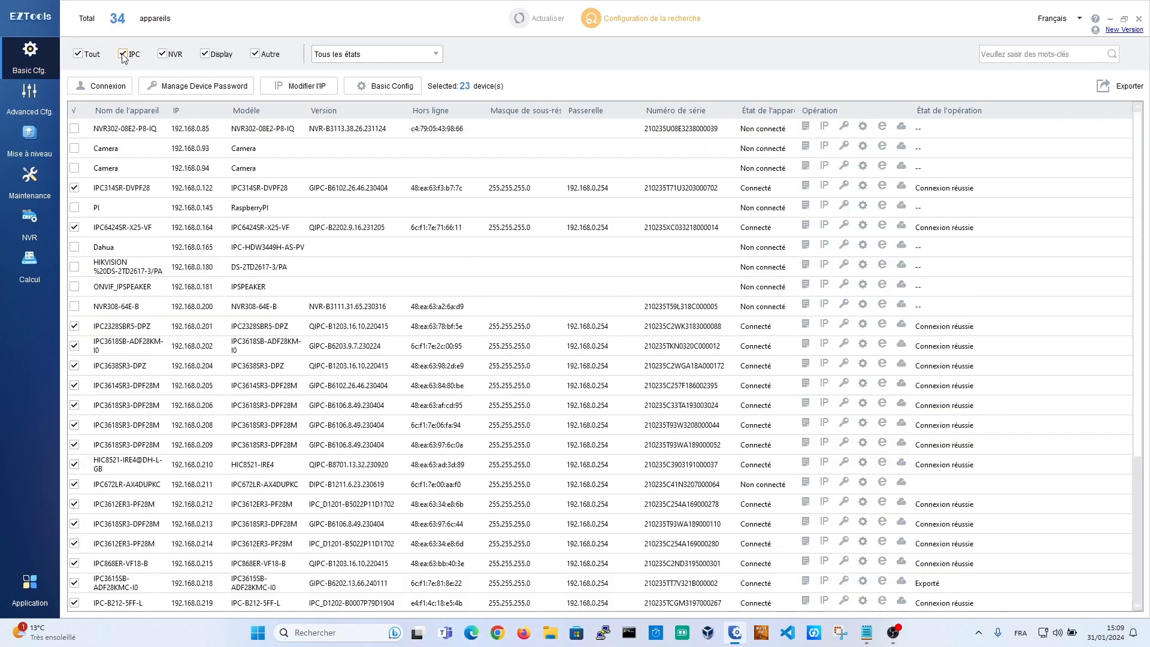
scroll(991, 376, down, 3)
scroll(990, 376, up, 3)
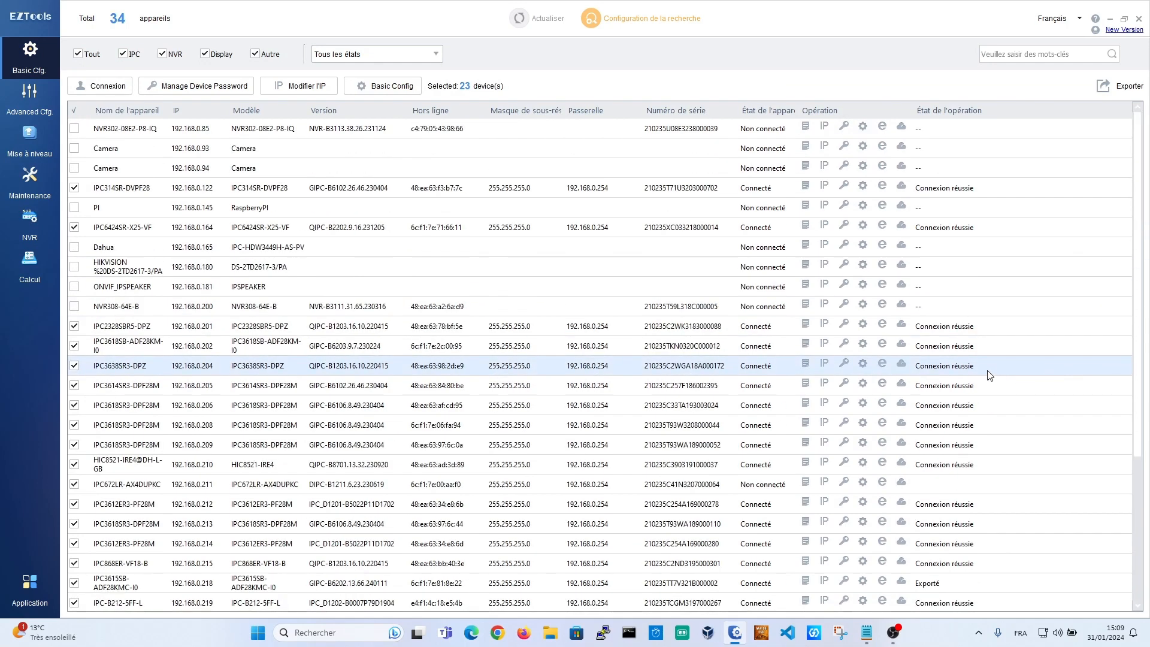
Step: On the NVR camera management page, switch between the online and offline IPC camera lists
click(30, 232)
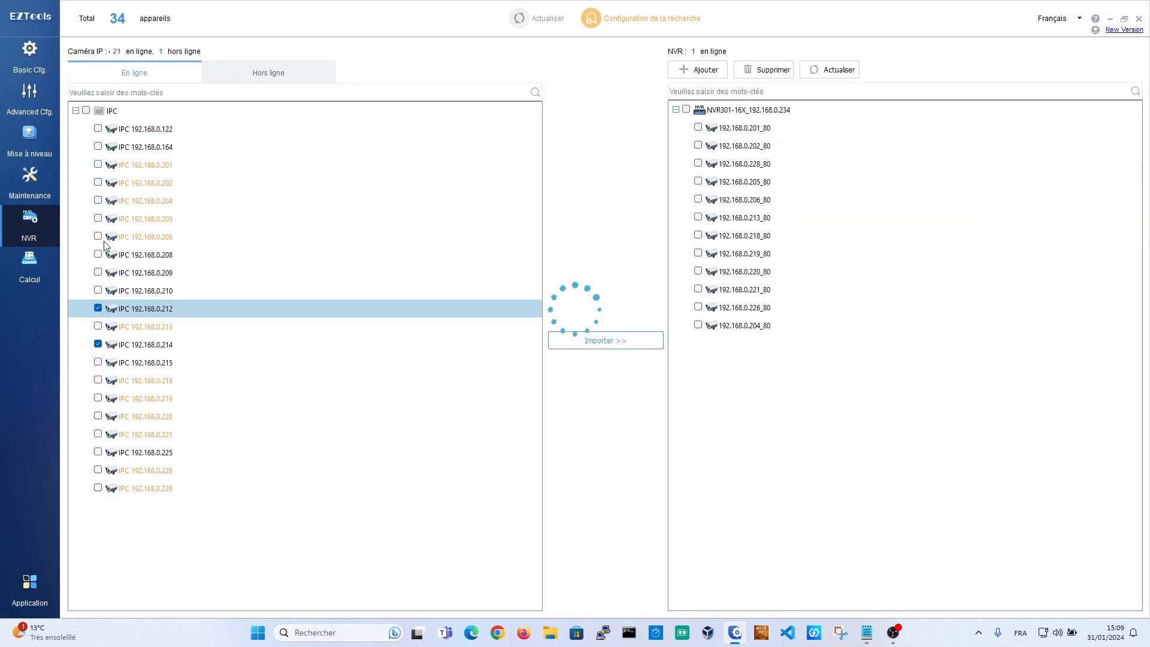
click(75, 111)
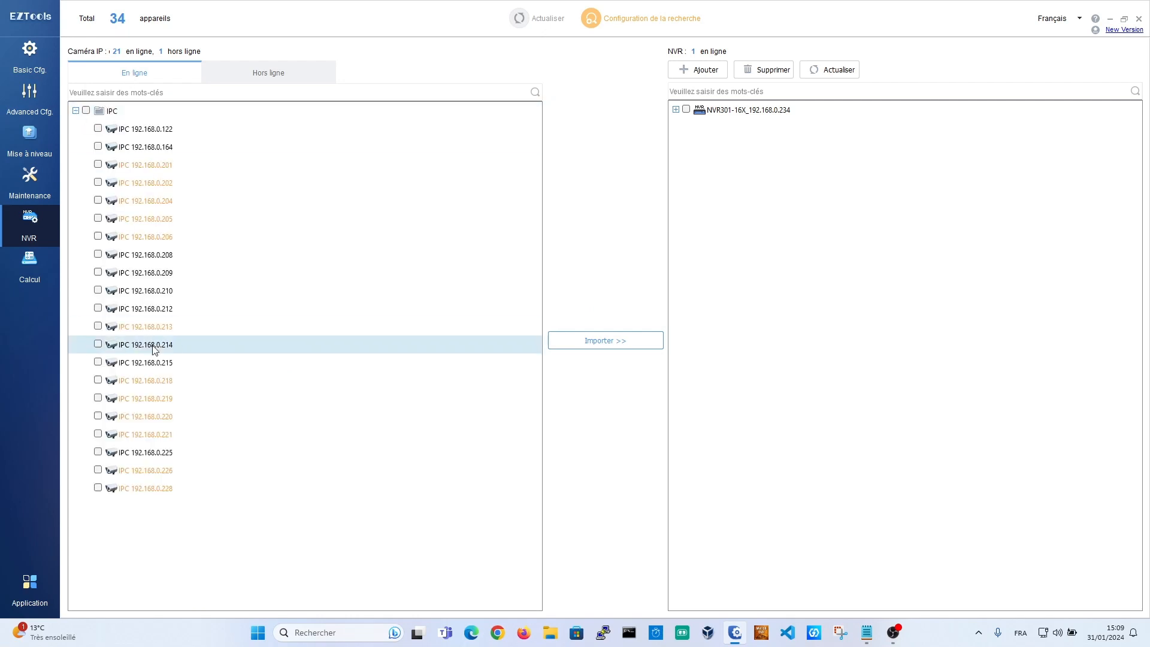
click(271, 71)
click(75, 110)
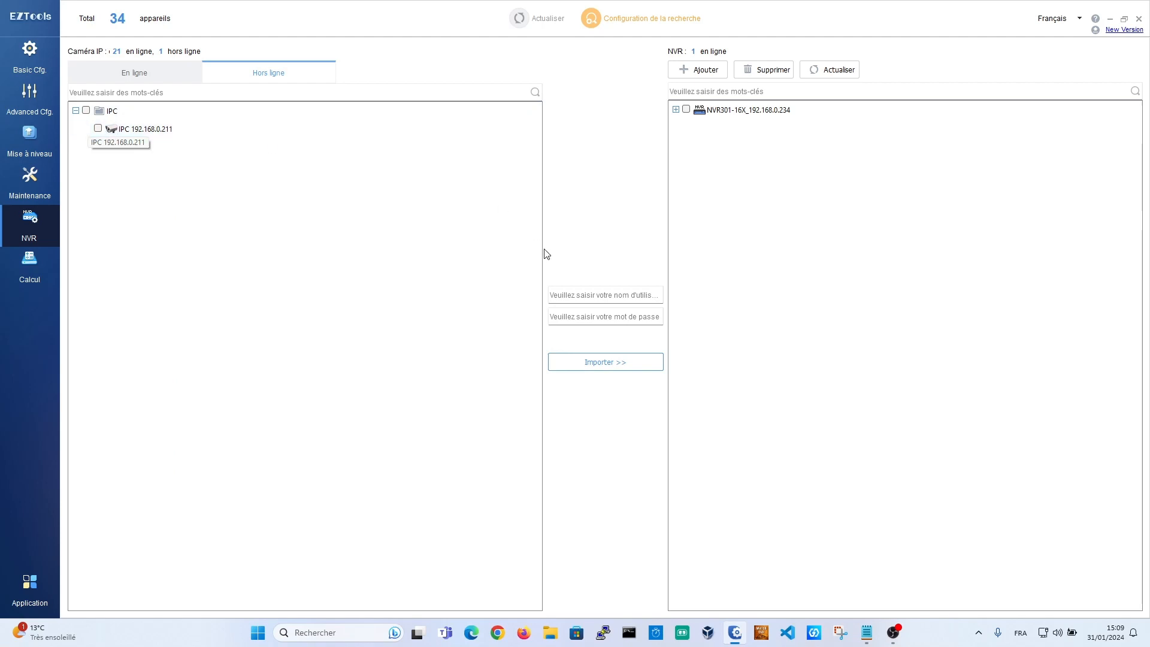
Step: Try importing a camera with test credentials, erase the rejected password, return to En ligne and quit
click(596, 292)
text(toto)
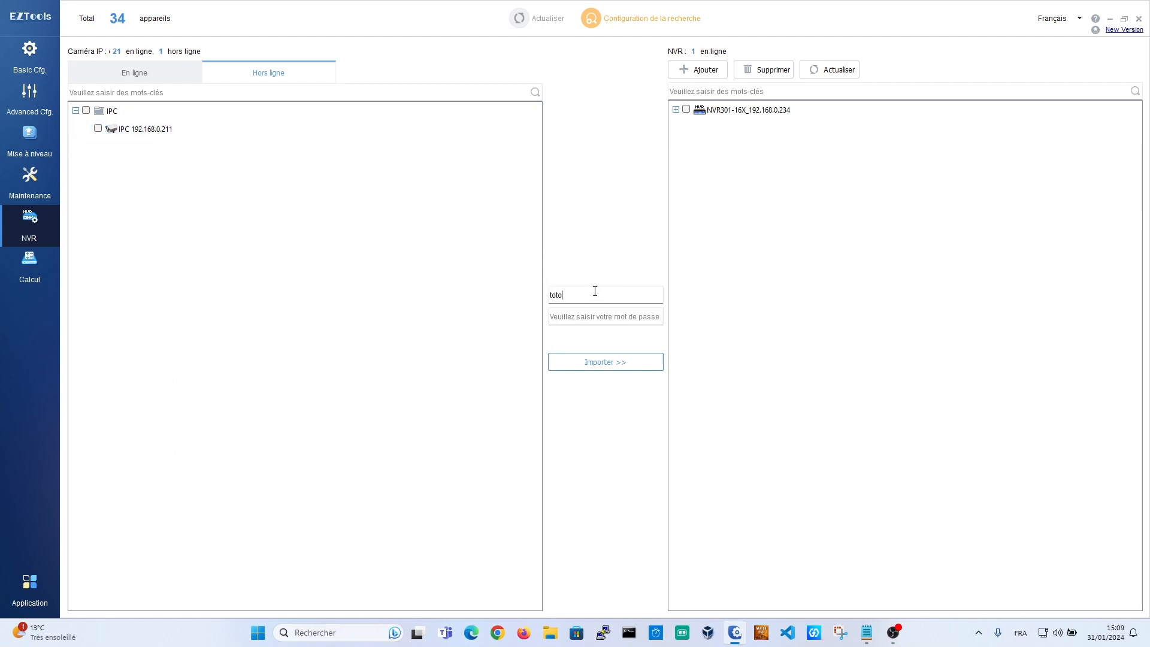
key(Tab)
text(t)
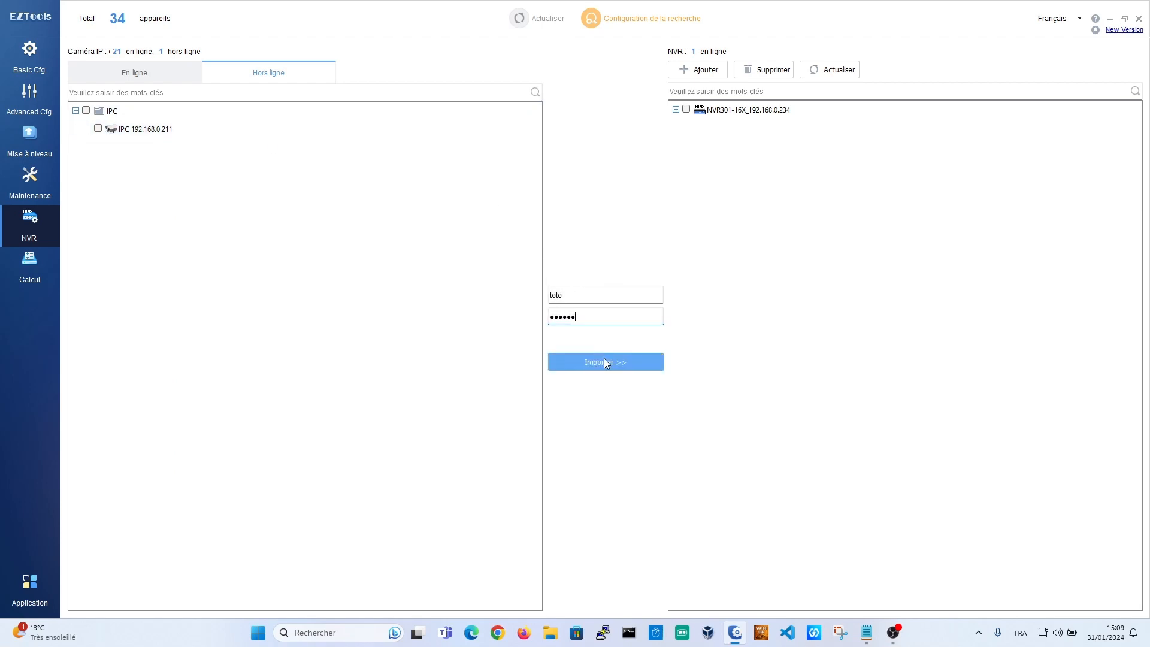
click(602, 359)
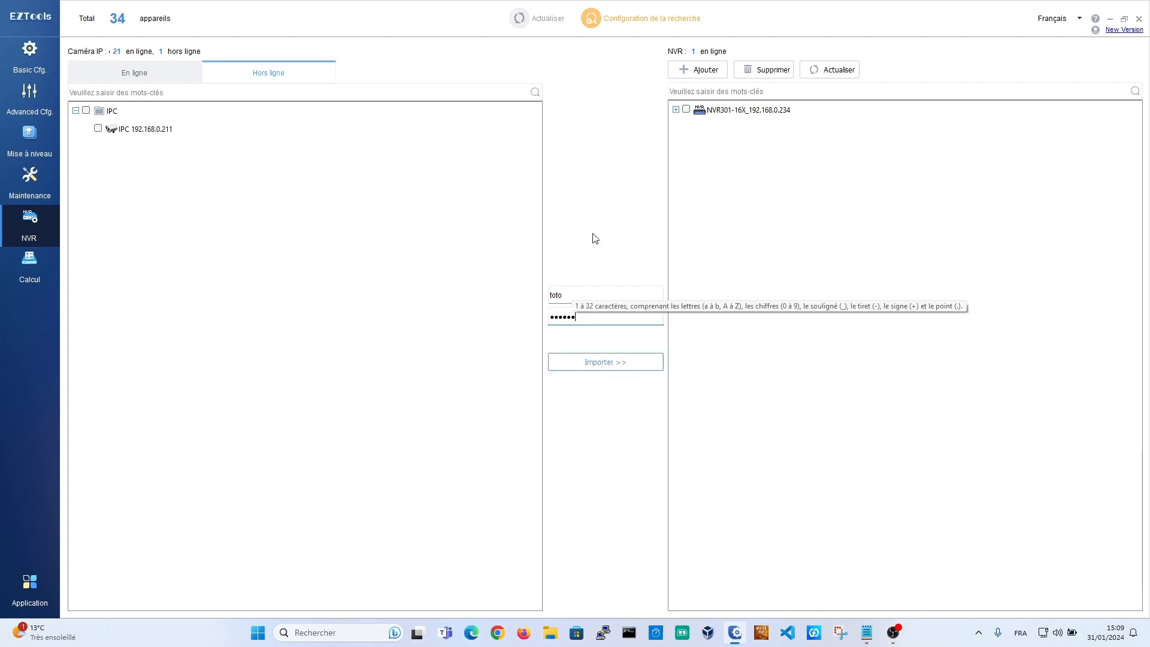
double_click(599, 317)
key(BackSpace)
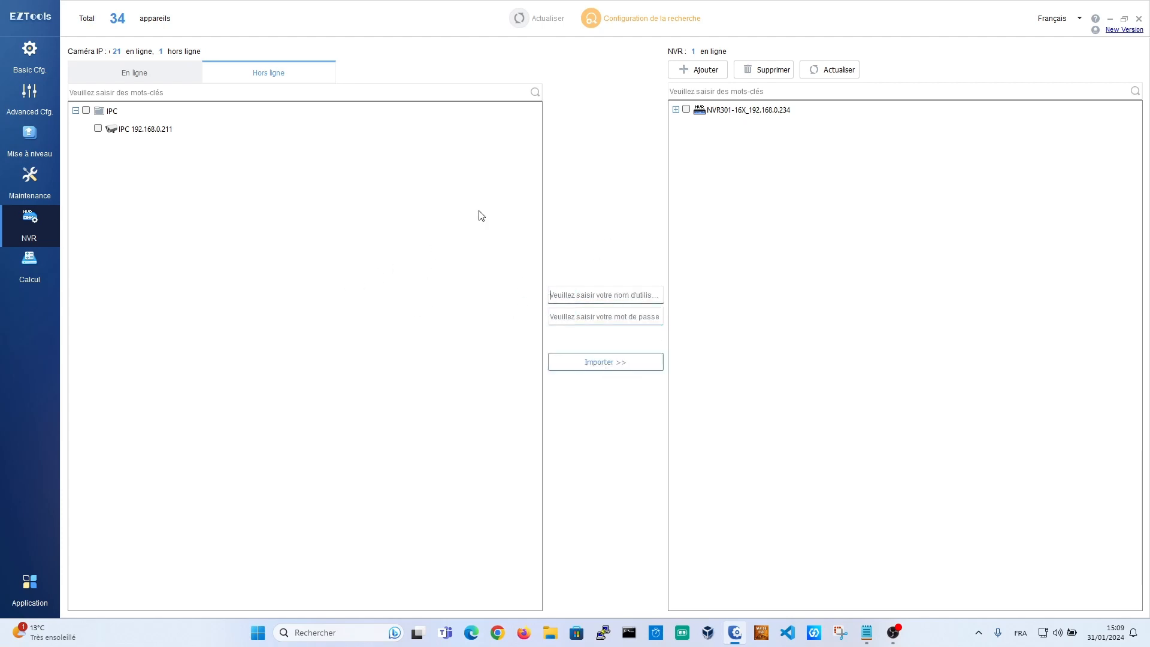
click(131, 69)
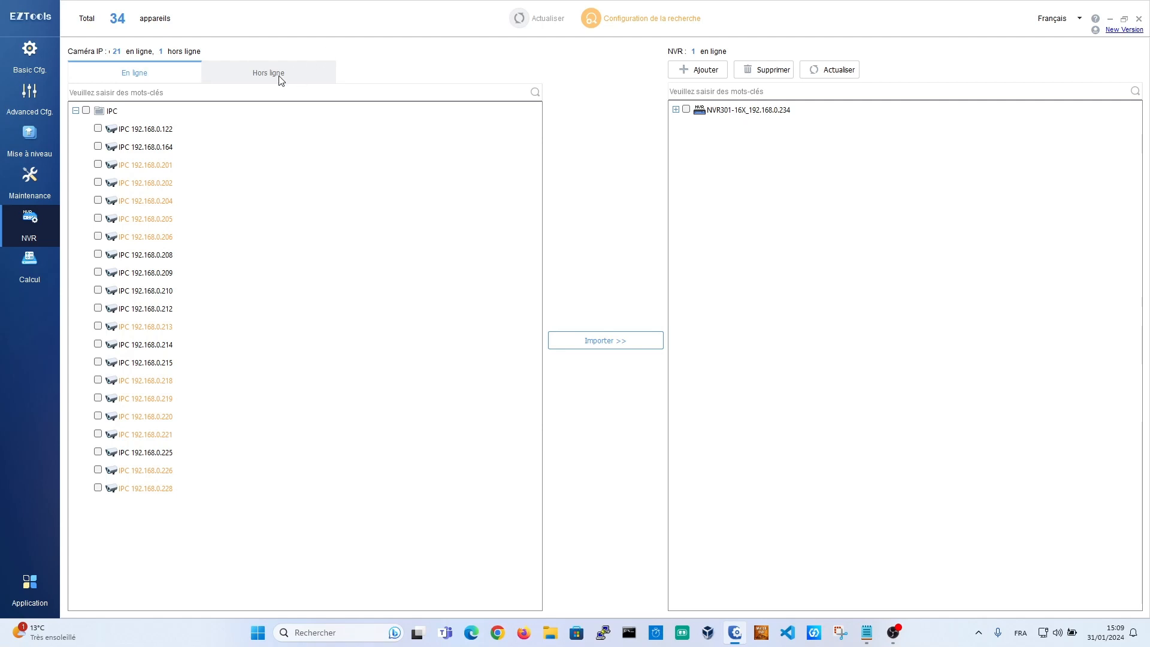
click(1138, 18)
Step: Restart EZTools maximized, filter to NVR devices, and log in to the NVR301-16X recorder
click(599, 354)
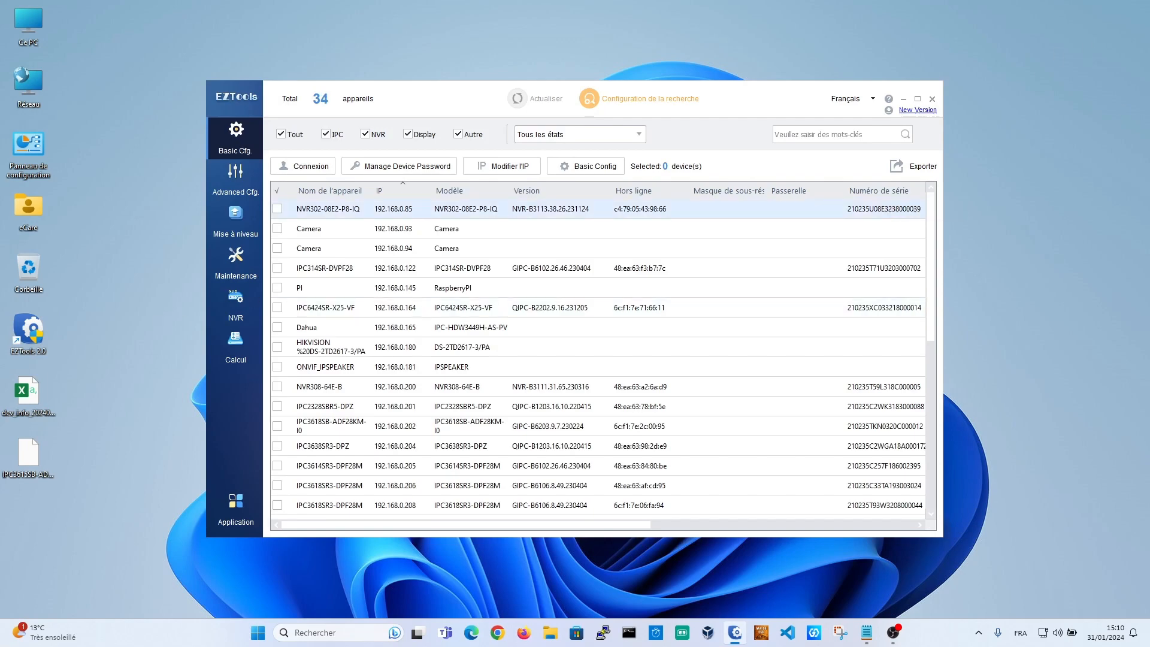
click(916, 98)
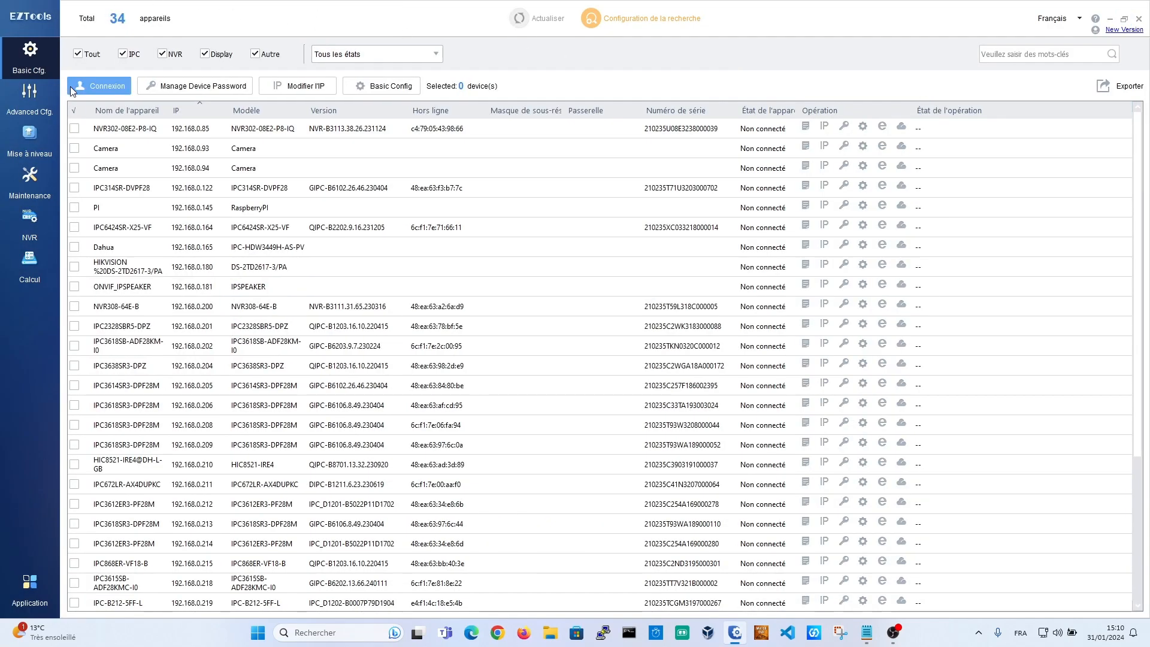
click(74, 55)
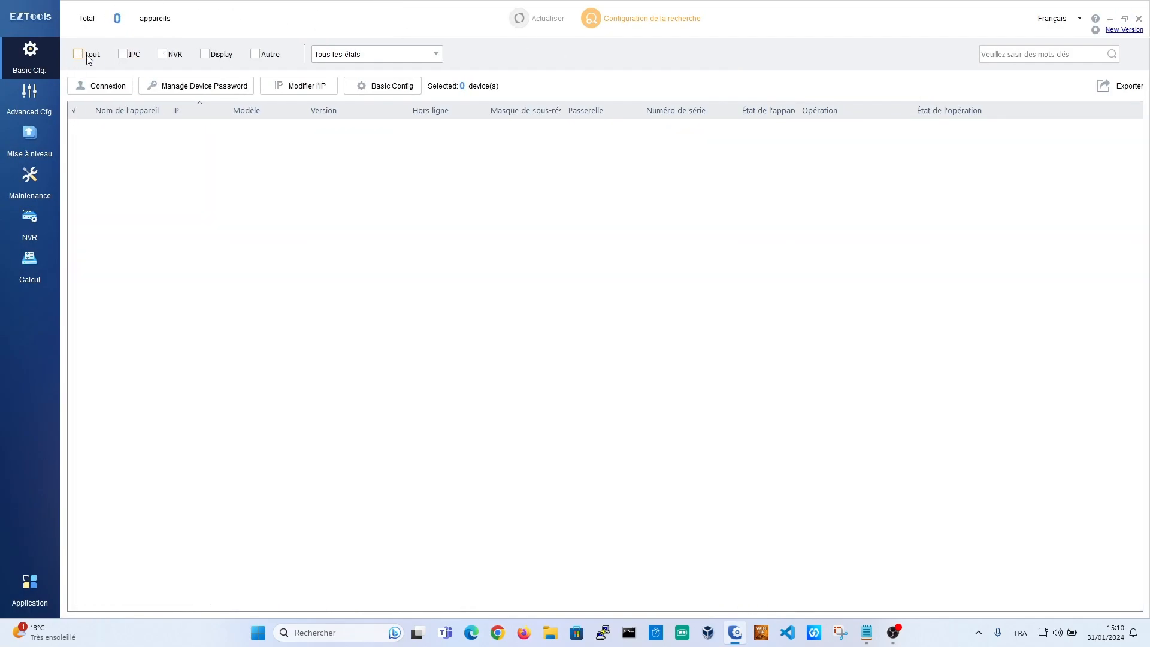
click(162, 54)
click(160, 168)
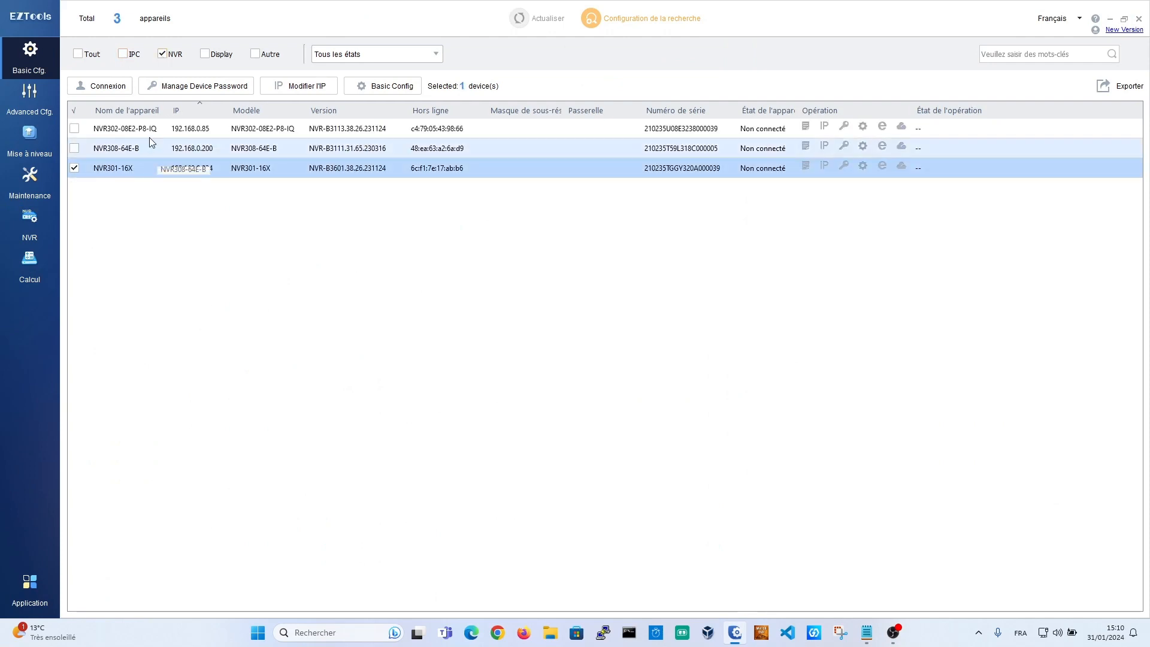
click(118, 87)
click(590, 378)
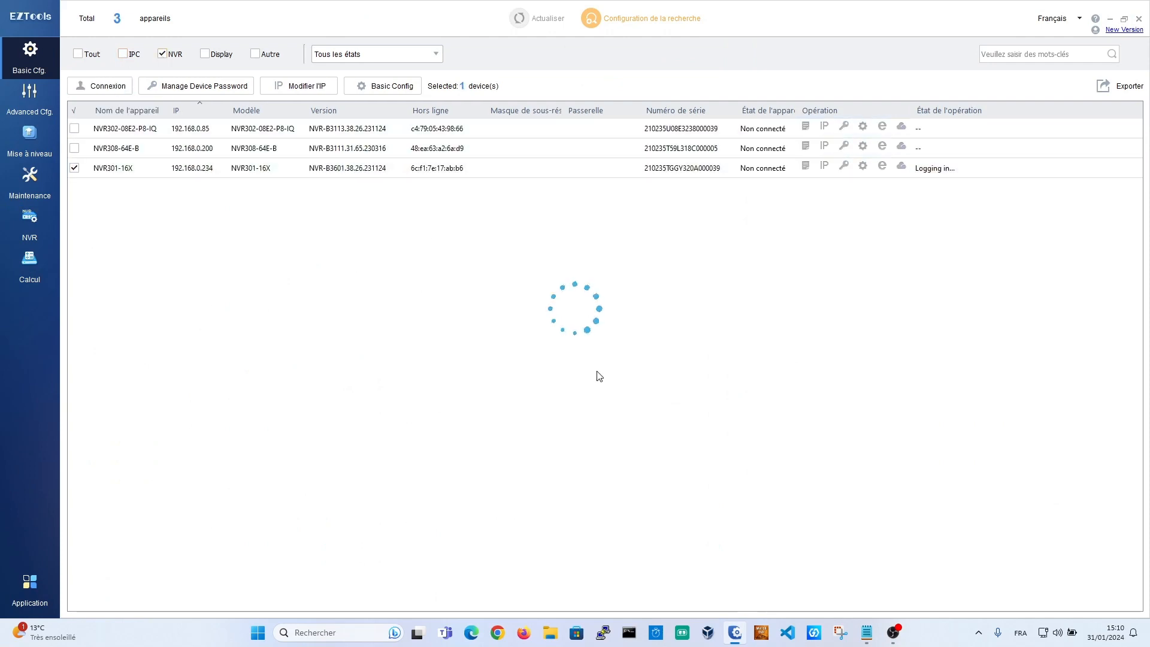
Step: Show all device types again and go to the NVR camera-import page
click(82, 54)
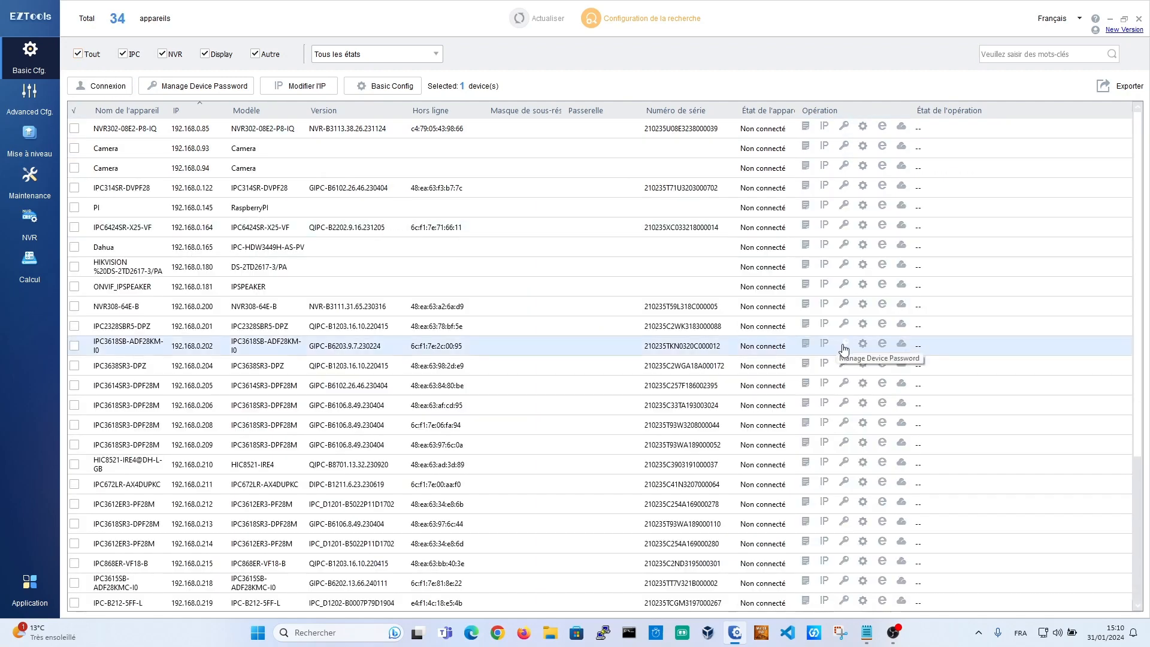
scroll(787, 360, down, 5)
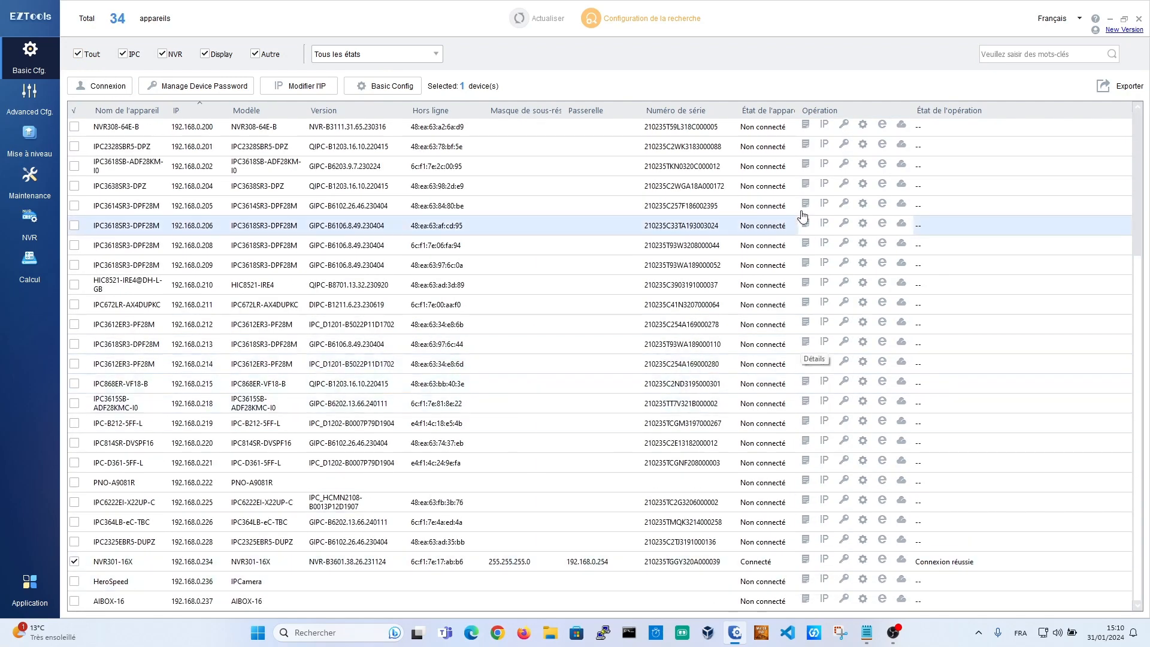
click(42, 218)
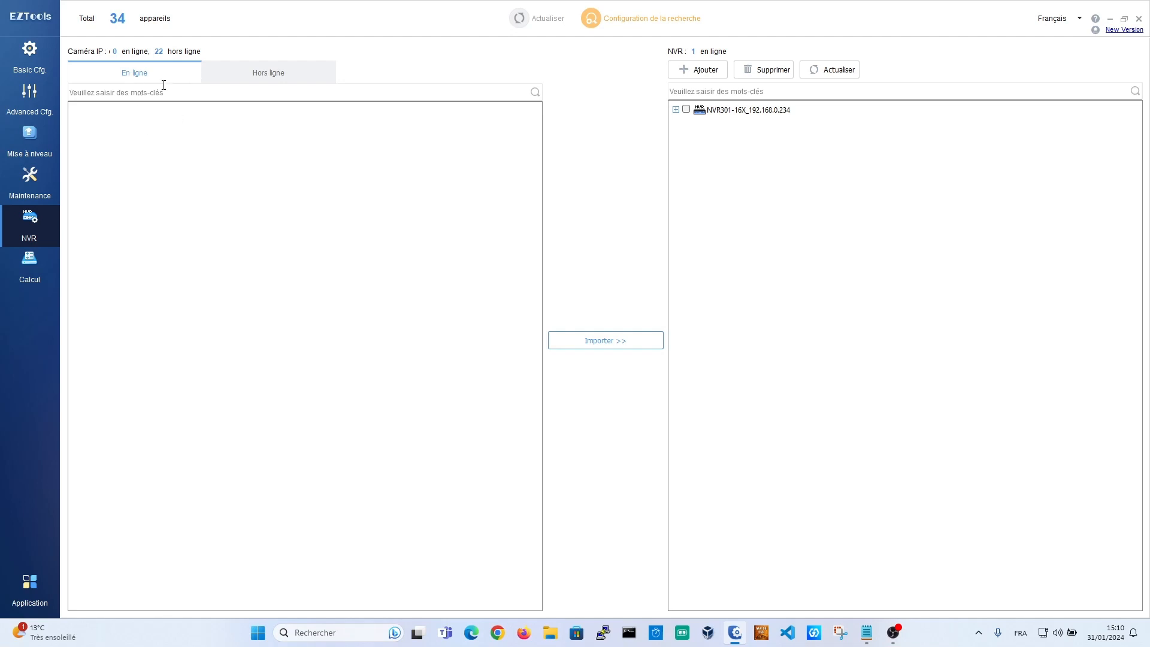
Step: Mark offline IPC cameras 192.168.0.212 and 192.168.0.214 for import
click(297, 71)
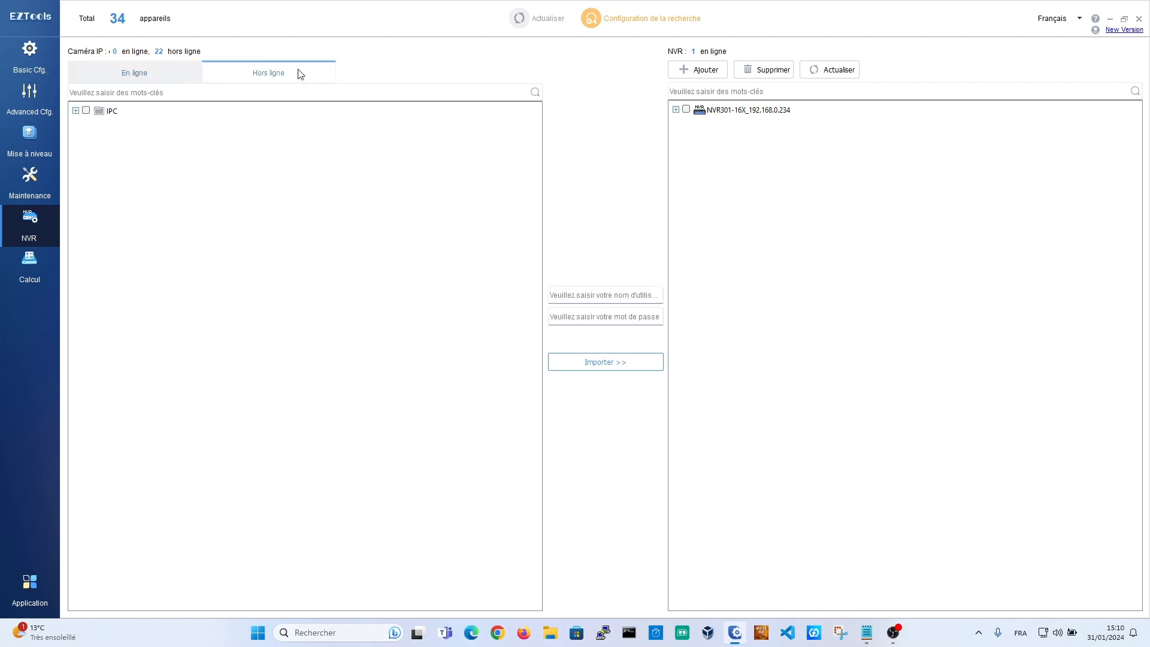
click(75, 110)
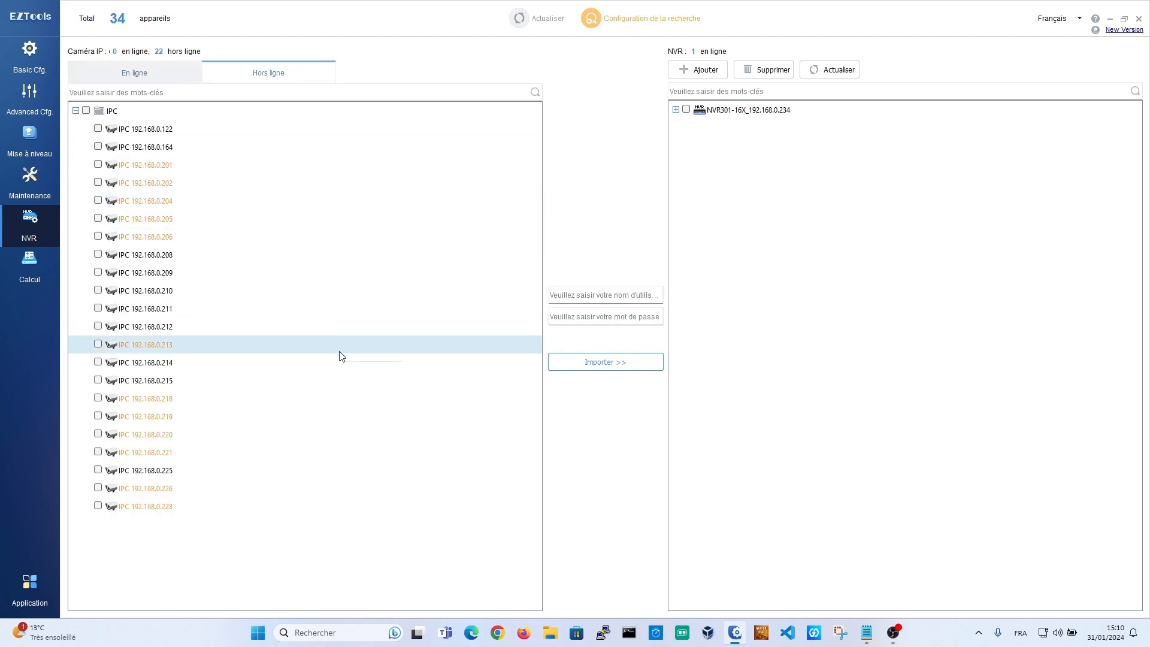
click(97, 325)
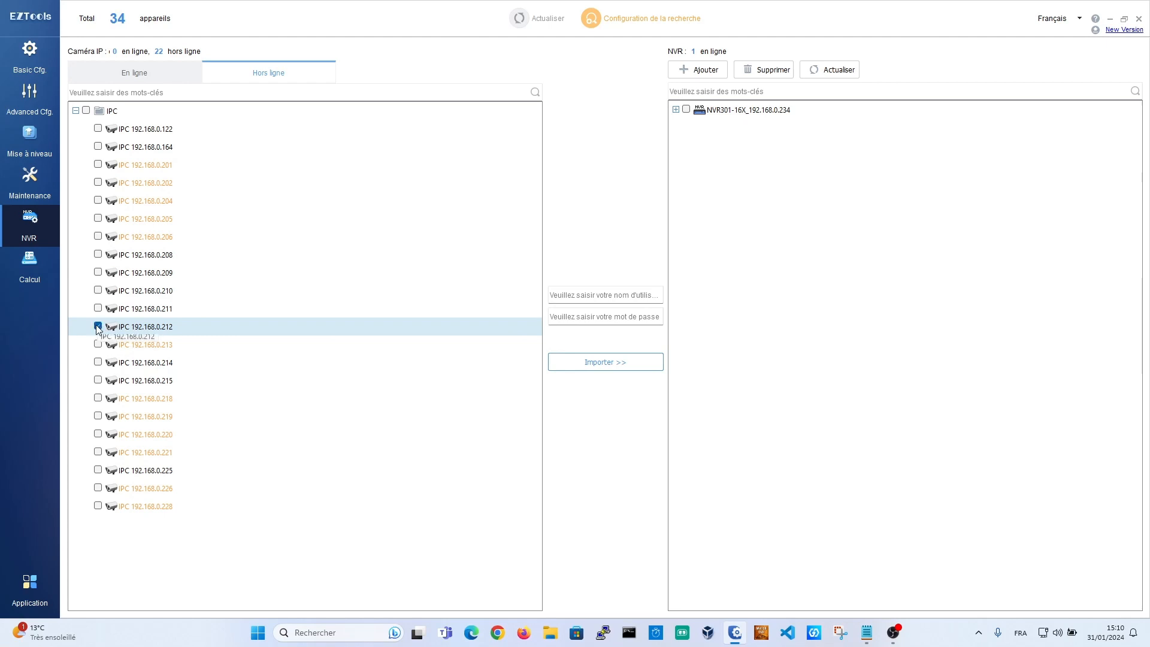
click(98, 362)
click(676, 109)
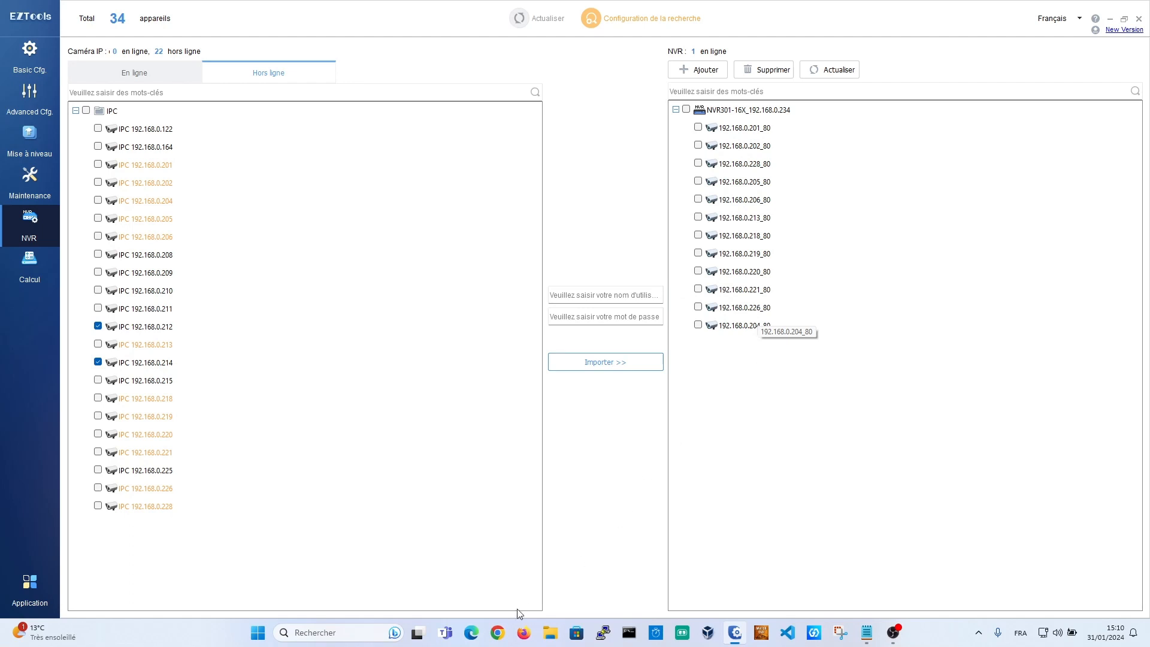
Step: Enter the camera username and password and import both cameras into NVR301-16X
click(569, 295)
text(admin)
key(Tab)
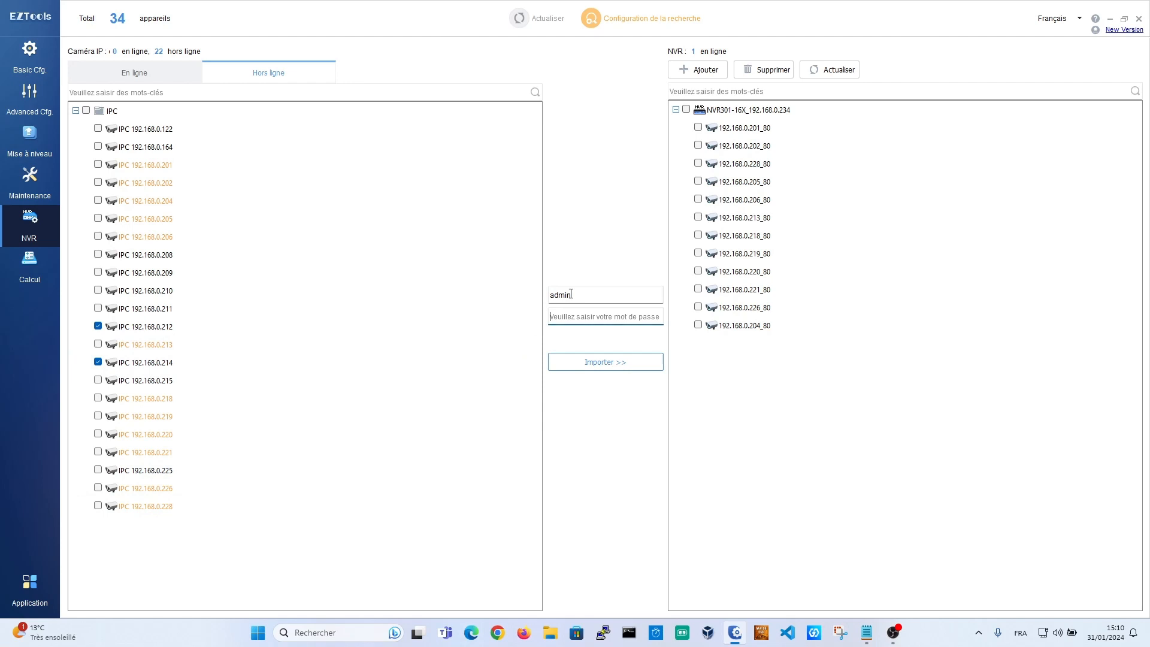
text(ad)
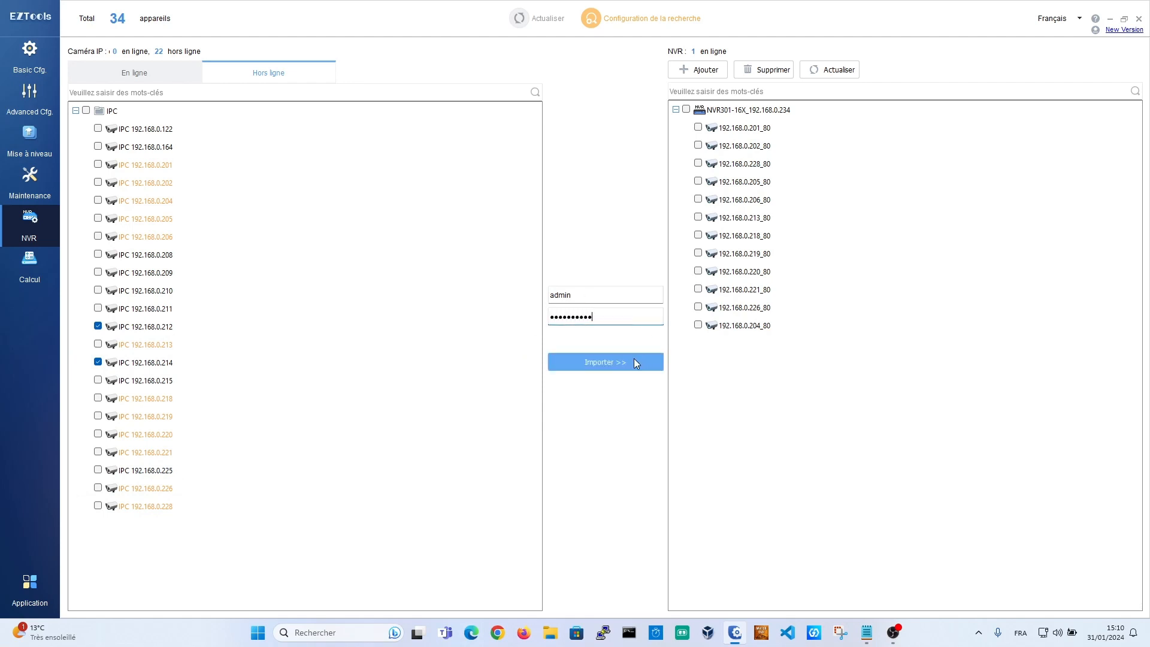
click(687, 110)
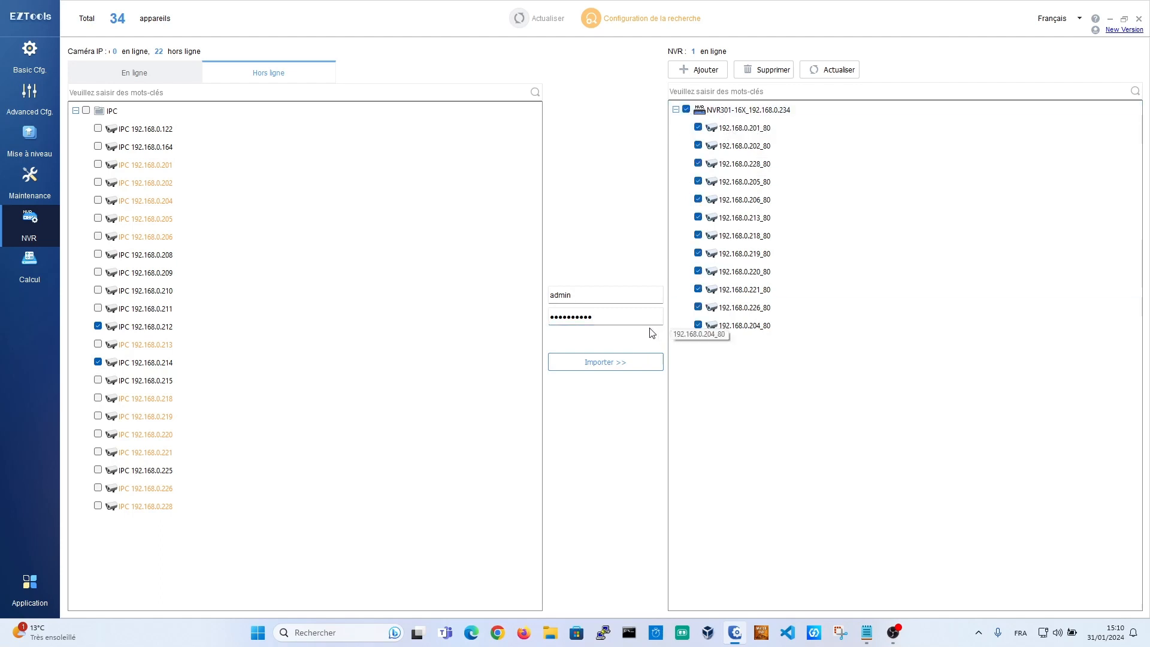
click(632, 361)
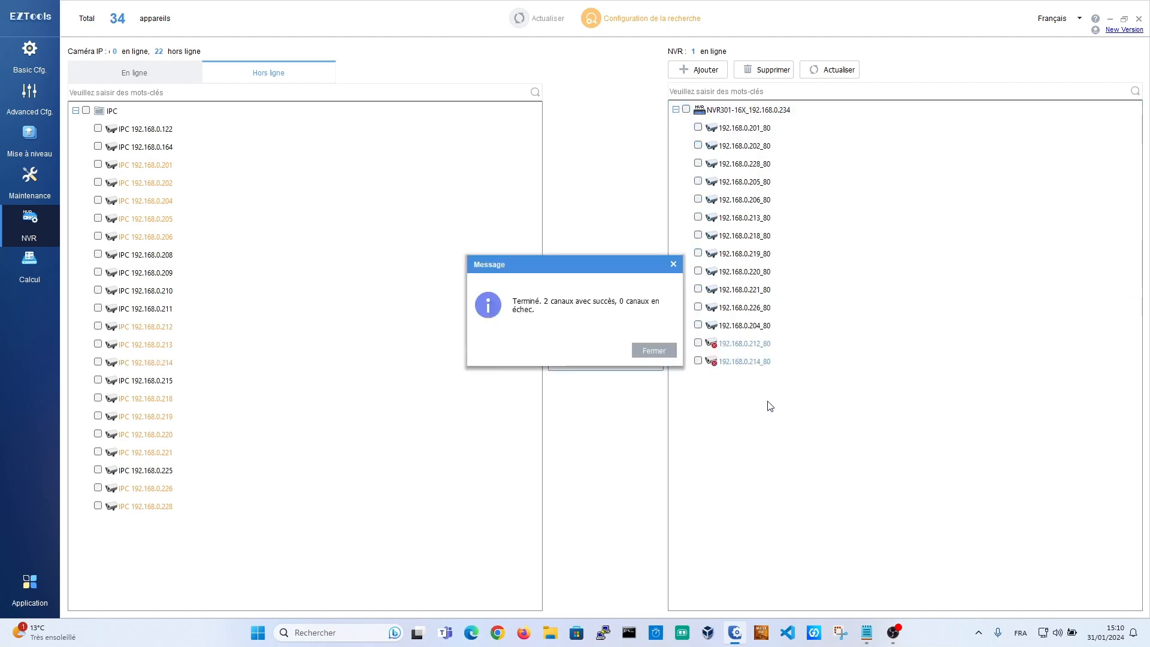
click(676, 263)
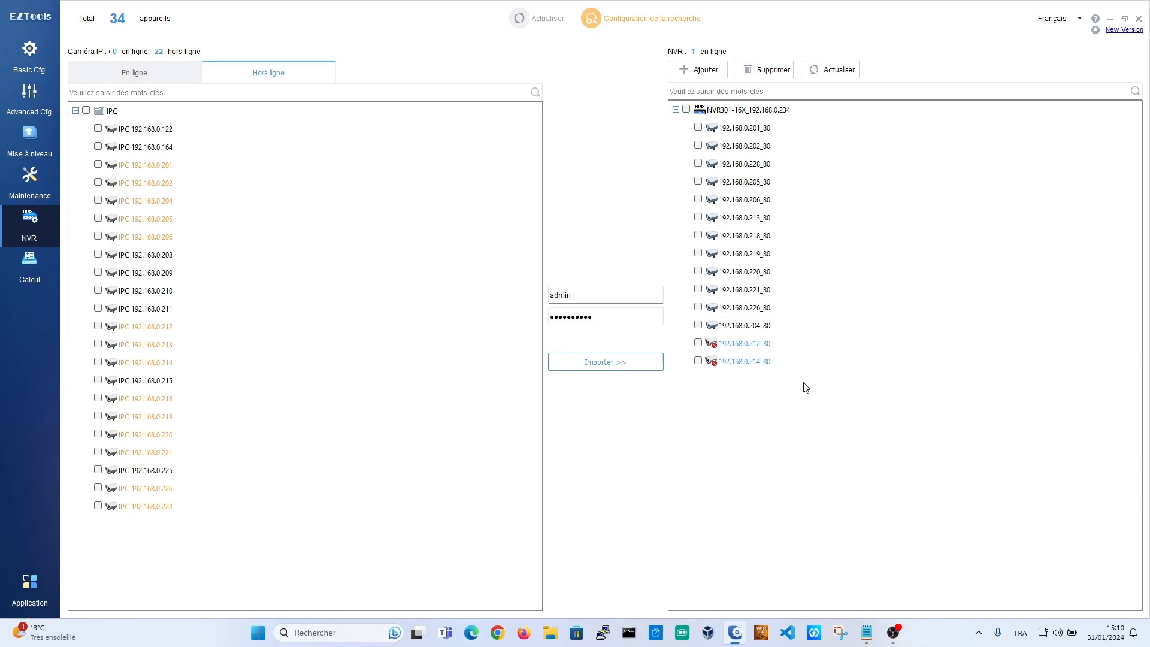
Step: Refresh the recorder's channel list, check the online cameras, and go to the storage calculator
click(844, 70)
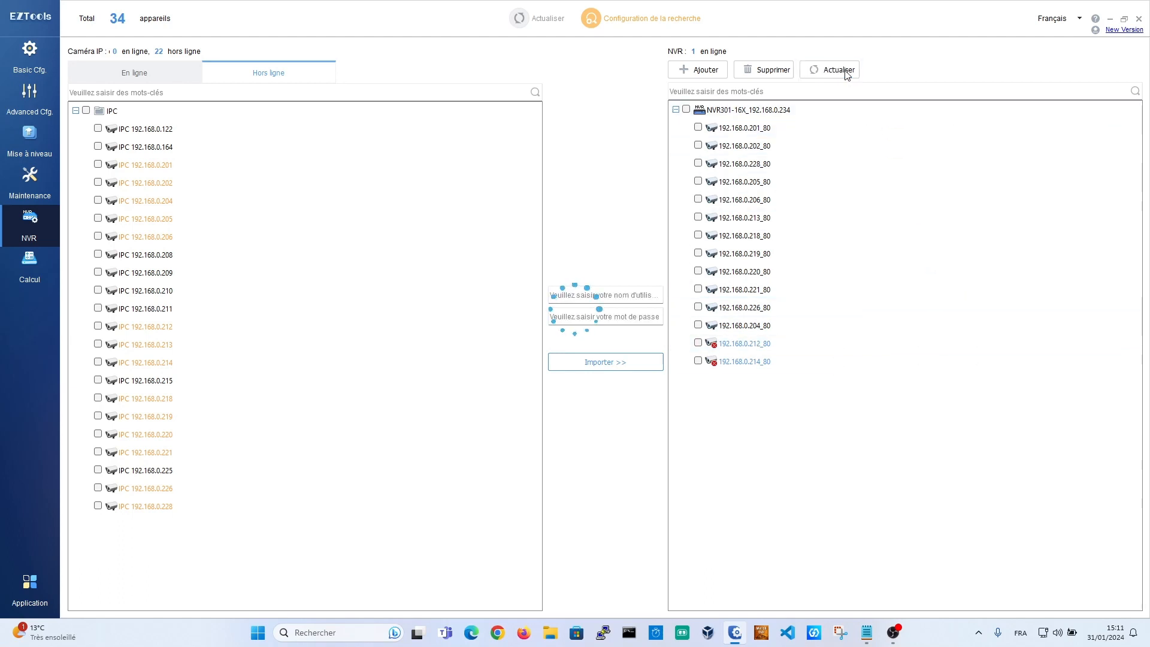
click(676, 110)
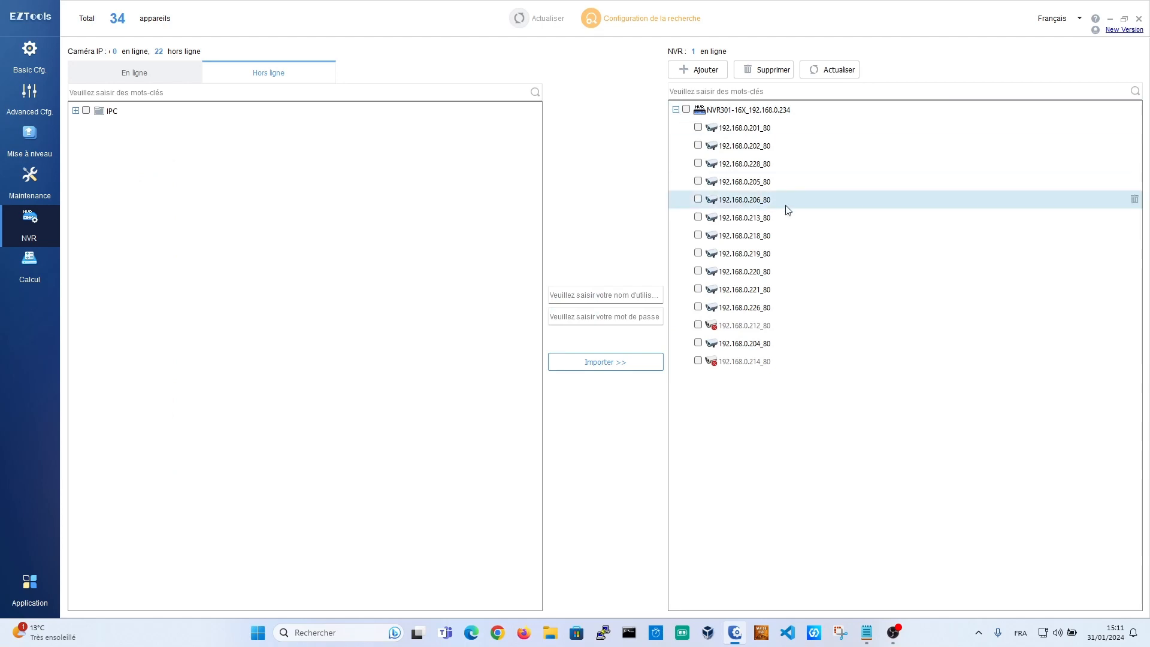
click(844, 70)
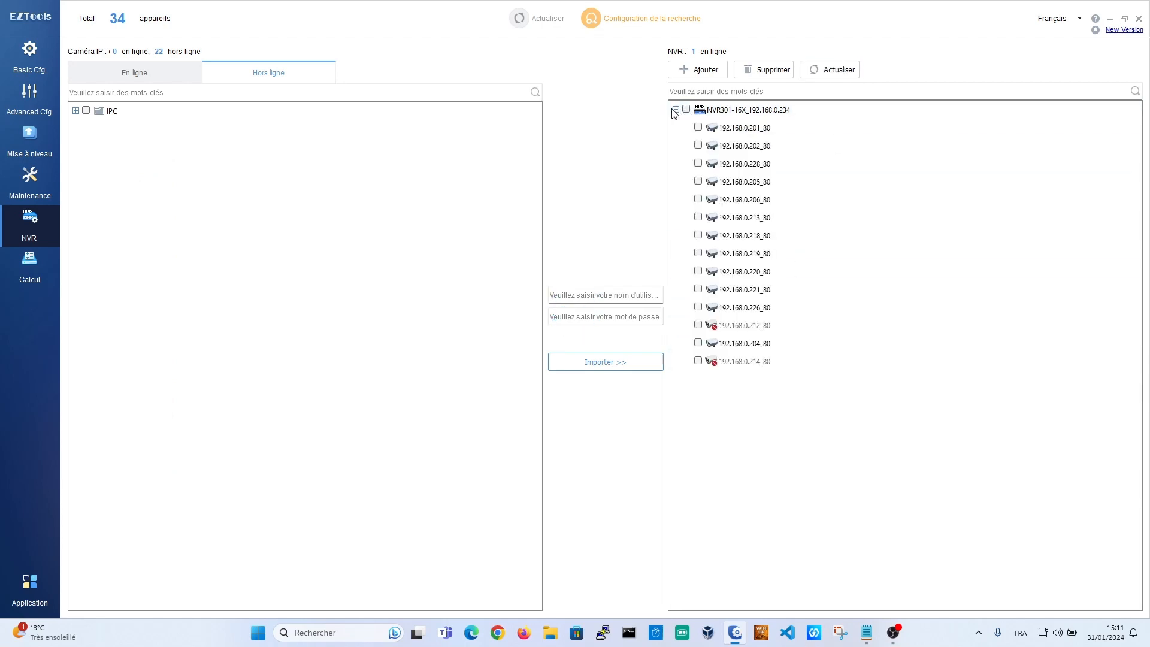
click(828, 70)
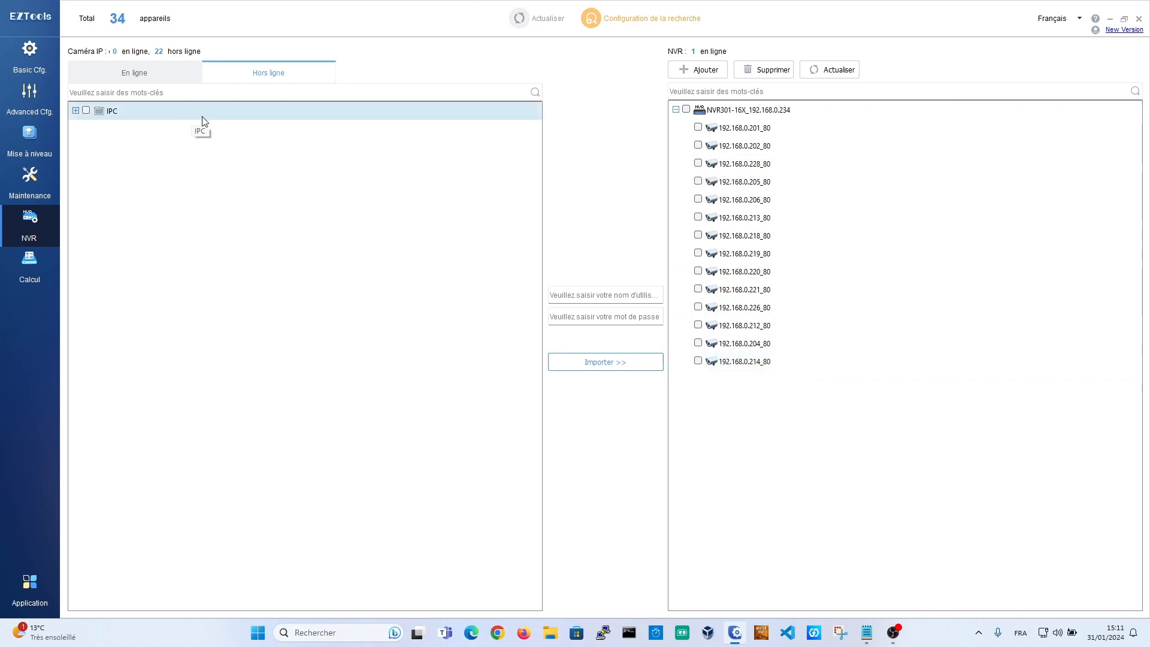
click(173, 76)
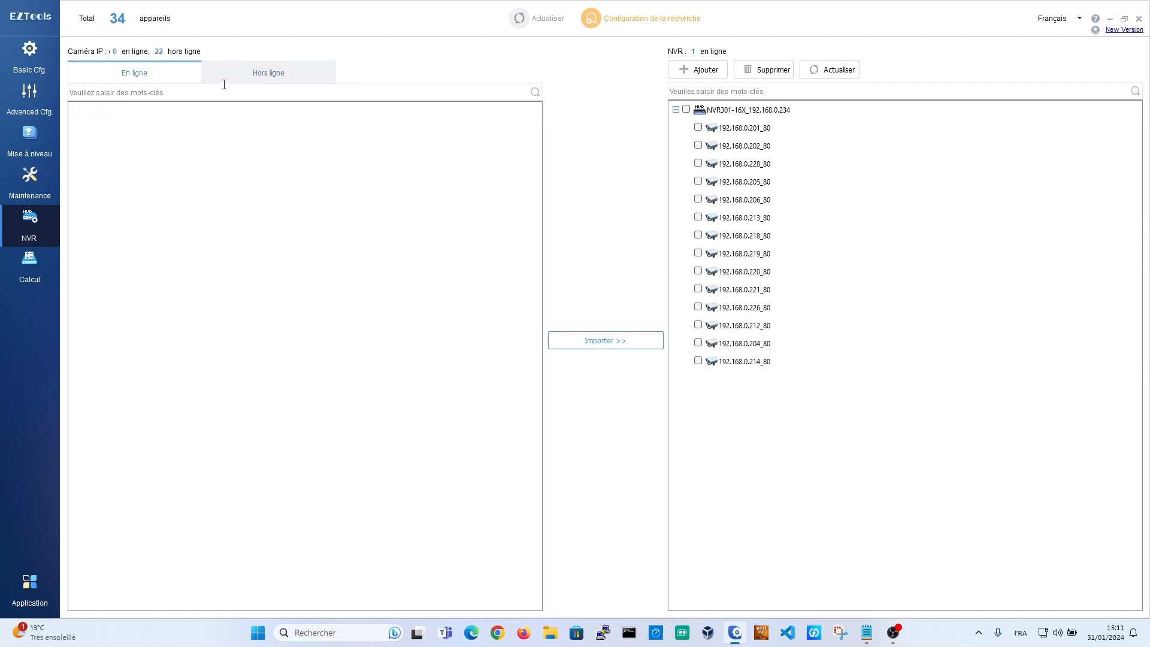
click(41, 275)
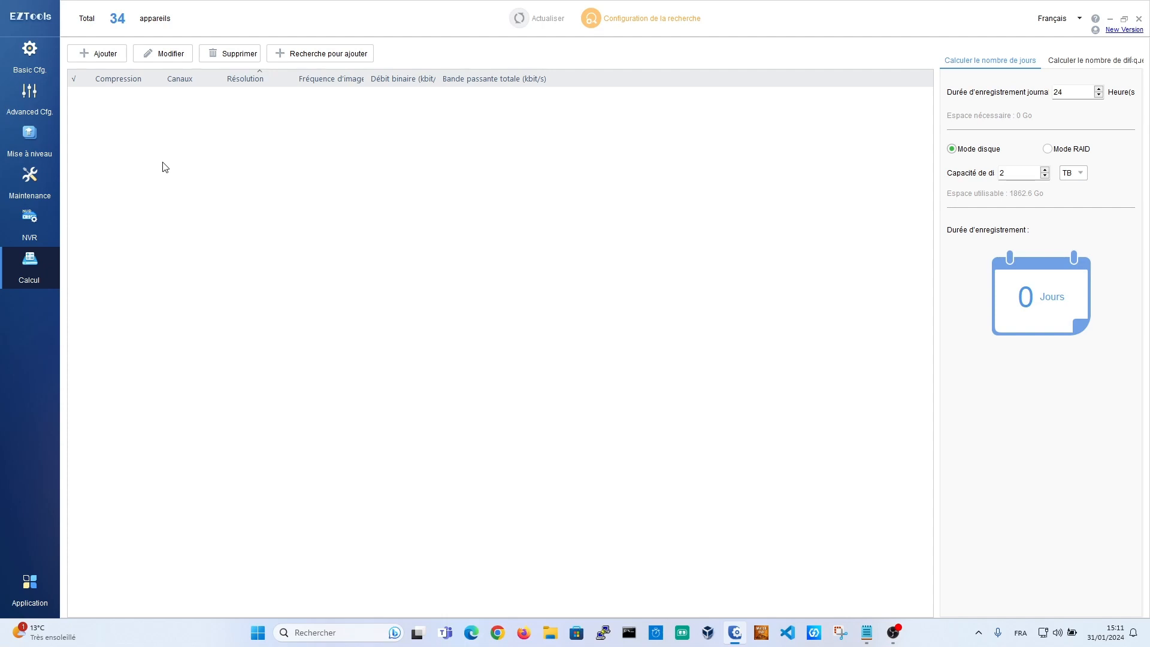
click(111, 54)
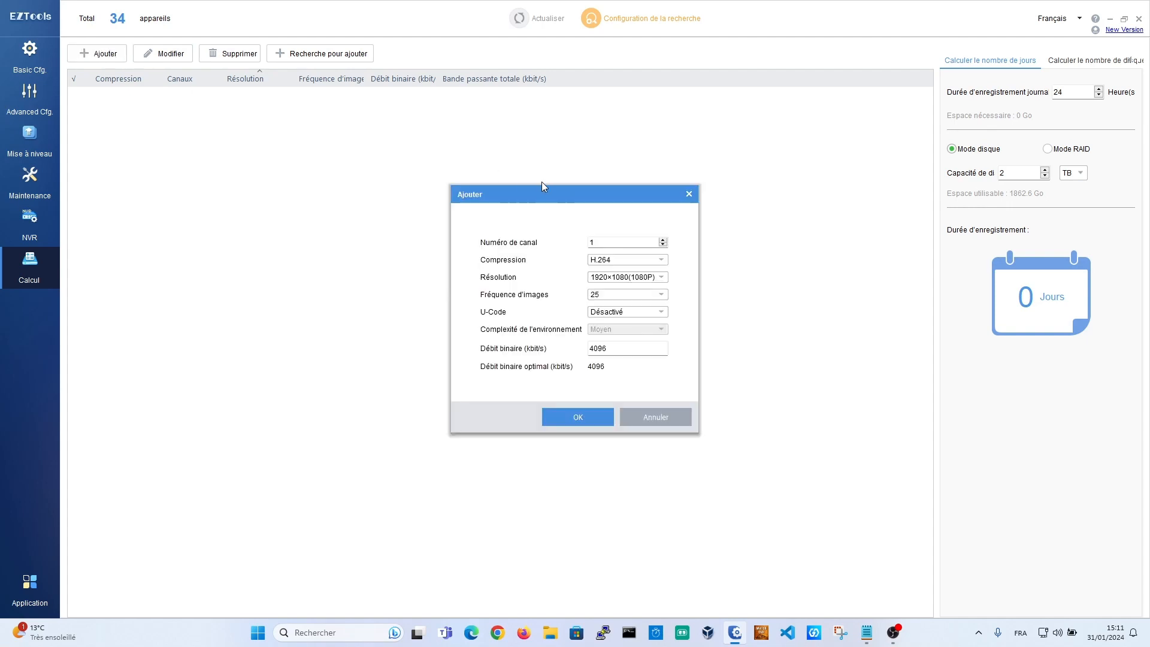
drag(610, 245, 151, 153)
text(6)
click(654, 278)
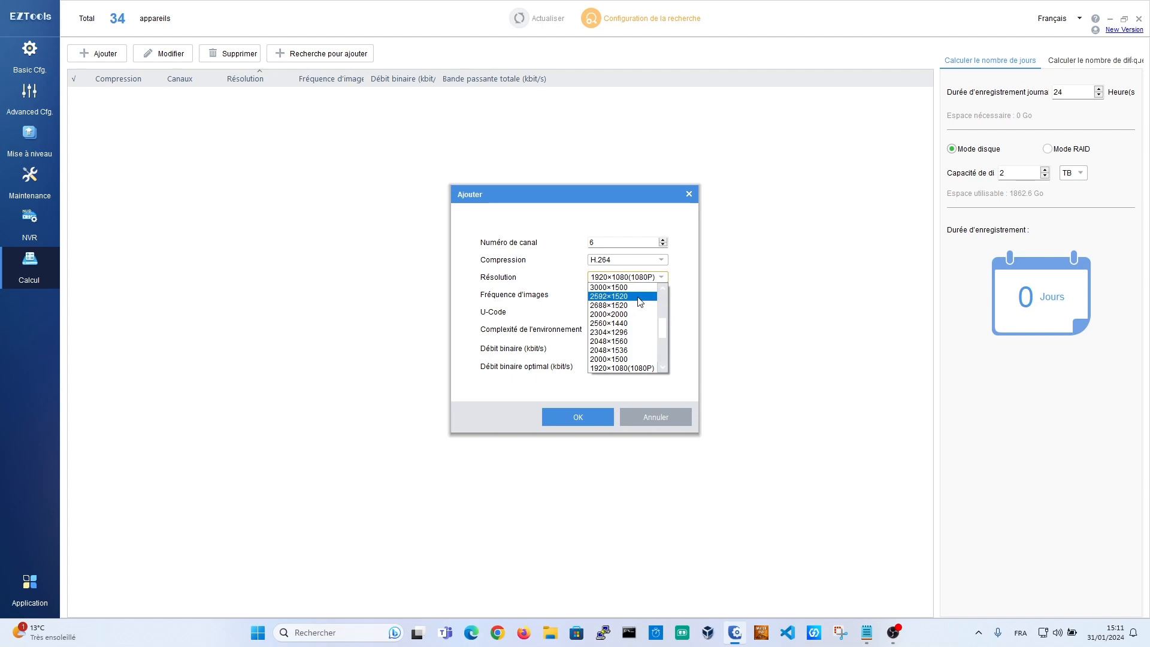
click(637, 305)
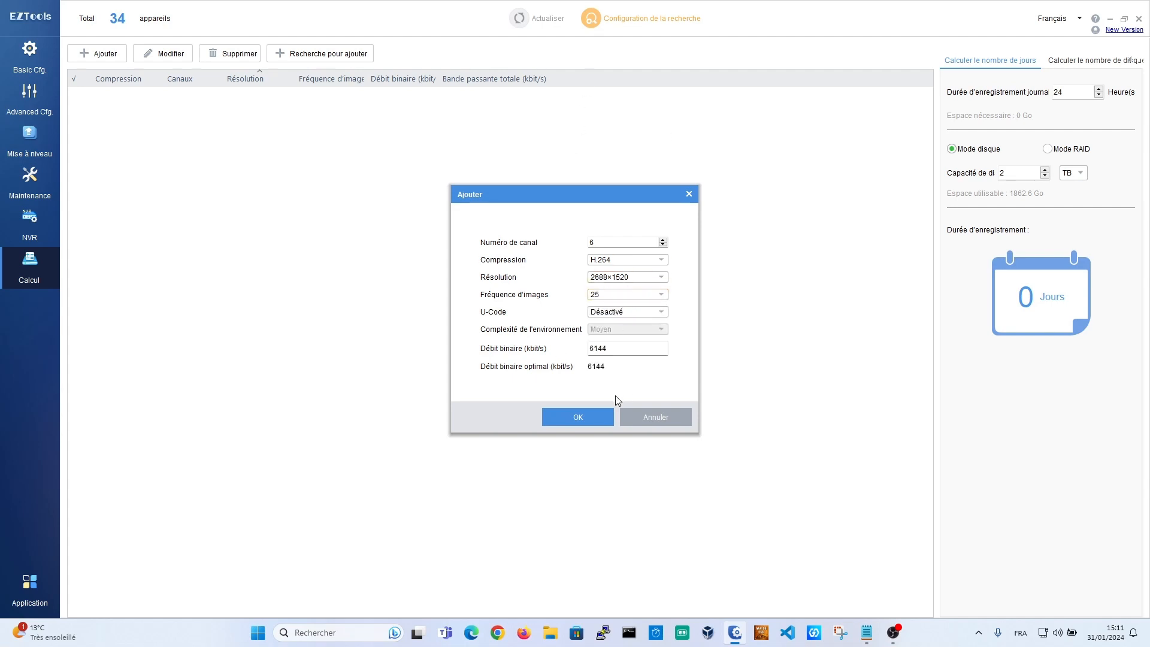
click(578, 423)
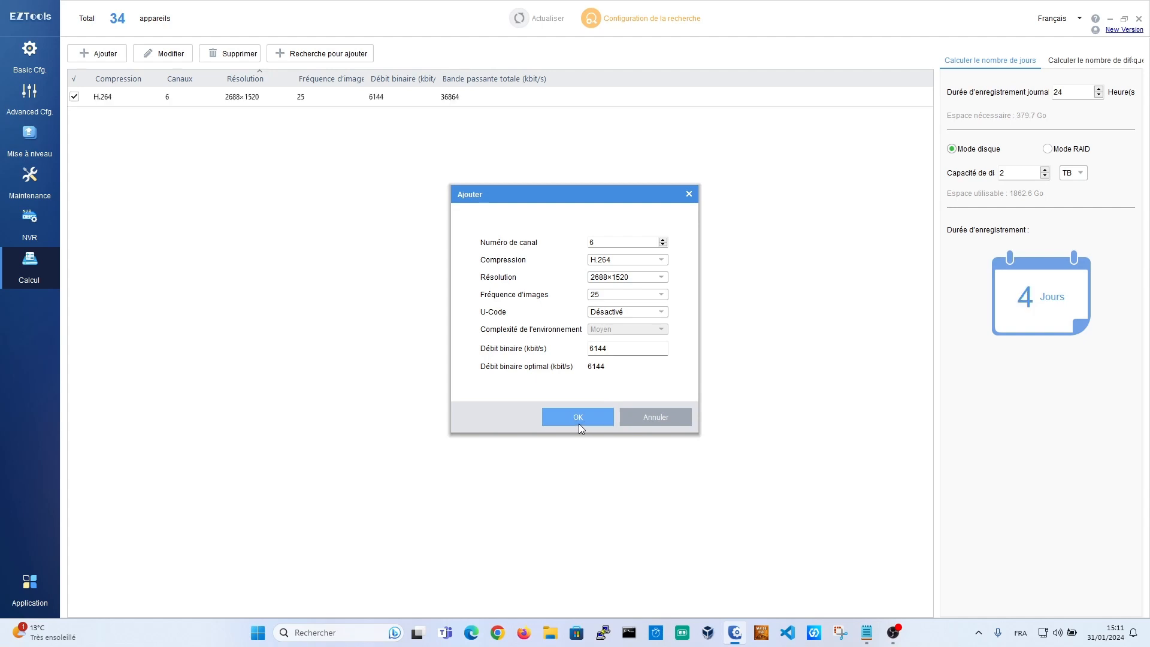
click(689, 193)
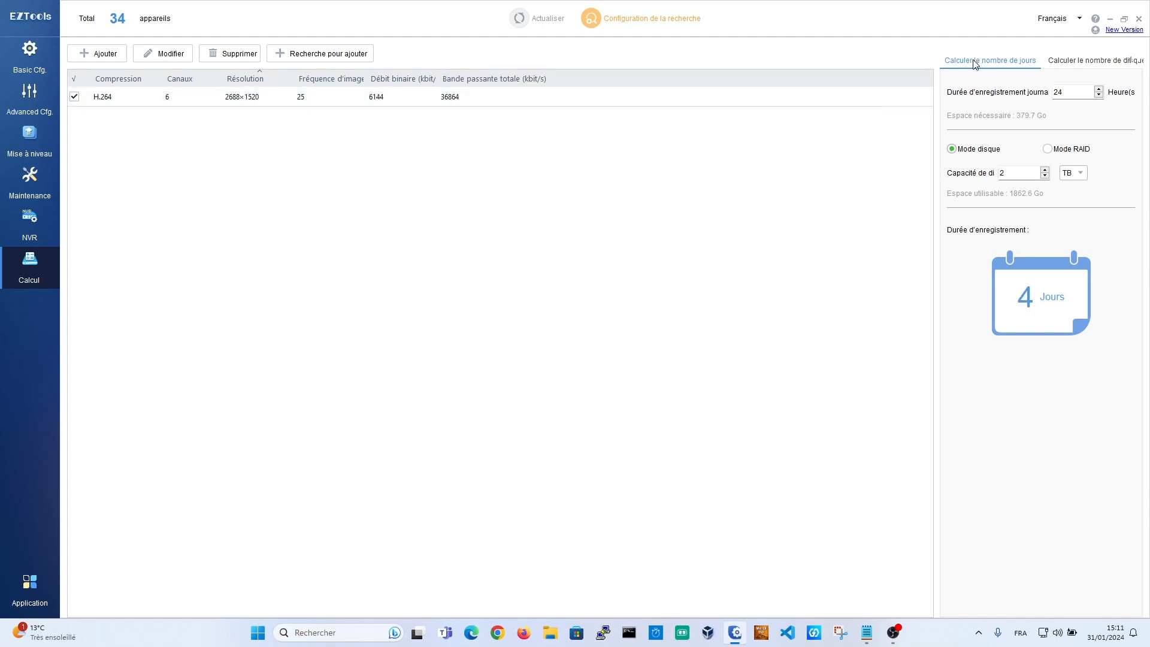
click(257, 96)
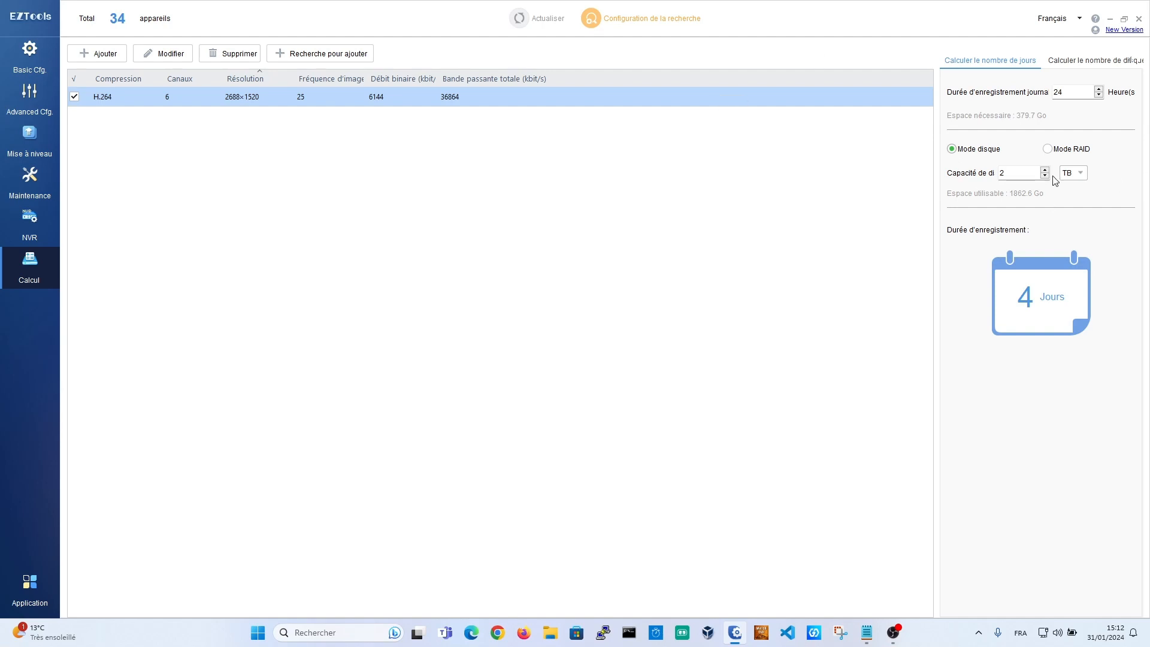
double_click(1069, 96)
click(826, 176)
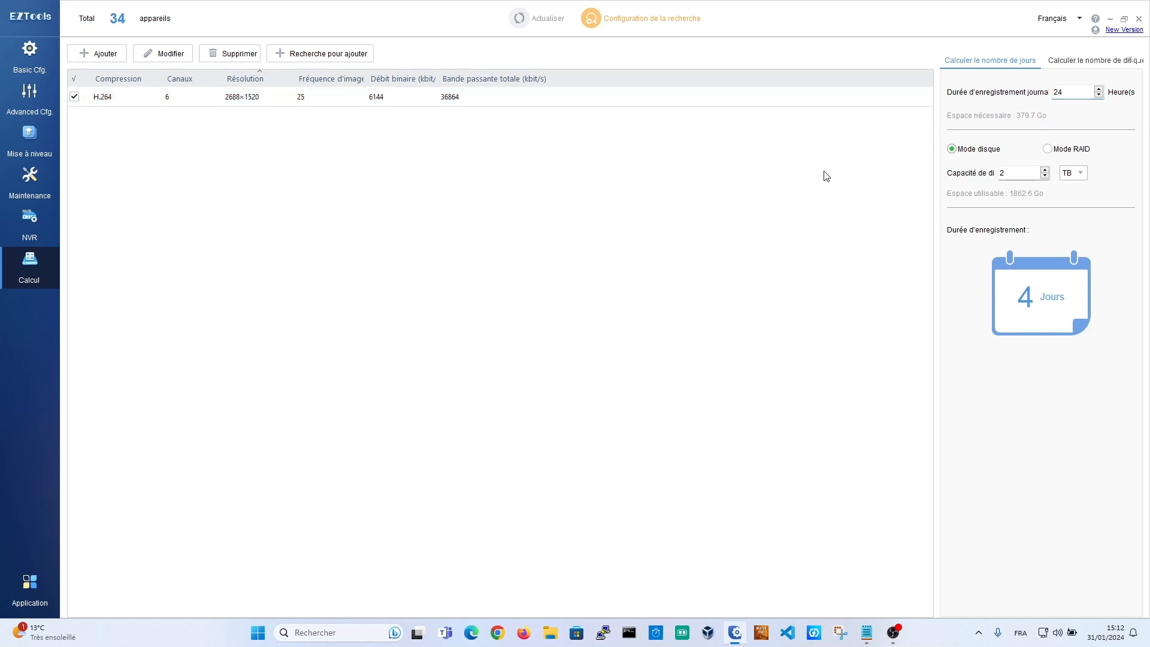
click(442, 96)
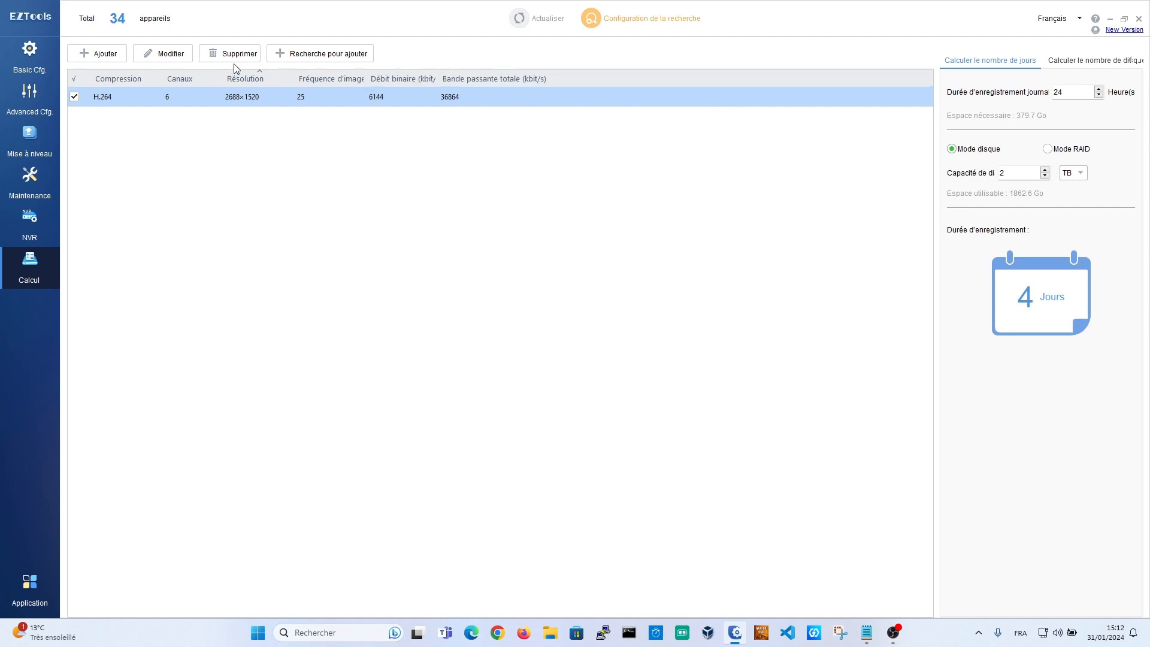
Step: Change the 6-channel entry to H.265 with U-Code Mode de base, giving 9 days on 2 TB
click(162, 54)
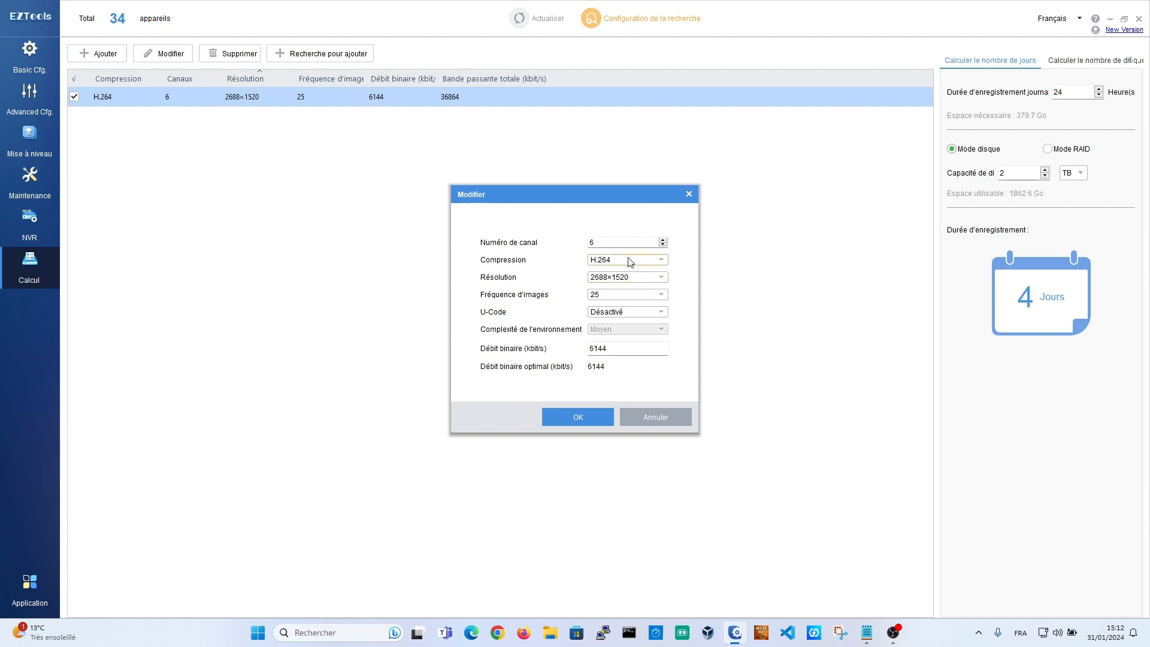
click(626, 261)
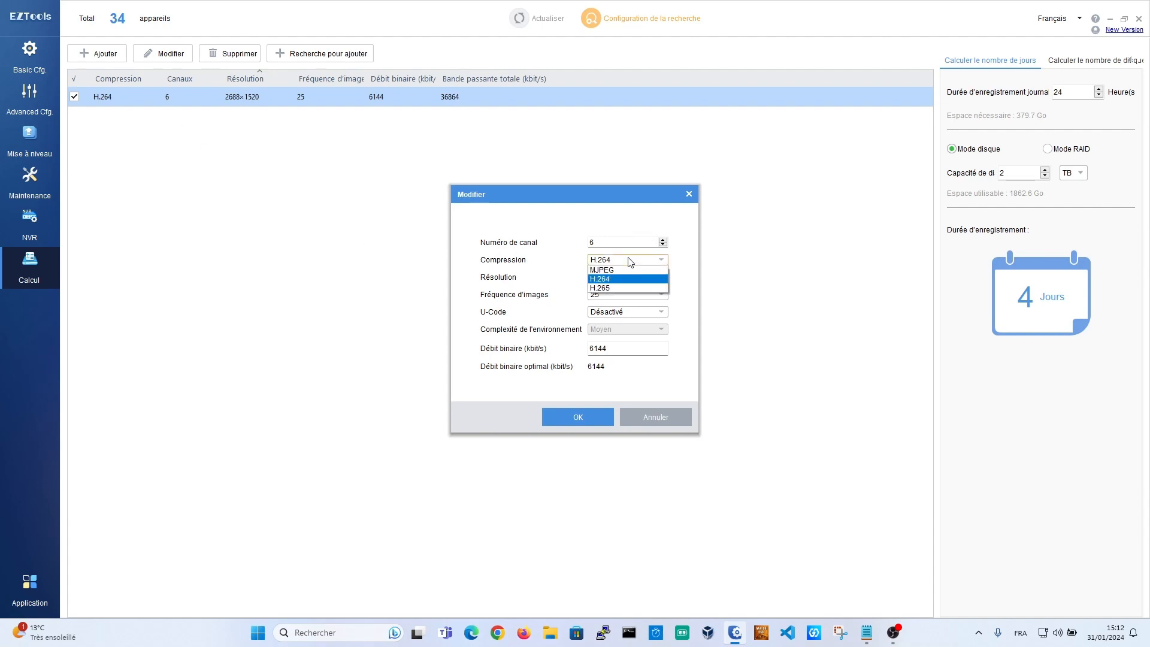
click(616, 289)
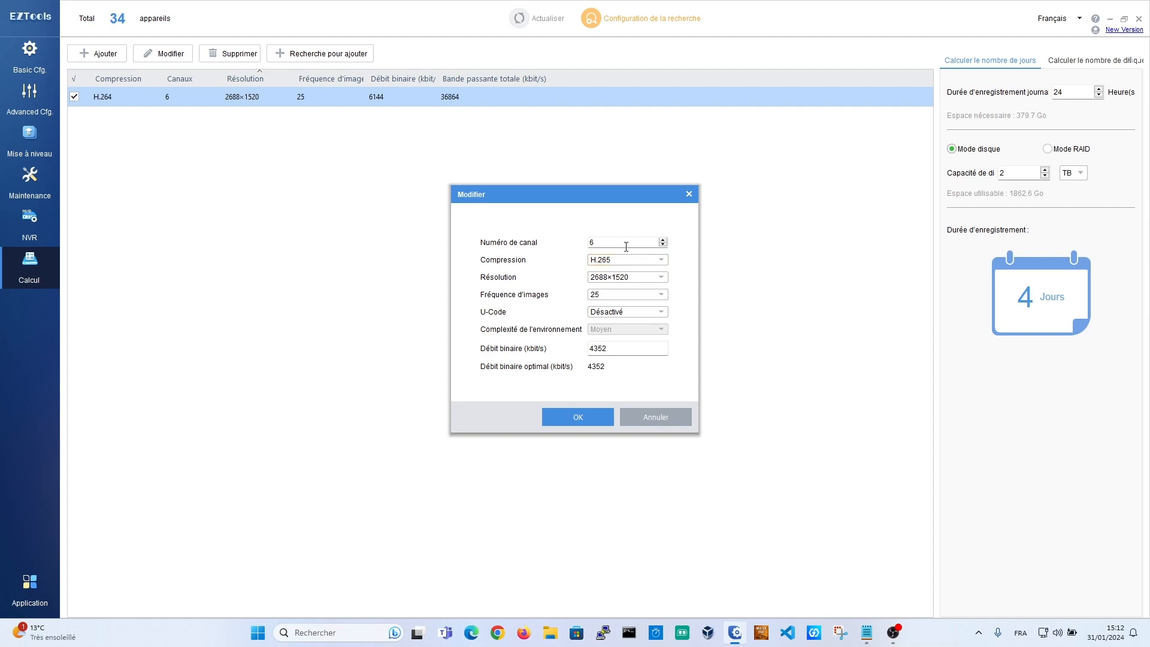
click(611, 312)
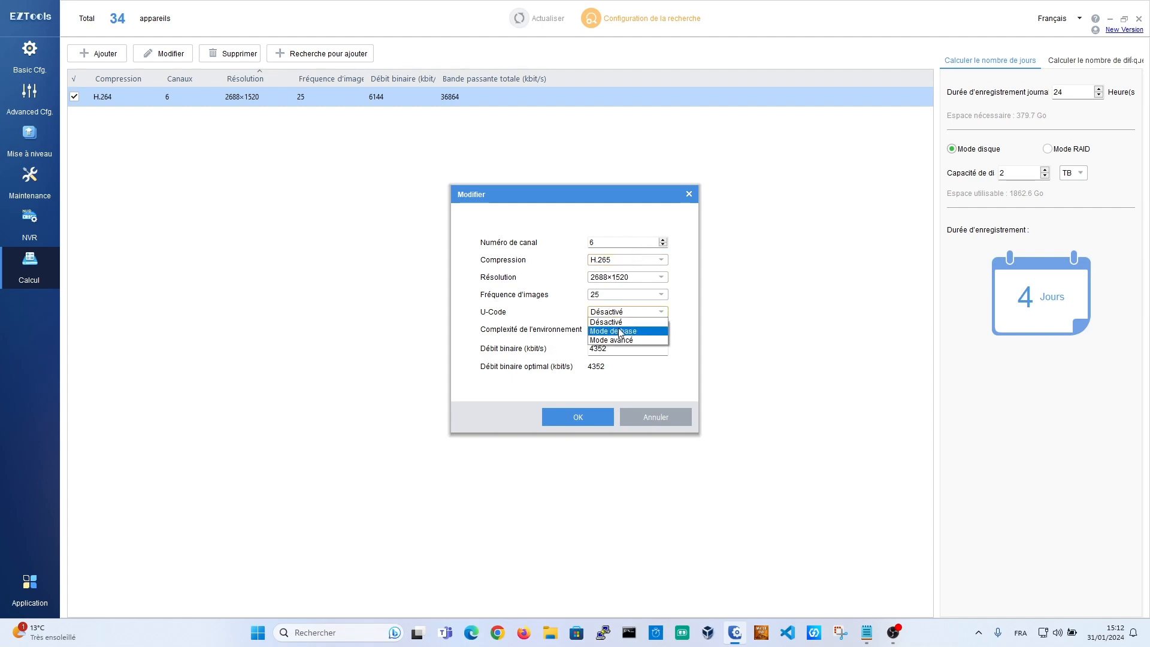
click(620, 332)
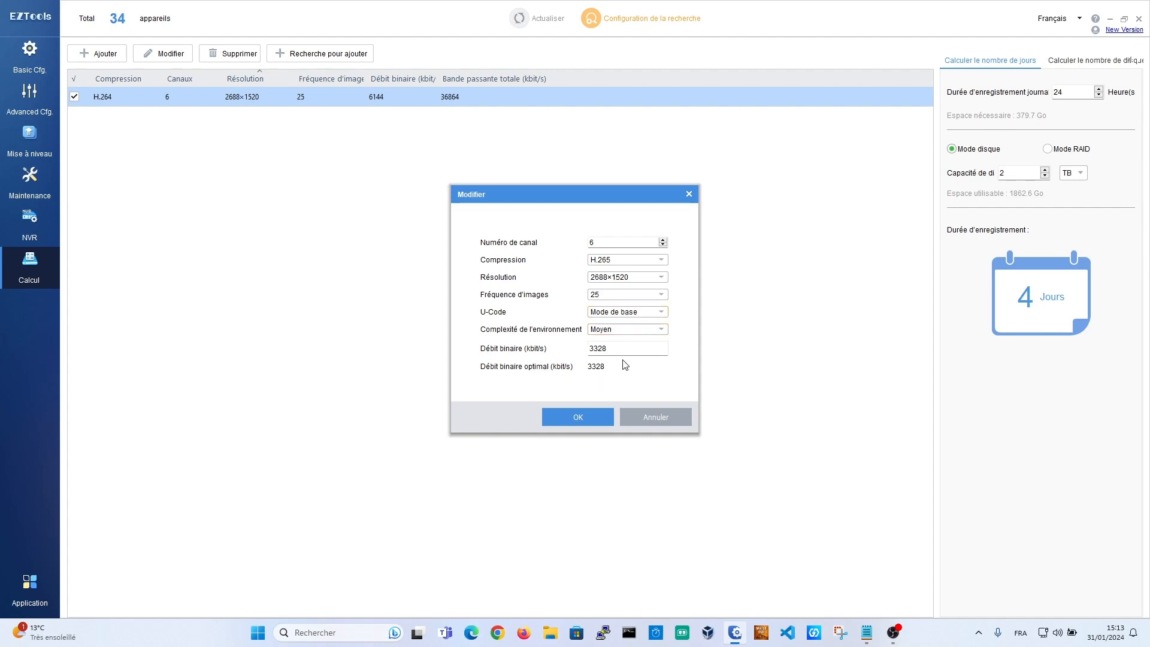
click(590, 422)
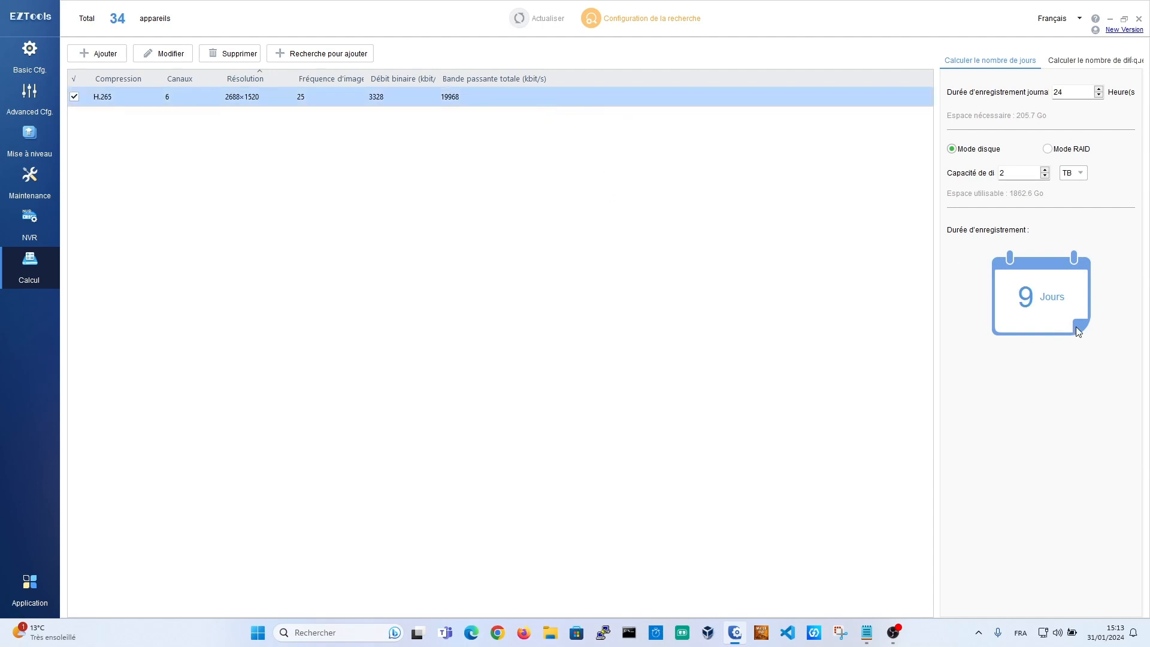
Step: Set daily recording to 10 hours for 21 days of retention, then edit the H.265 entry
double_click(1065, 95)
text(10)
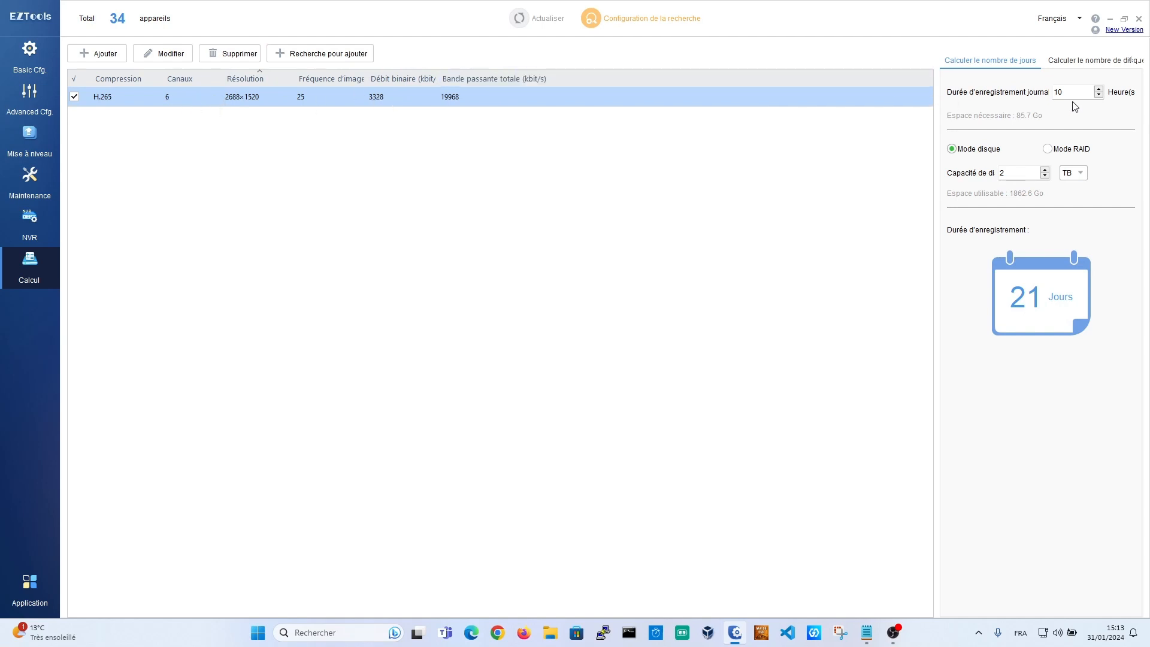
click(103, 54)
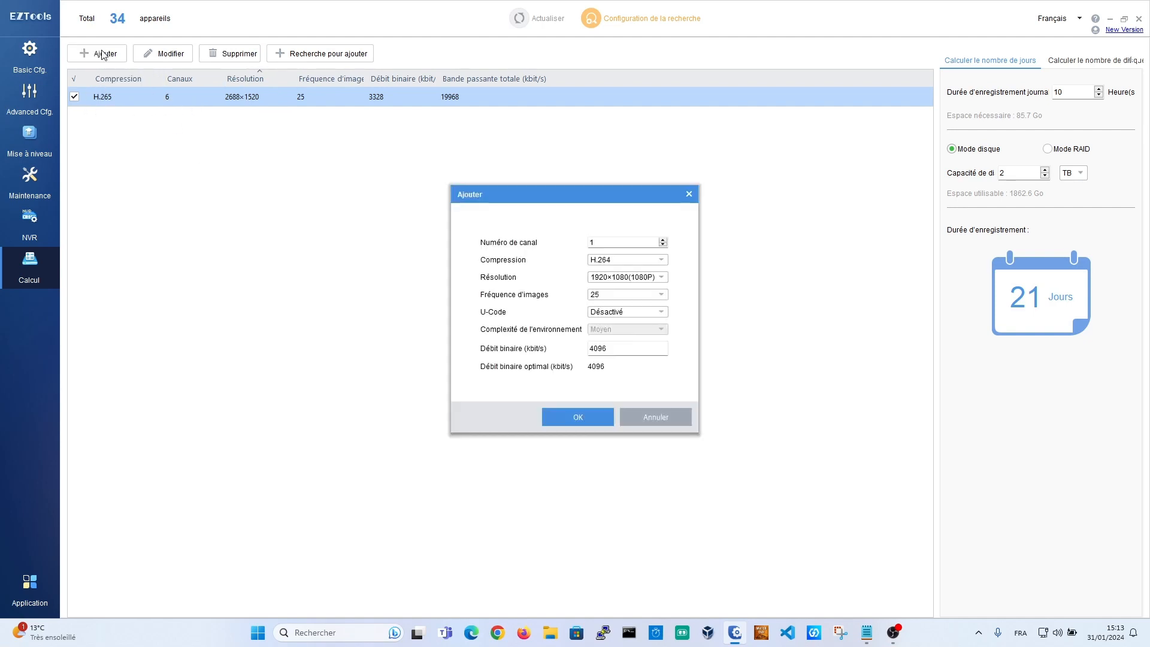
click(654, 417)
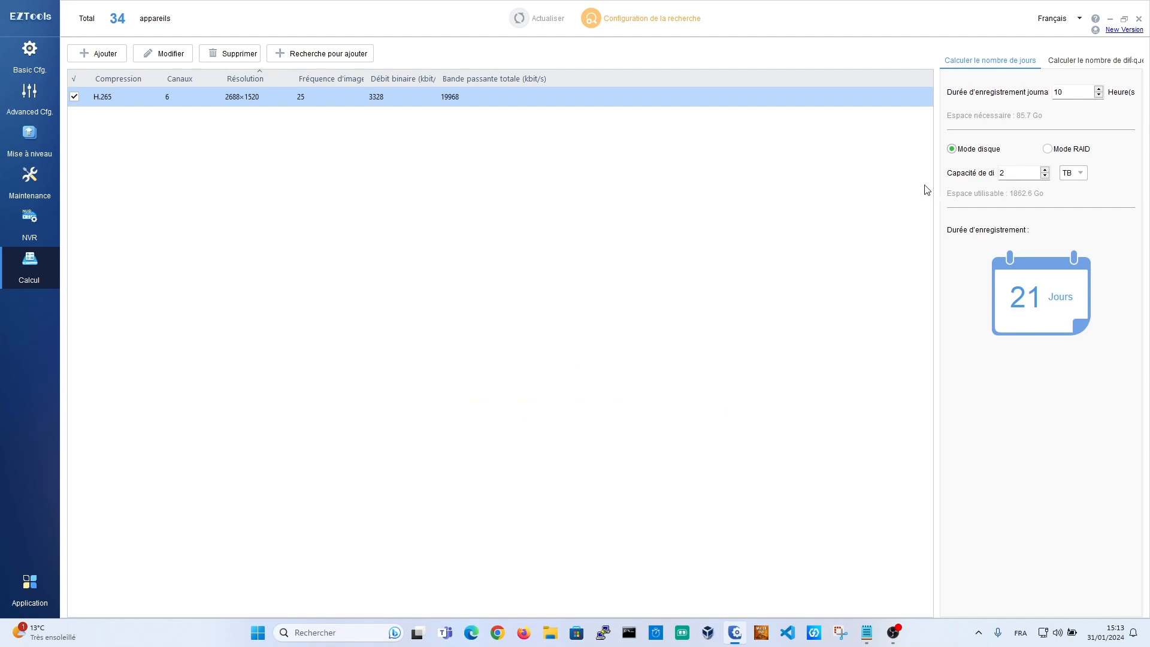
click(160, 53)
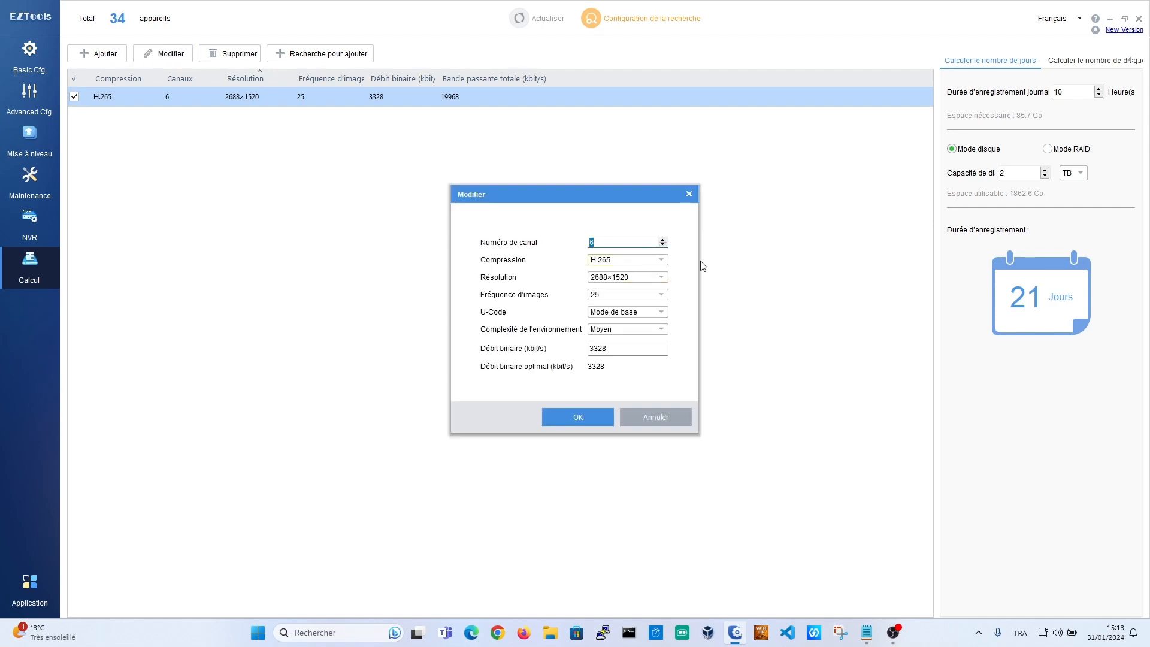
Step: Set the H.265 entry to 30 channels
text(30)
click(590, 416)
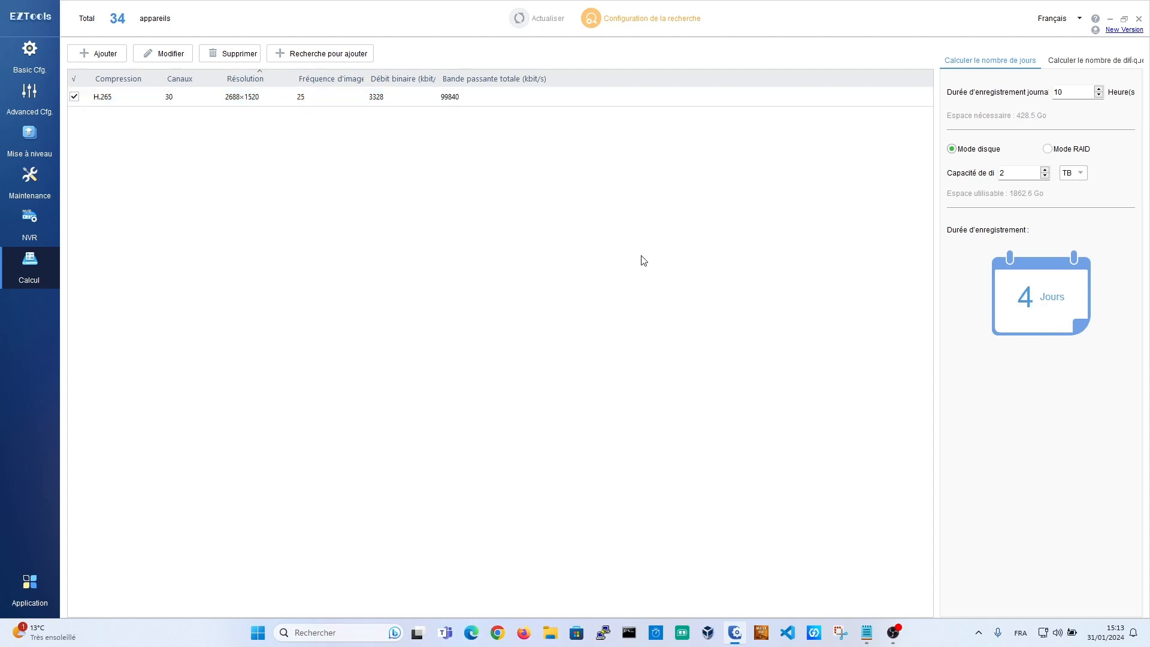
click(658, 103)
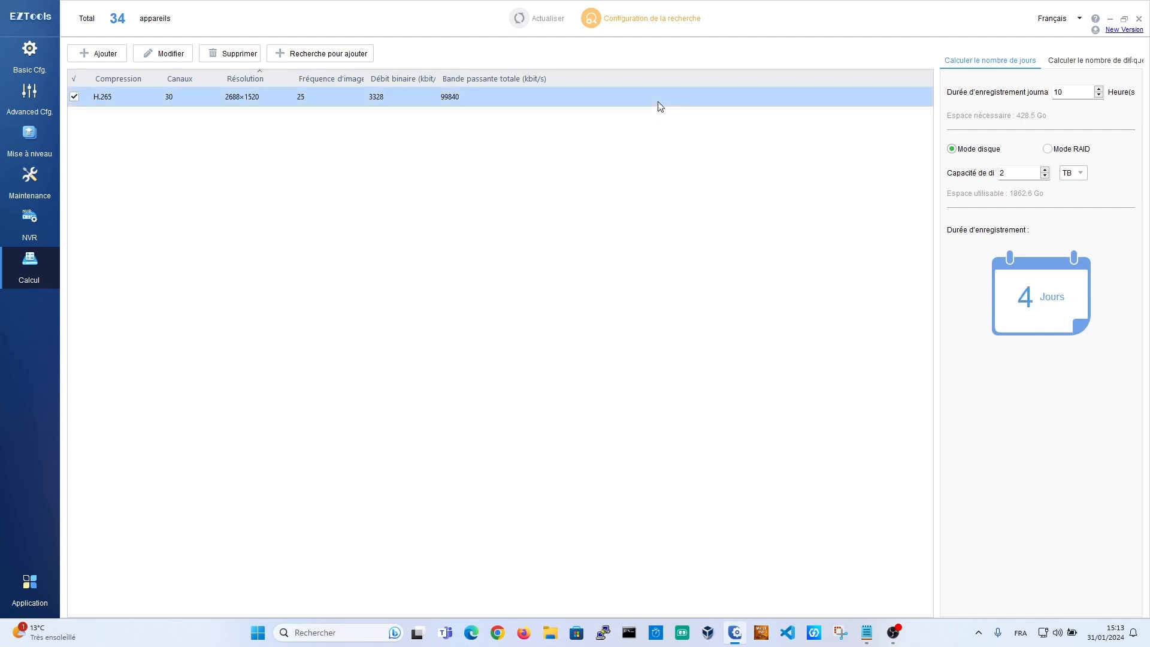
Step: Raise the per-disk capacity to 8 TB
click(1044, 171)
click(1044, 171)
click(1044, 171)
click(1043, 171)
click(1044, 171)
click(1044, 170)
click(458, 93)
click(377, 97)
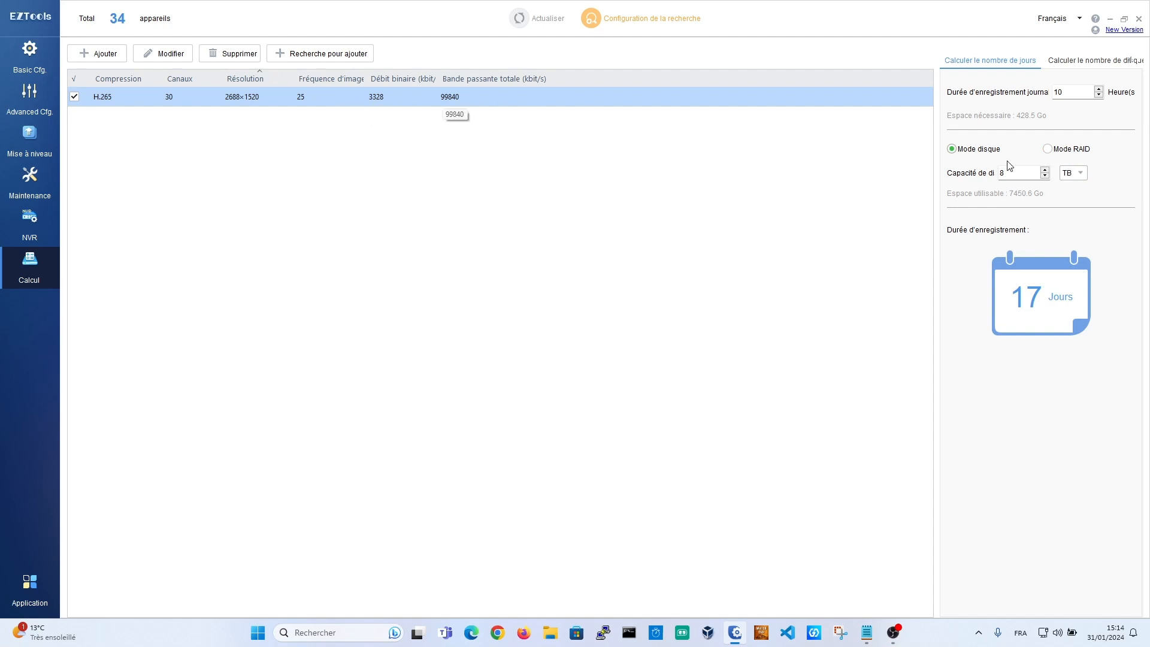
Step: Switch the calculation to RAID mode with RAID 5
click(1048, 150)
click(1040, 197)
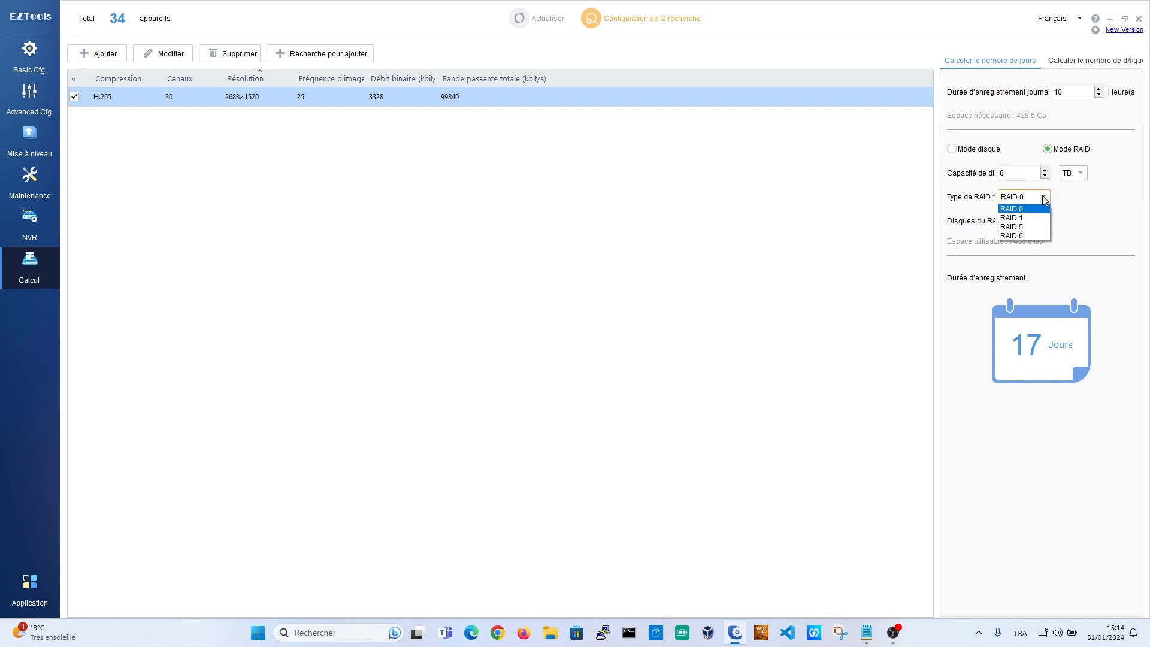
click(1032, 226)
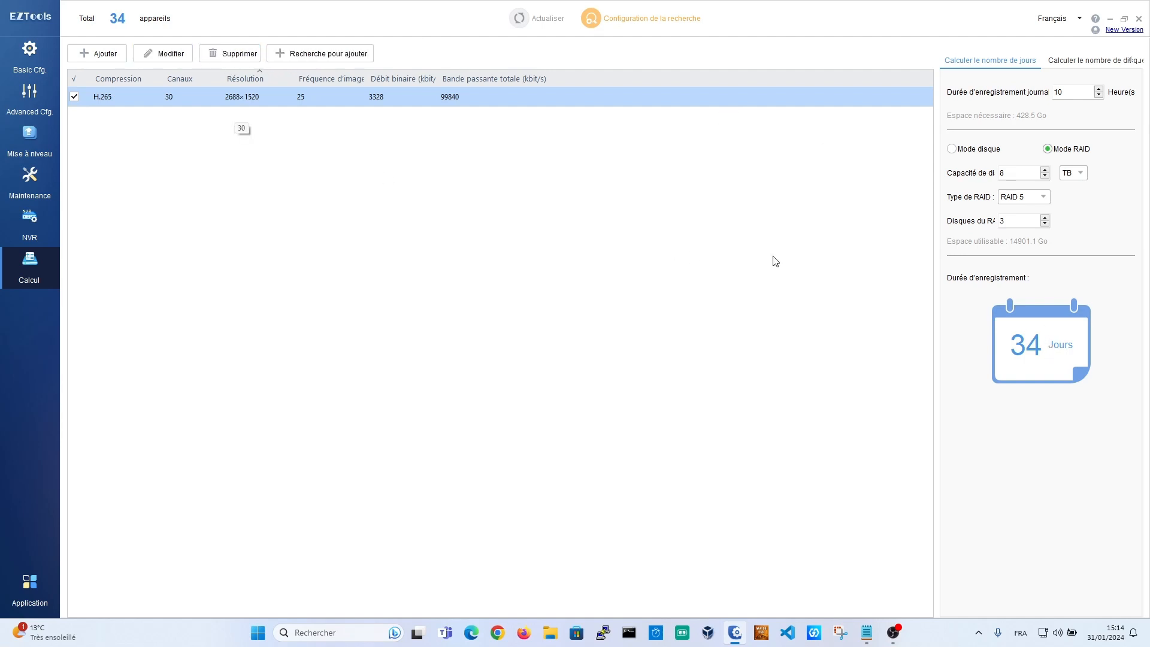
Step: Revert the entry to 6 channels, return to single-disk mode, and switch to the disk-count calculator
click(168, 60)
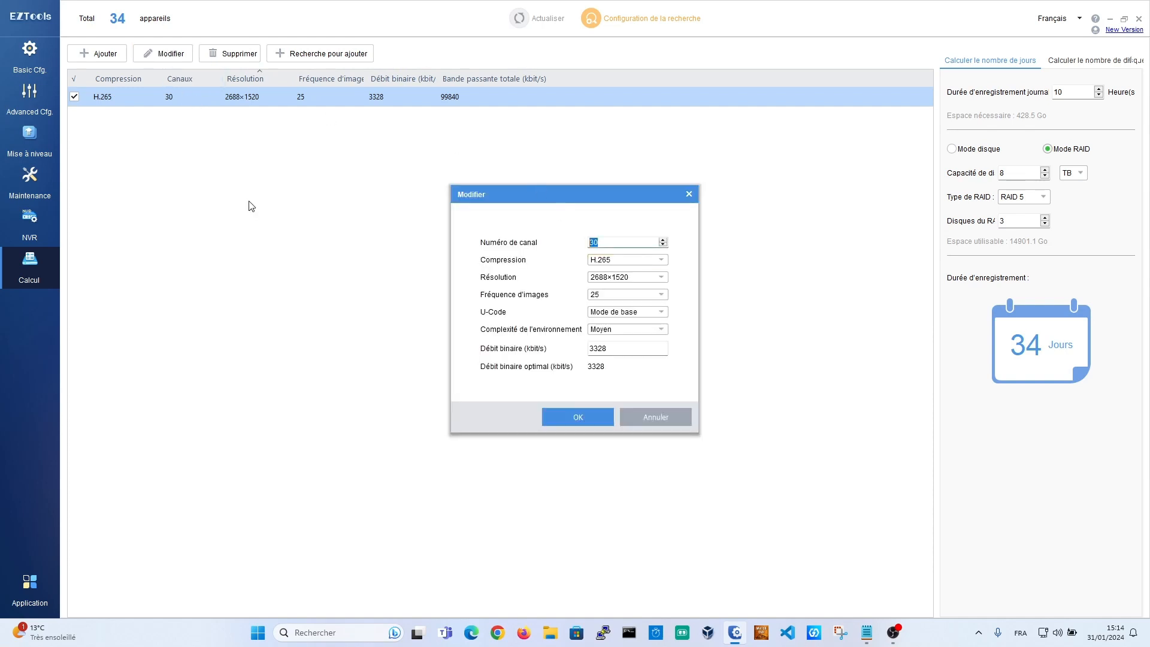
text(6)
click(584, 419)
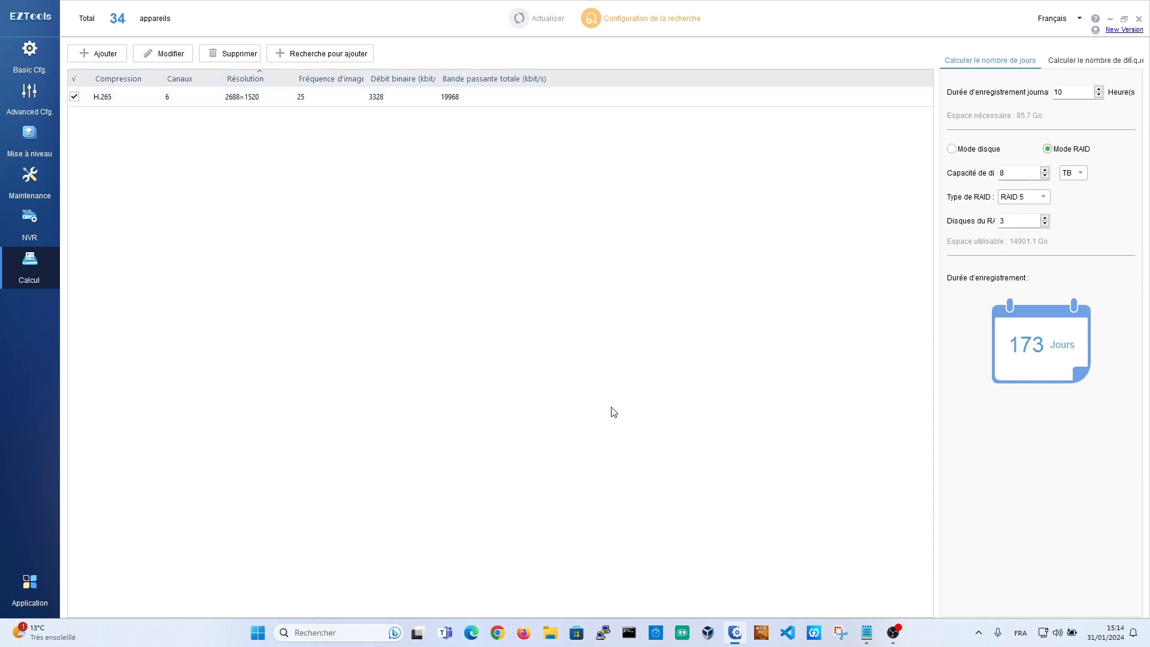
click(965, 150)
click(1082, 62)
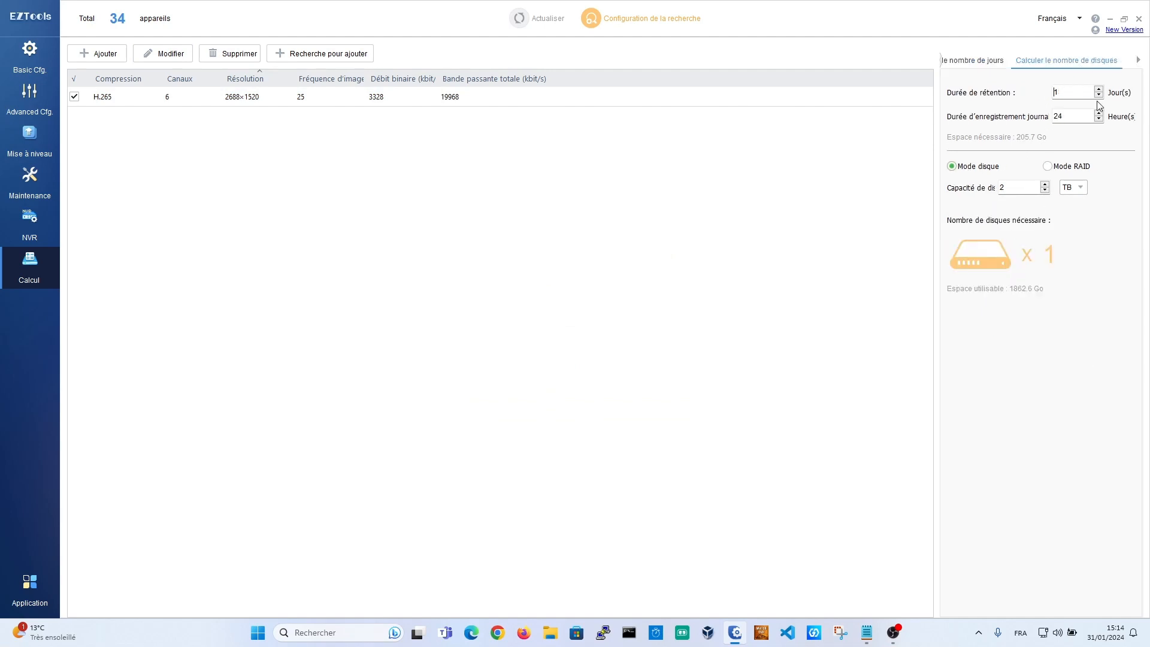
Step: Enter 10 hours daily and 30 days retention, then raise disk capacity to 4 TB
click(450, 98)
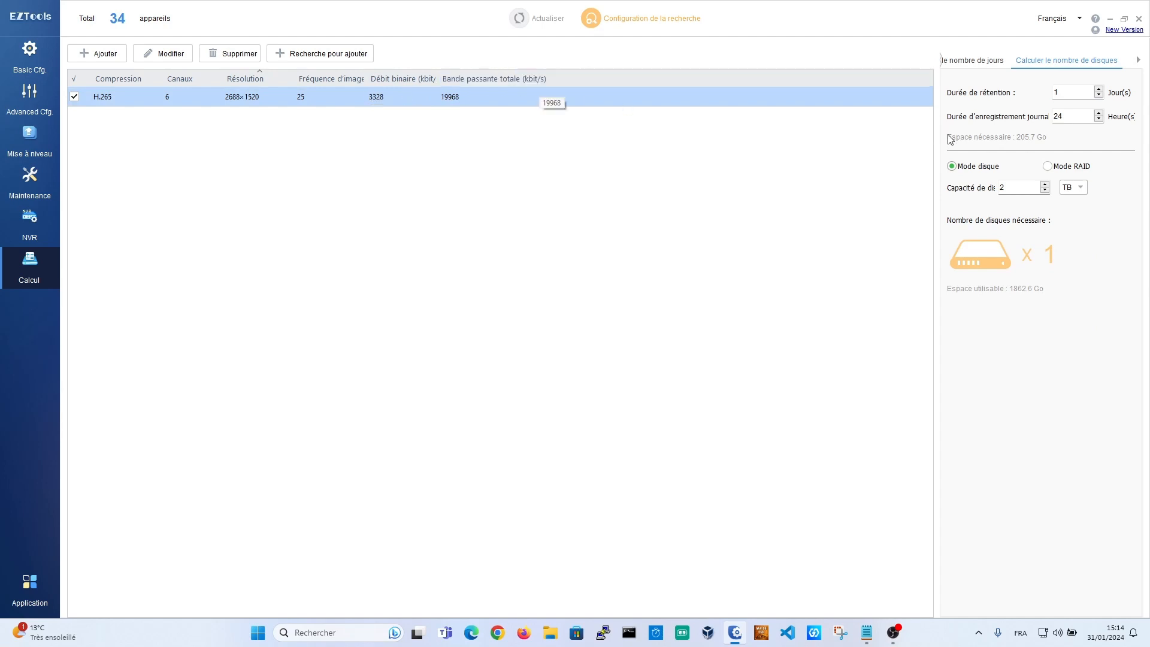
double_click(1066, 116)
text(10)
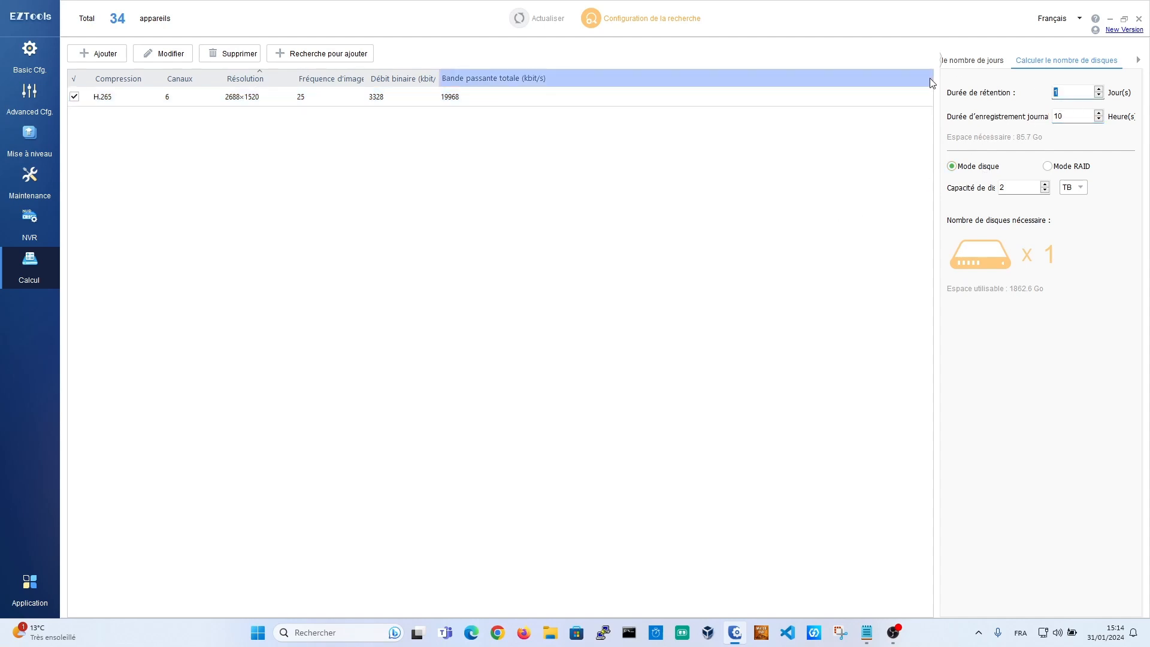
text(30)
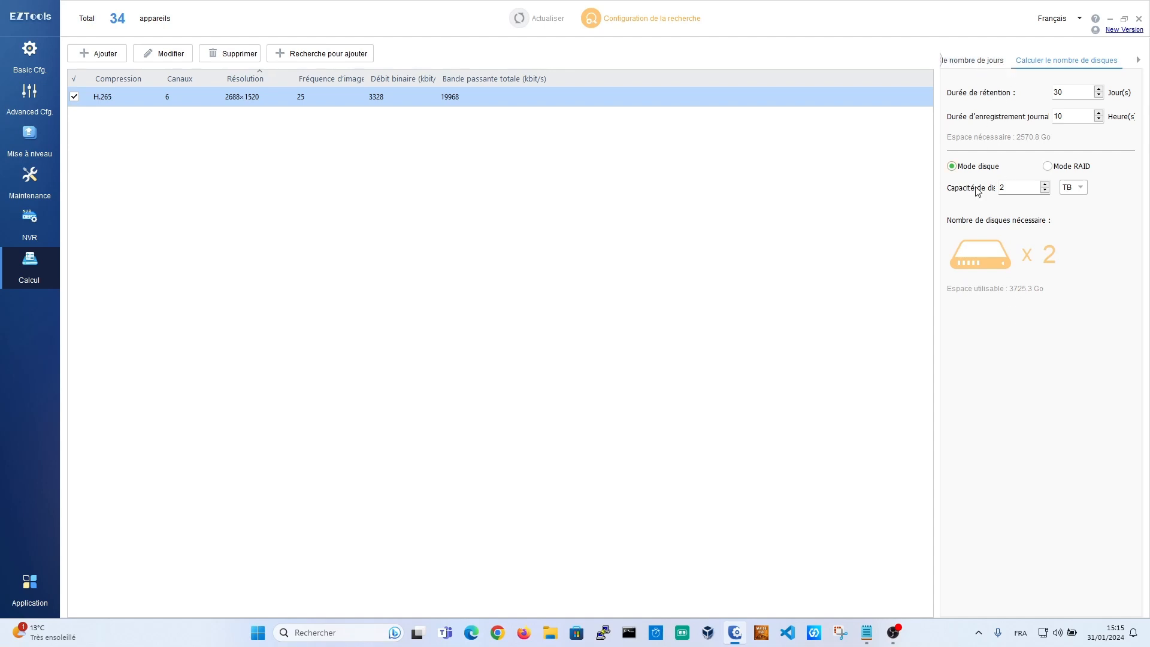
click(1044, 185)
click(1045, 185)
Step: Return to the recording-days calculator, then view the Application page listing EZStation, EZPlayer, EZLive, EZView
click(983, 63)
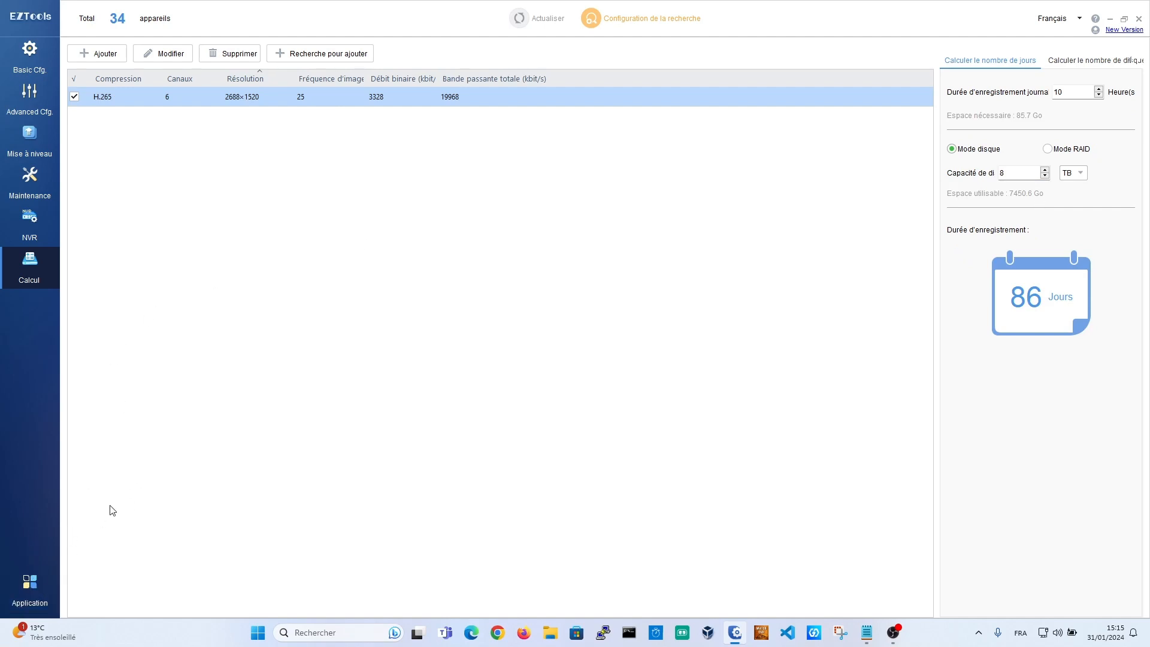
click(39, 588)
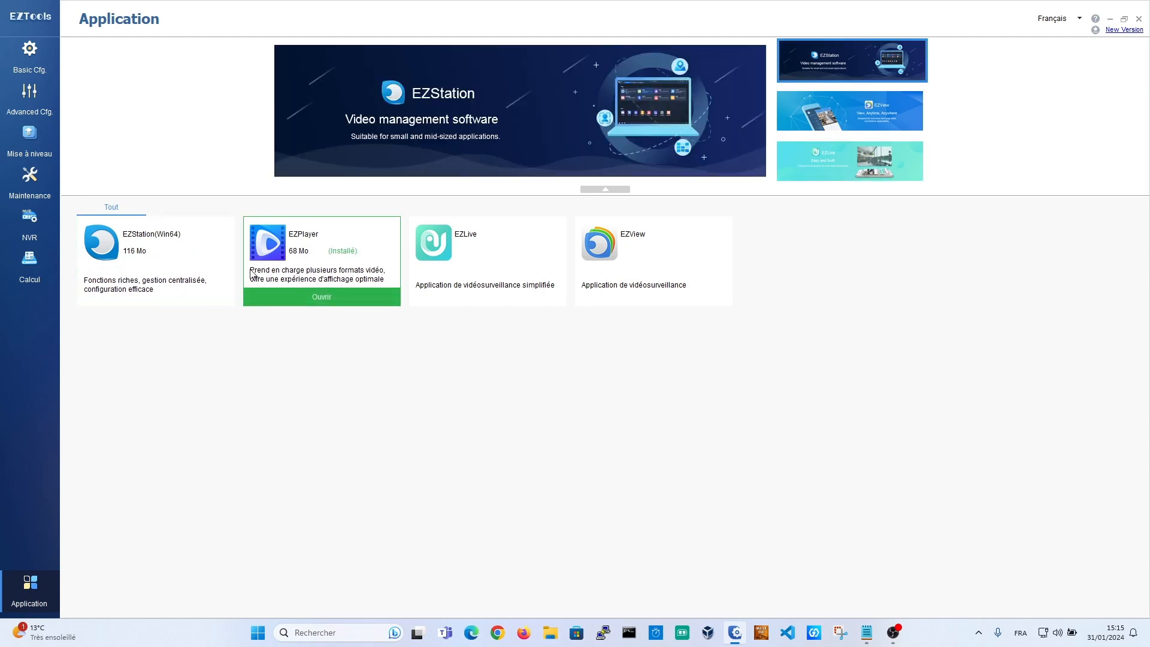
Step: Go back to the Basic Cfg. list of 34 discovered devices
click(30, 57)
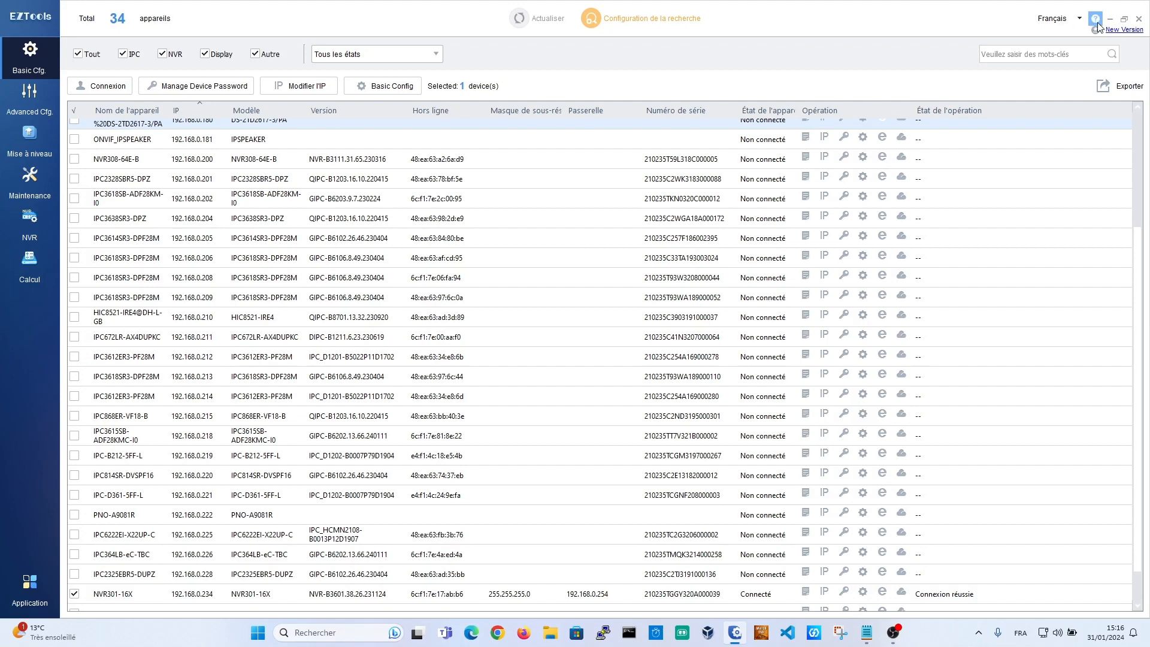
click(1114, 33)
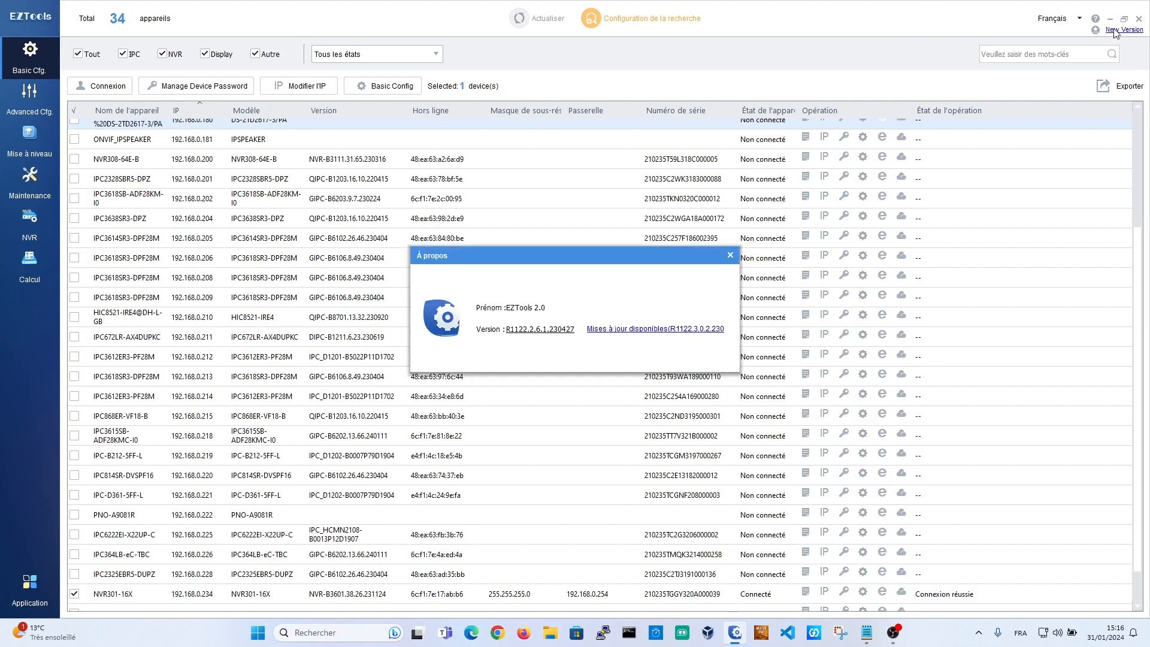
click(653, 336)
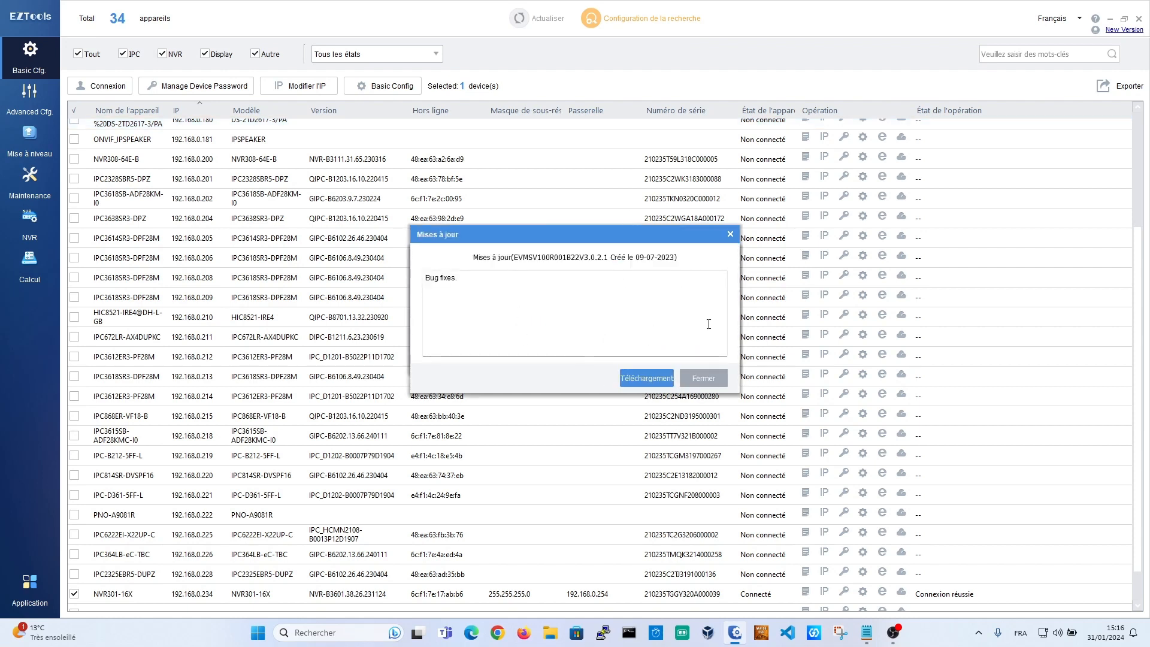
click(704, 378)
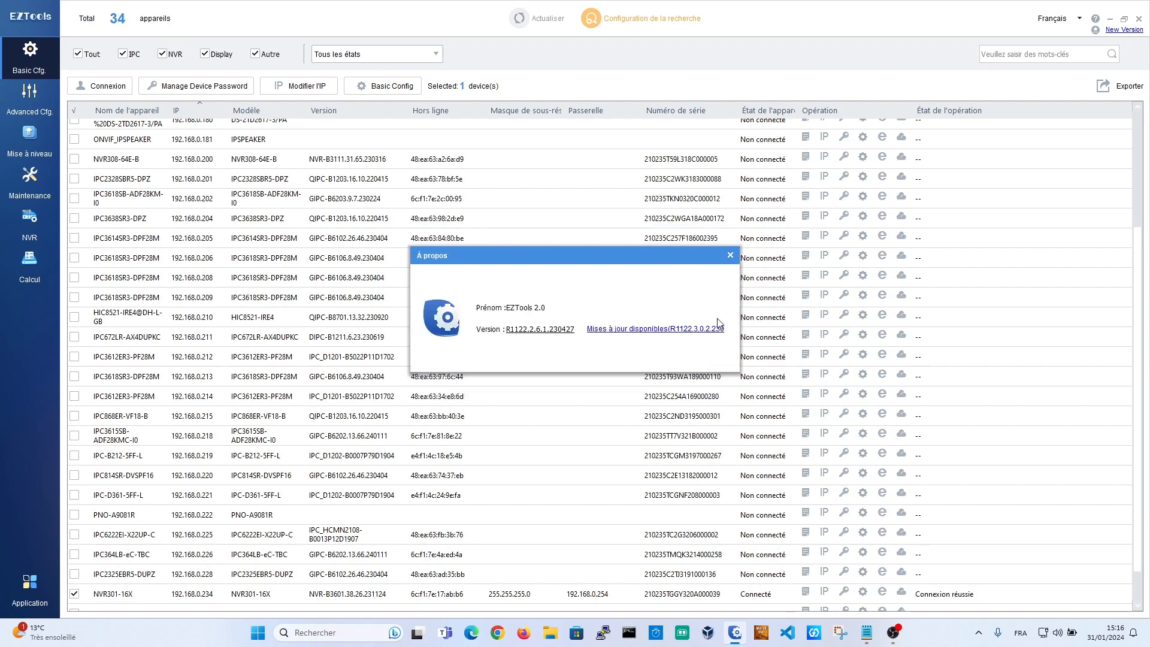
click(731, 256)
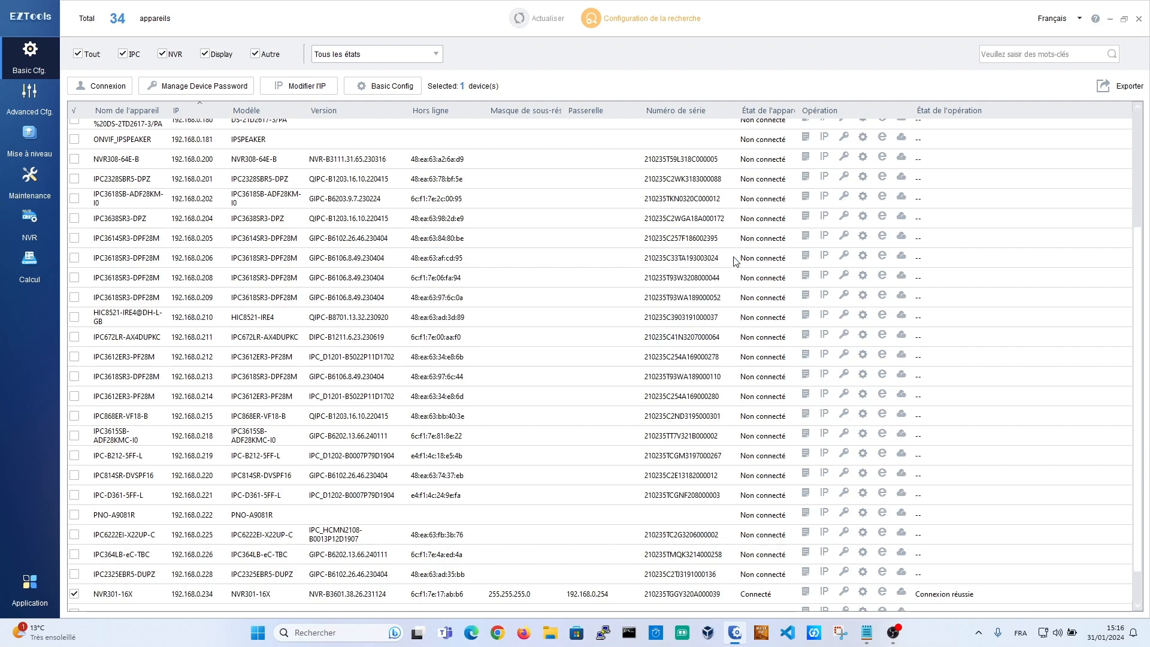